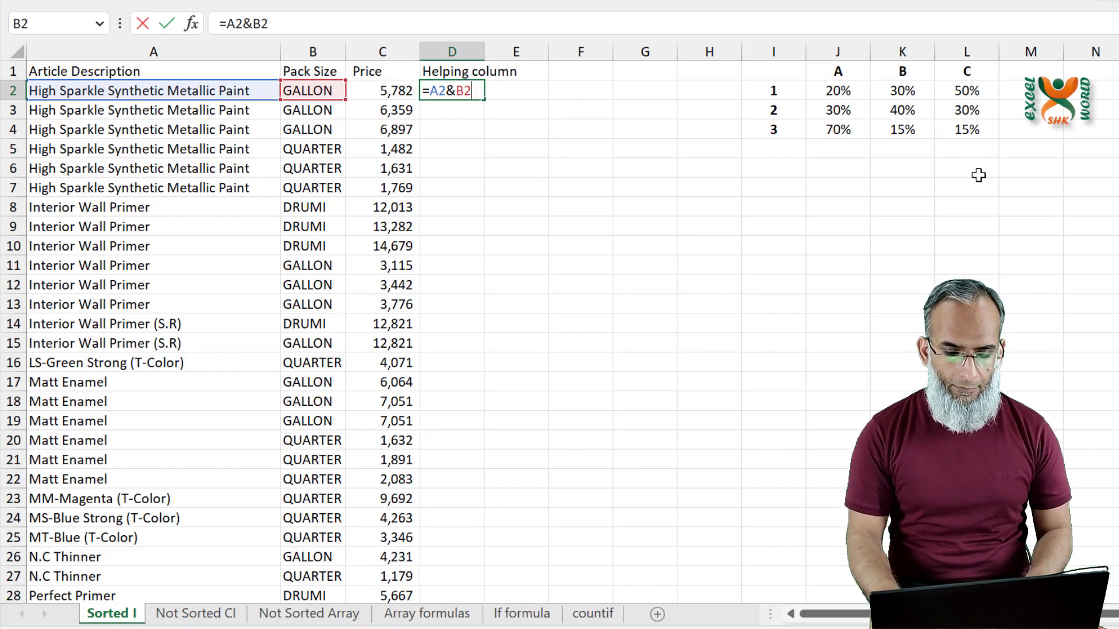
- Confirm the =A2&B2 formula in D2, fill it down the Helping column, and fit the column width to its contents
{"action": "key", "text": "Return"}
{"action": "key", "text": "Up"}
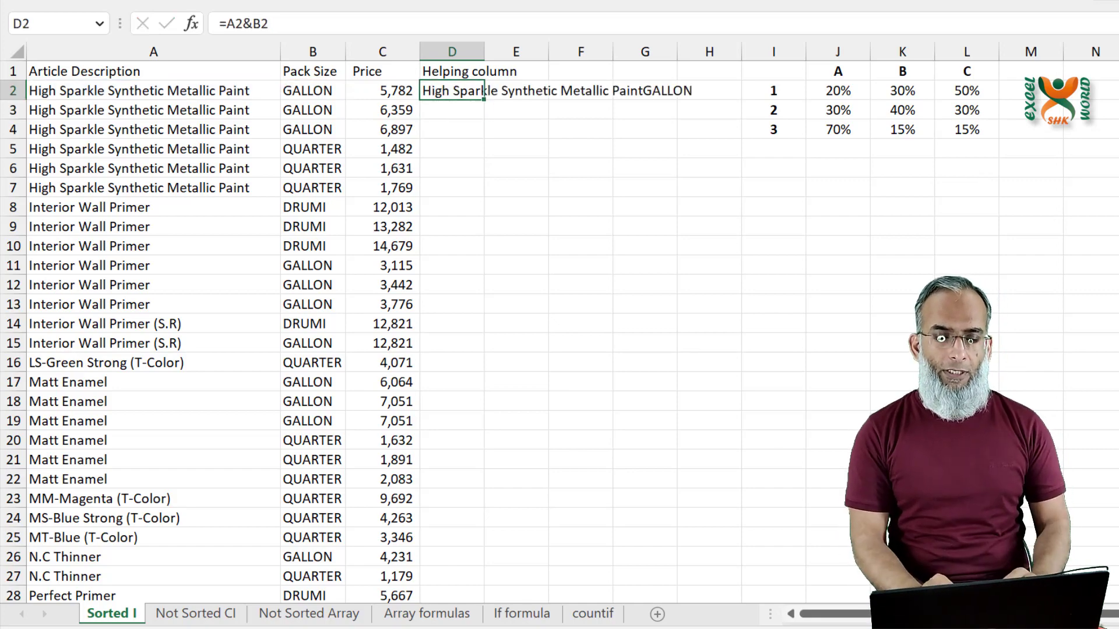
{"action": "double_click", "coordinate": [483, 98]}
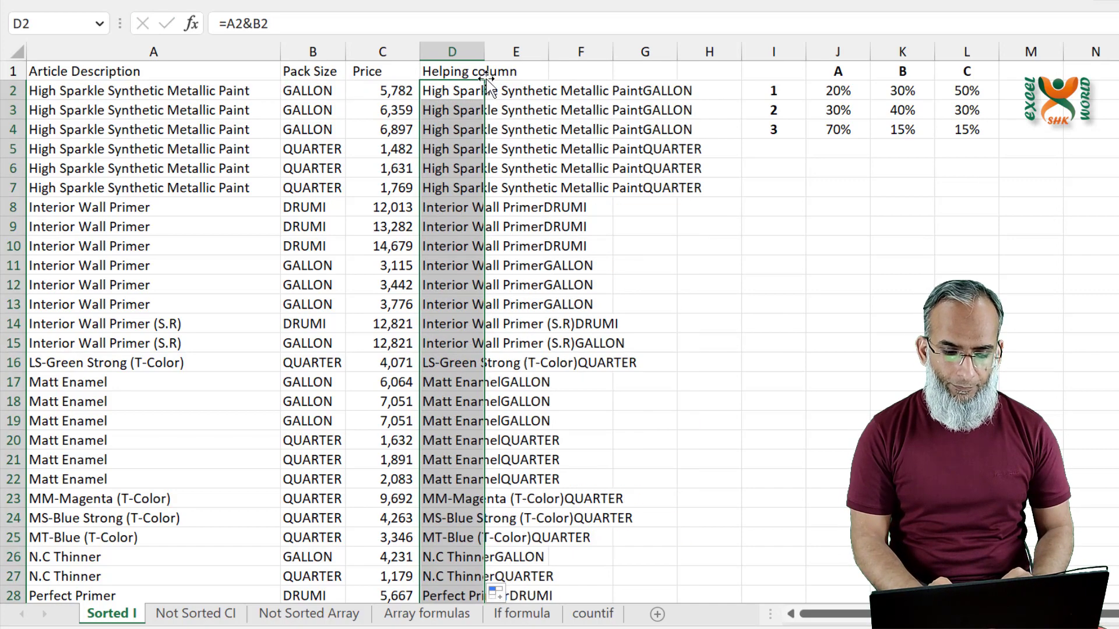
{"action": "double_click", "coordinate": [485, 52]}
{"action": "left_click", "coordinate": [758, 87]}
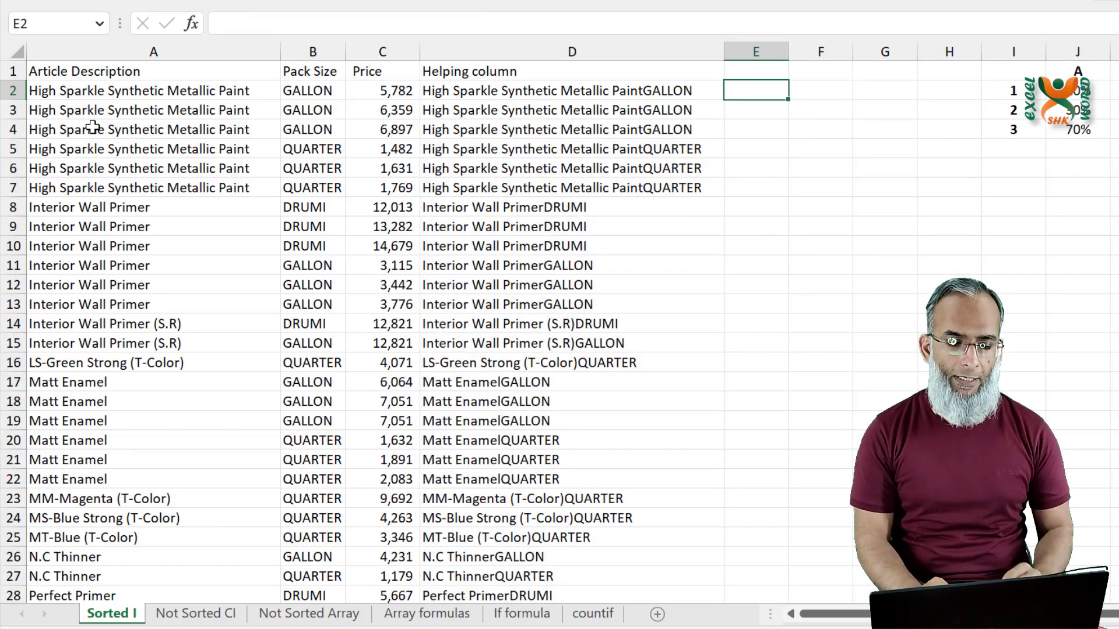
{"action": "left_click_drag", "start_coordinate": [147, 91], "coordinate": [151, 183]}
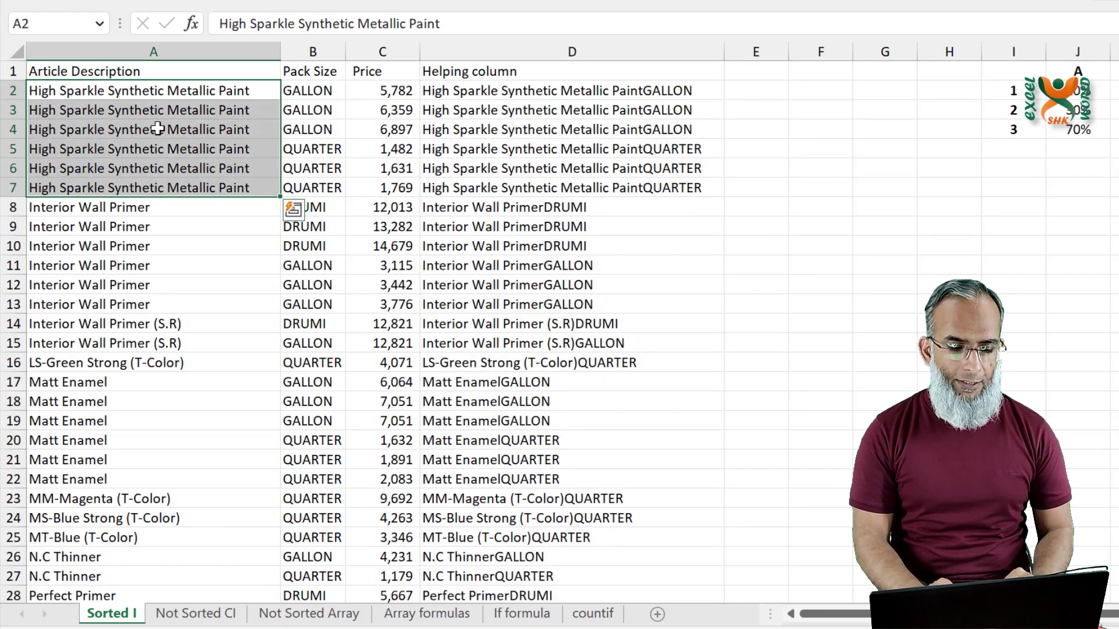
{"action": "left_click", "coordinate": [344, 153]}
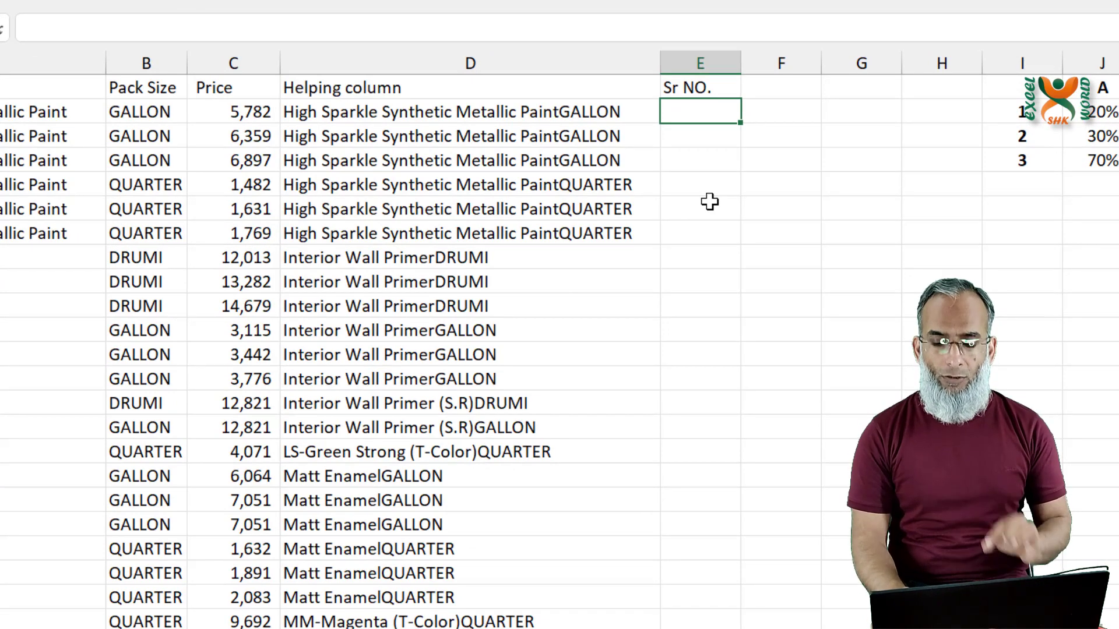
- Enter the formula =IF(D2=D1,E1+1,1) in cell E2 under the Sr NO. header
{"action": "type", "text": "=if"}
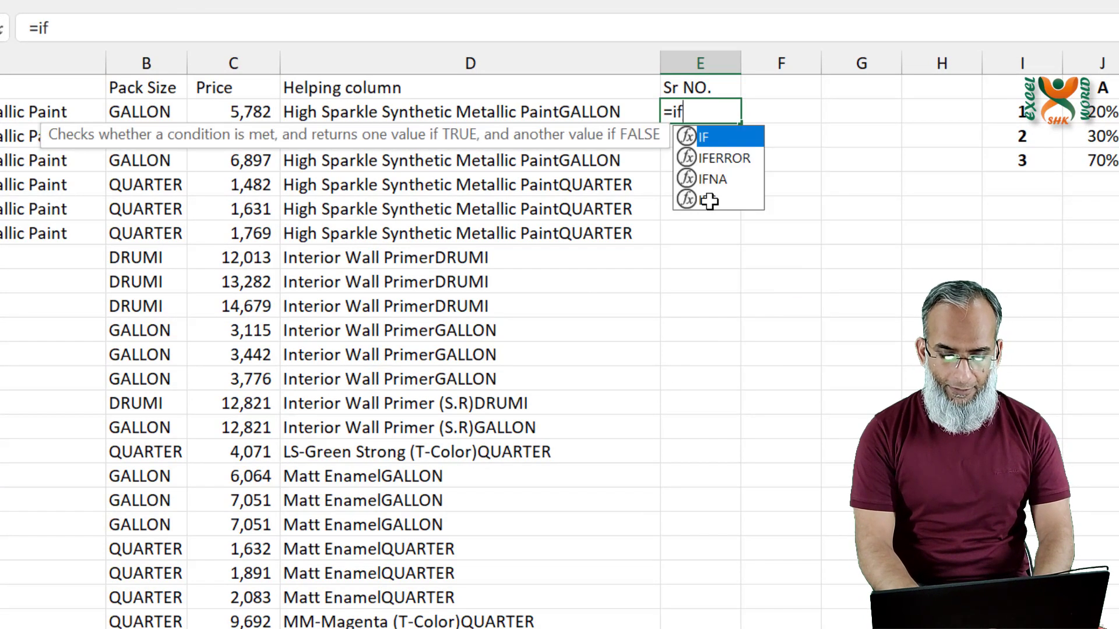
{"action": "key", "text": "Tab"}
{"action": "key", "text": "Left"}
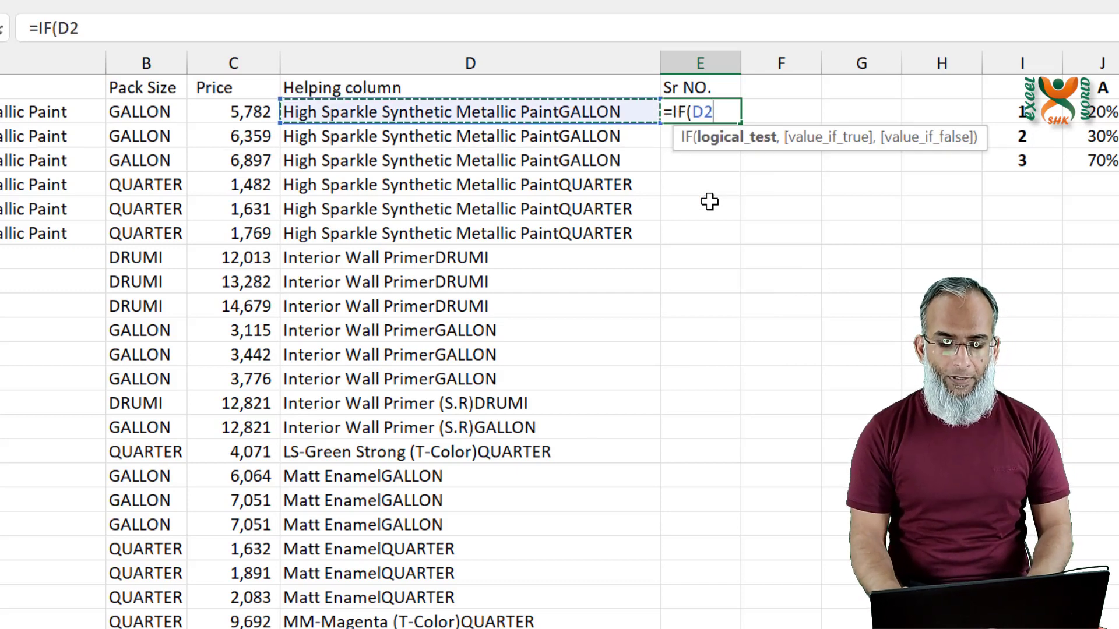
{"action": "type", "text": "="}
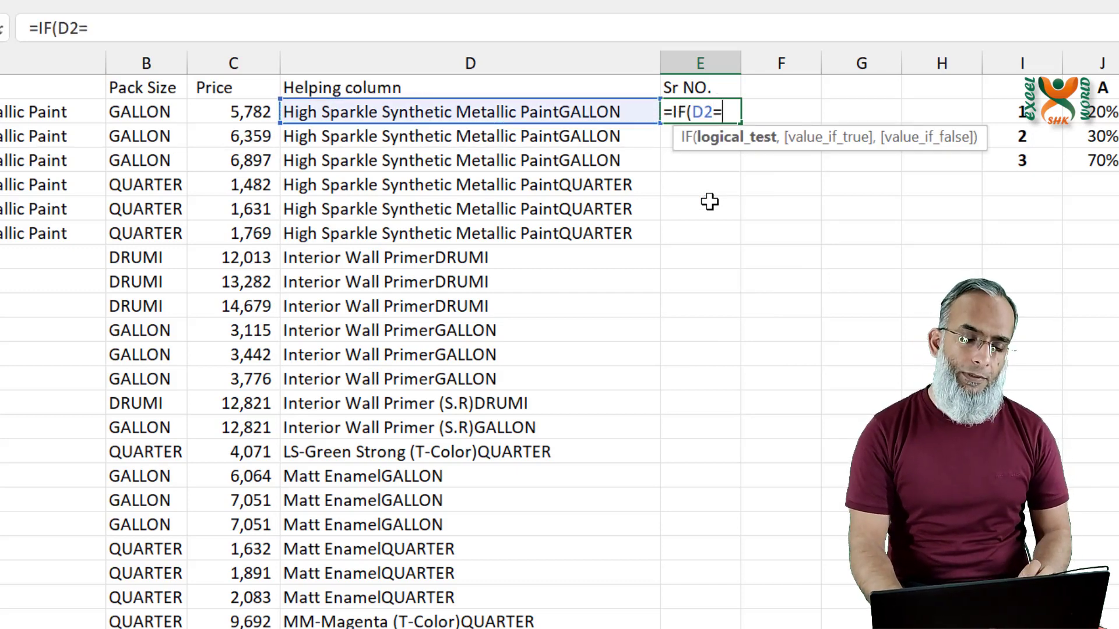
{"action": "key", "text": "Left"}
{"action": "key", "text": "Up"}
{"action": "type", "text": ","}
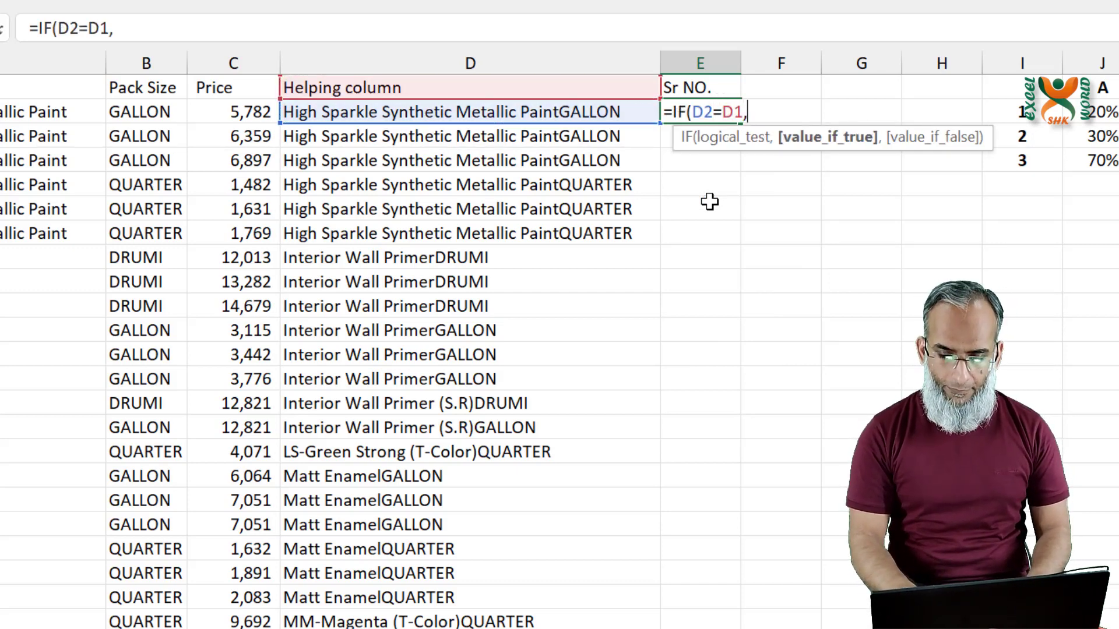
{"action": "key", "text": "Up"}
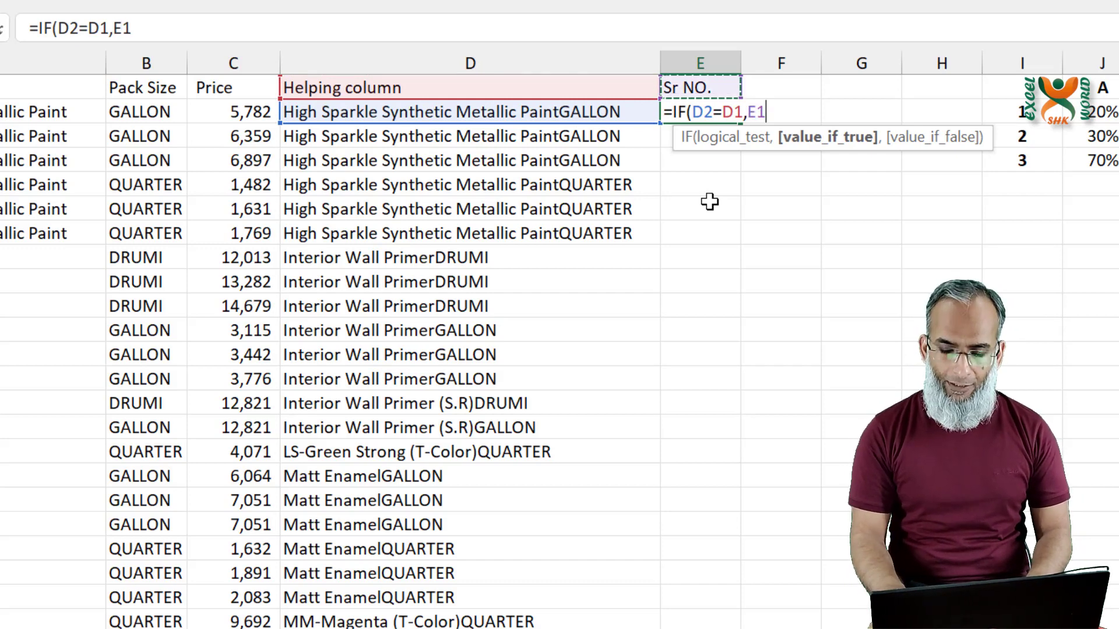
{"action": "type", "text": "+1"}
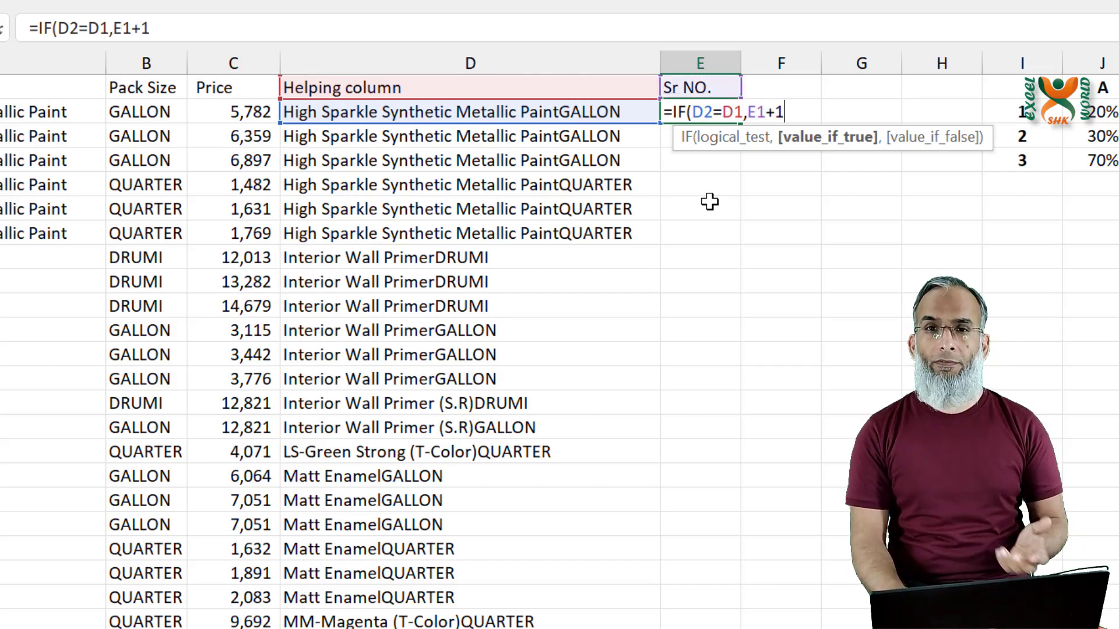
{"action": "type", "text": ","}
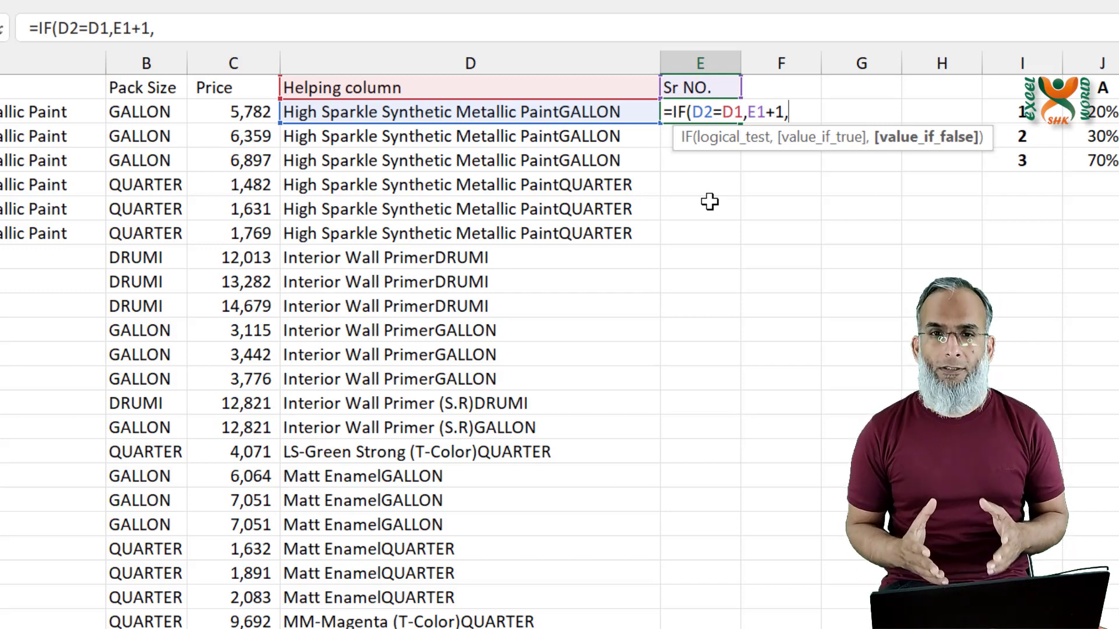
{"action": "type", "text": "1"}
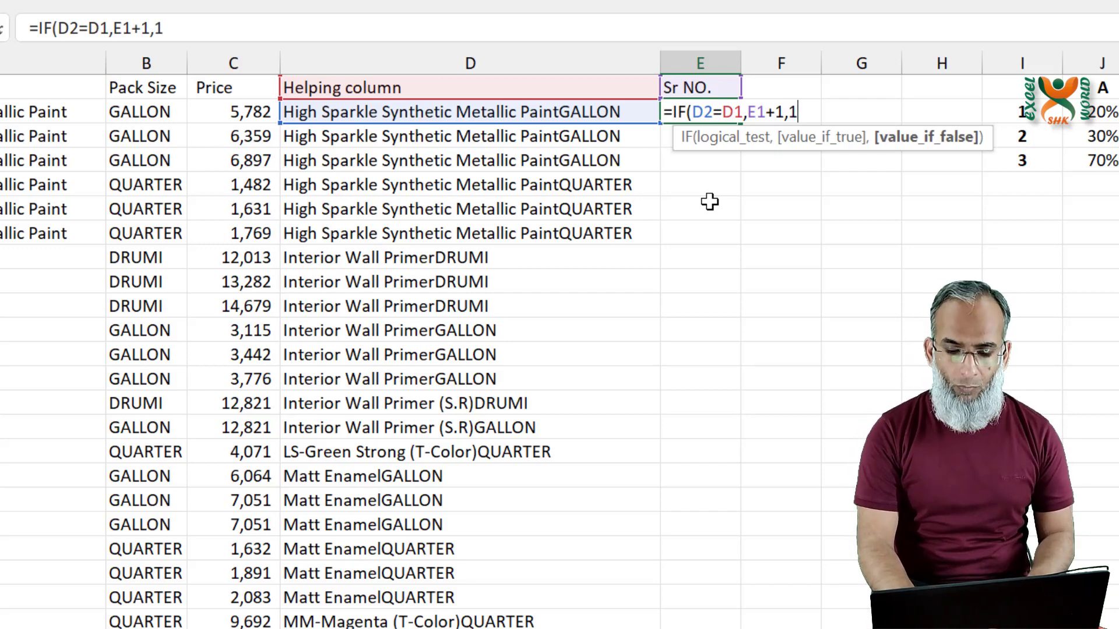
{"action": "type", "text": ")"}
{"action": "key", "text": "Return"}
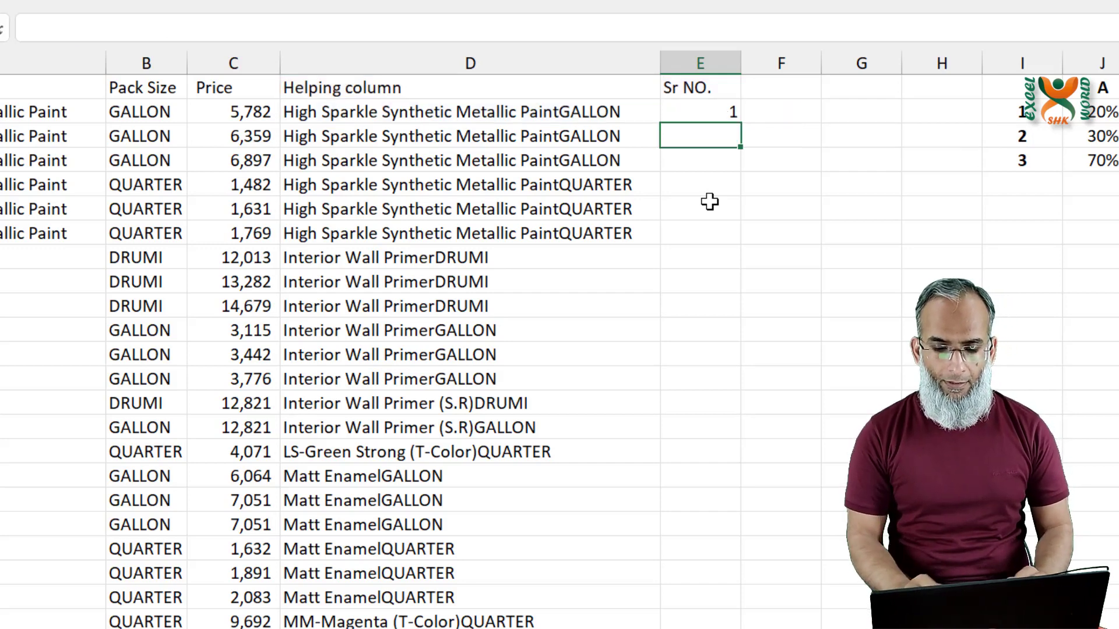
- Fill the serial number formula from E2 down the Sr NO. column alongside the data
{"action": "left_click", "coordinate": [707, 108]}
{"action": "double_click", "coordinate": [740, 123]}
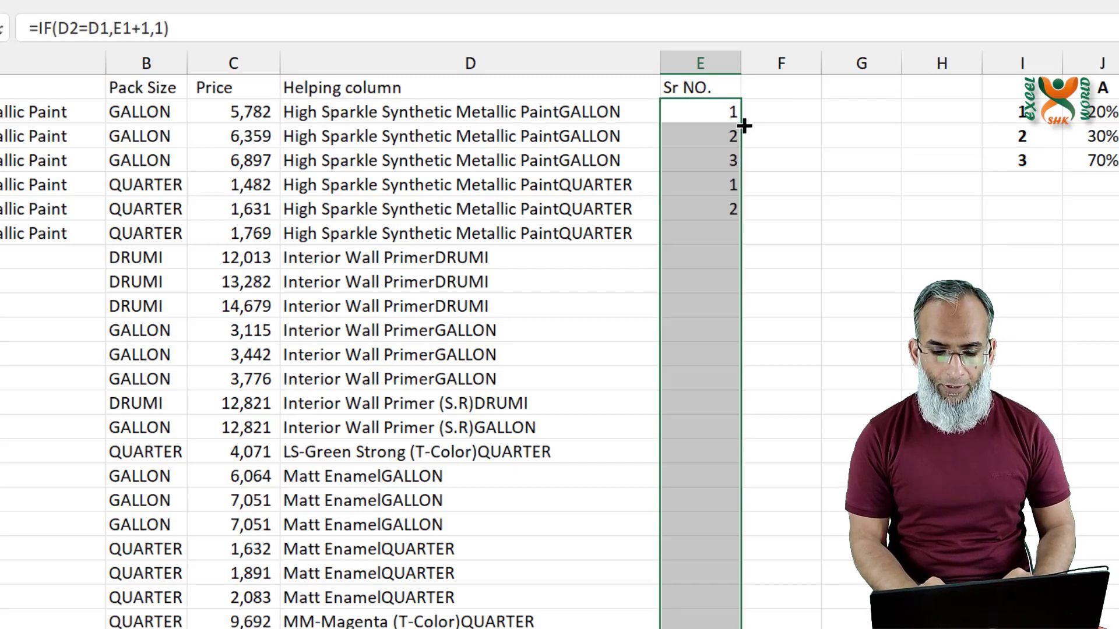
{"action": "left_click", "coordinate": [719, 326]}
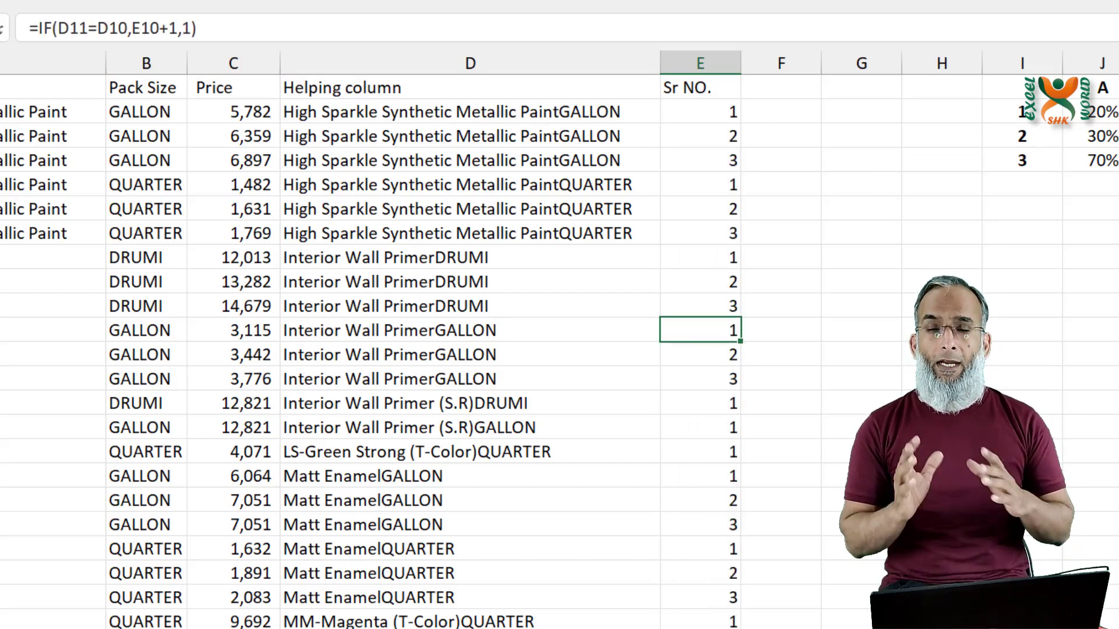
{"action": "key", "text": "ctrl+Up"}
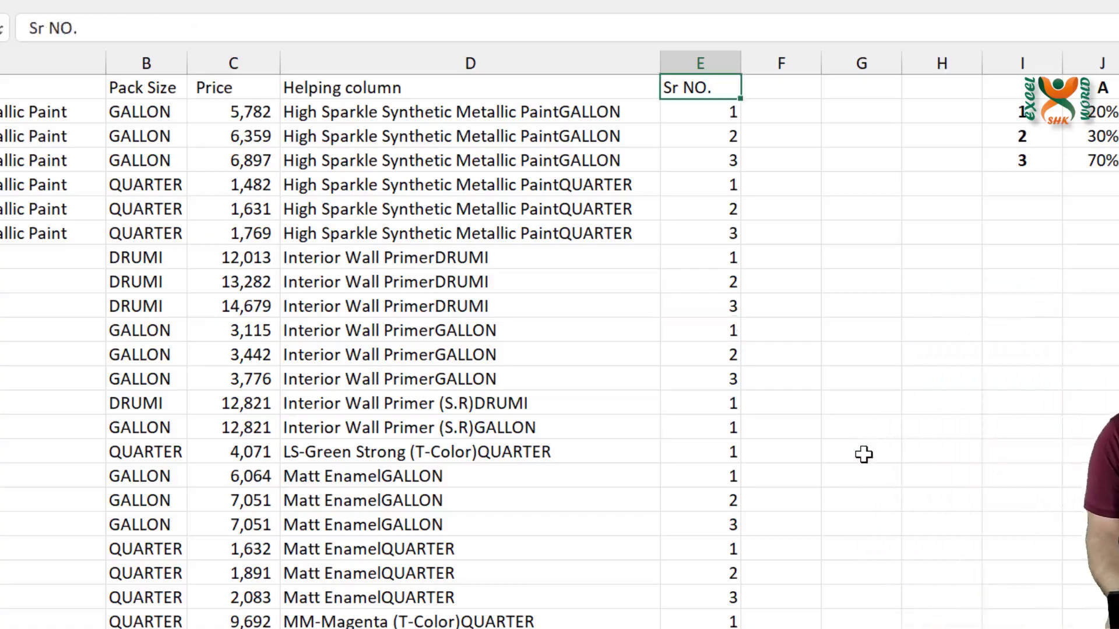
{"action": "key", "text": "Down"}
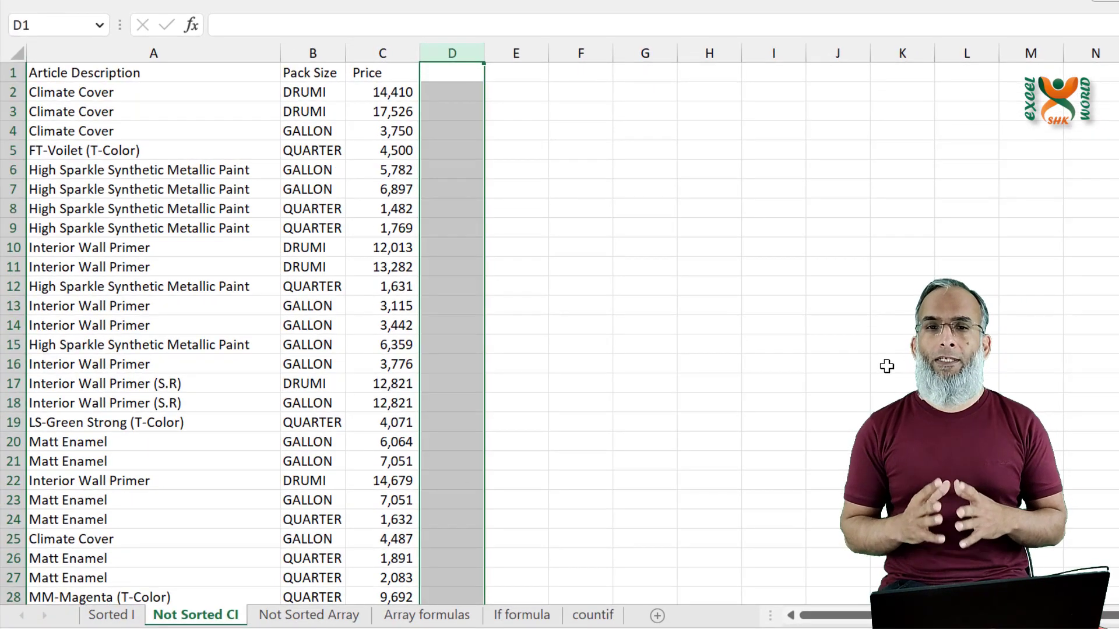
- On the Not Sorted CI sheet, enter the header "Helping column" in D1 and fit column D to its width
{"action": "key", "text": "Left"}
{"action": "key", "text": "Down"}
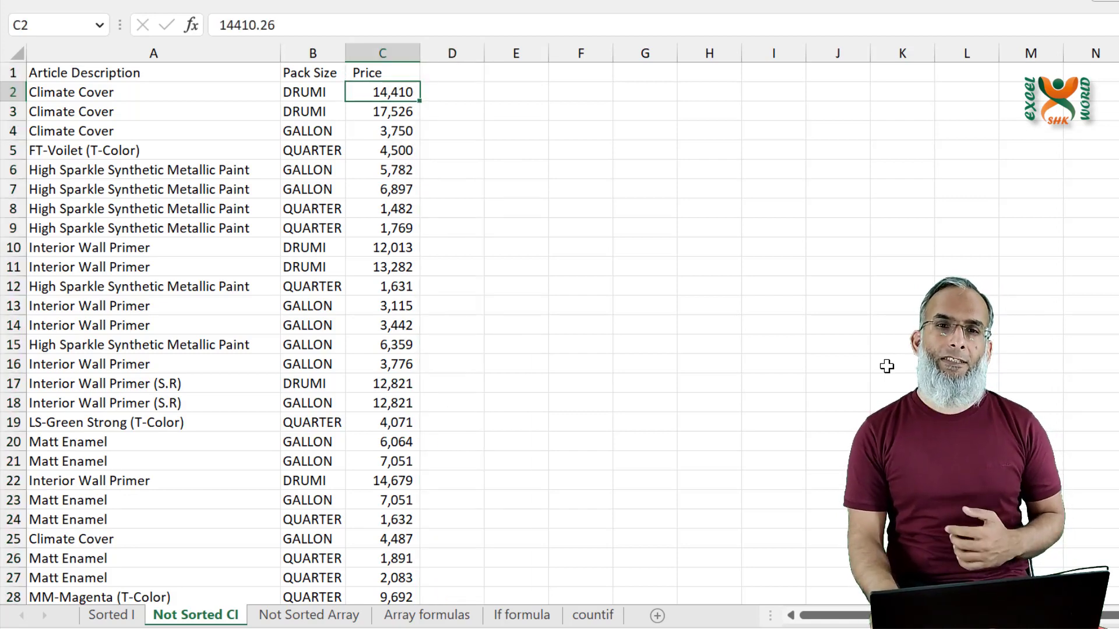
{"action": "key", "text": "Right"}
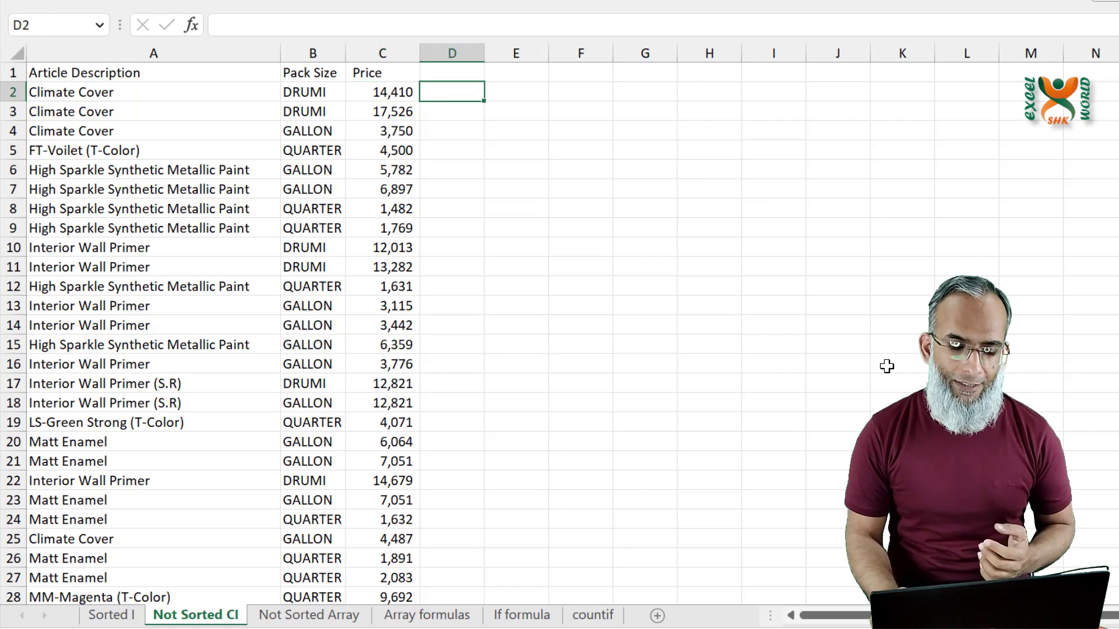
{"action": "key", "text": "Up"}
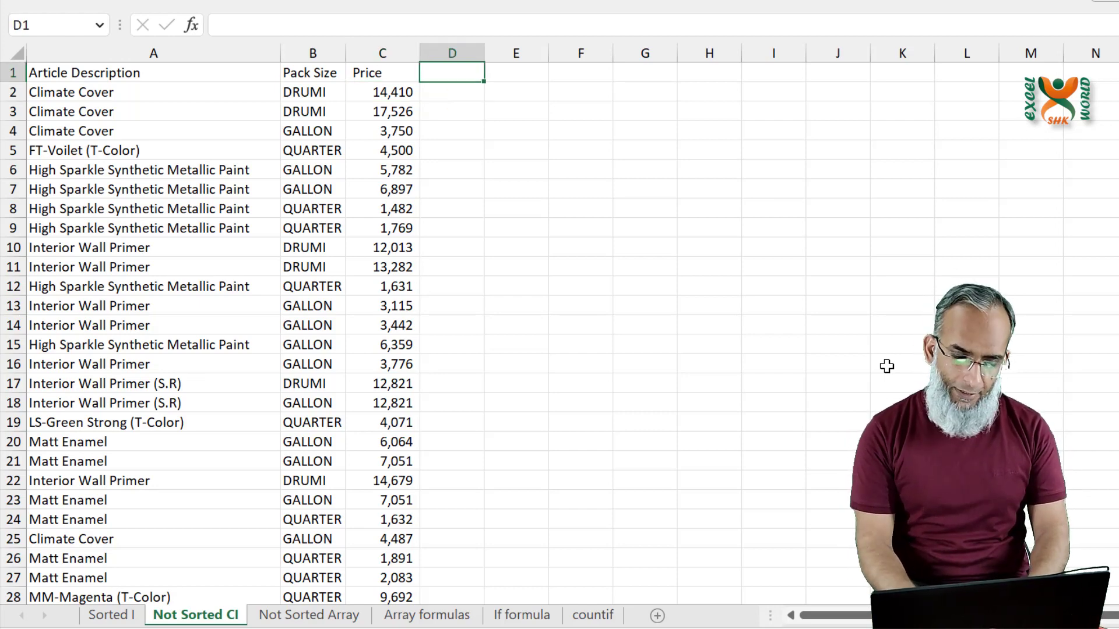
{"action": "type", "text": "Hel"}
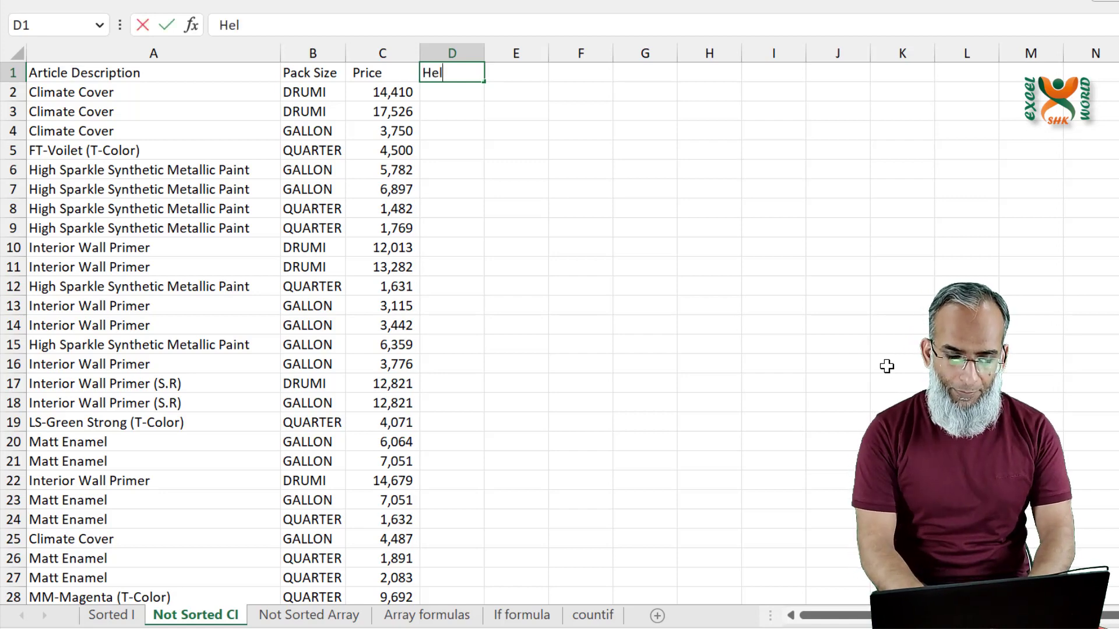
{"action": "type", "text": "ping column"}
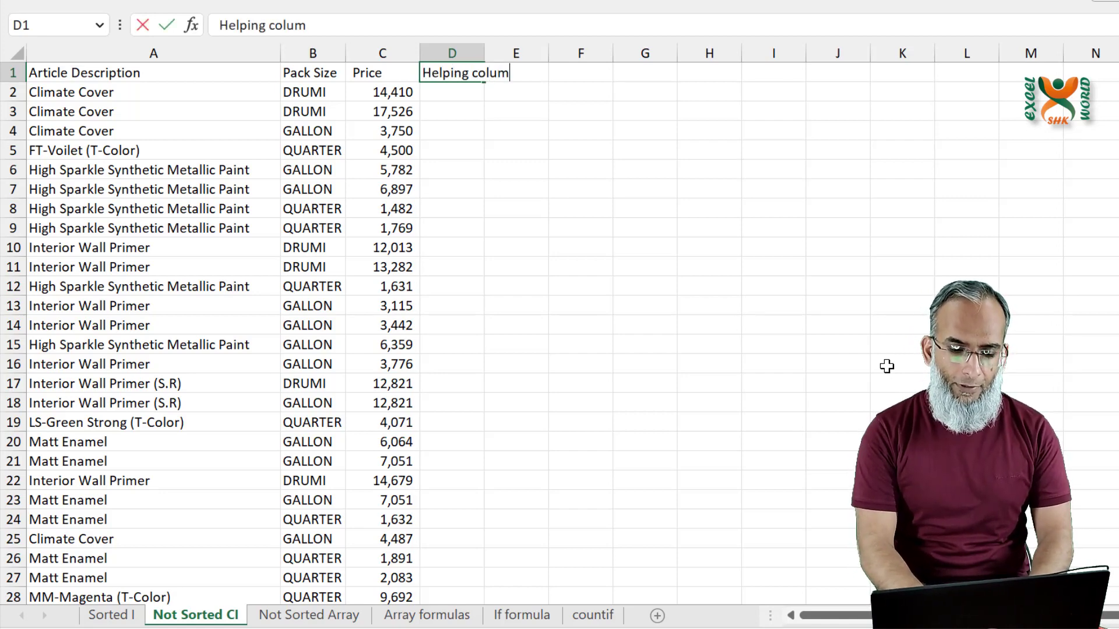
{"action": "key", "text": "Return"}
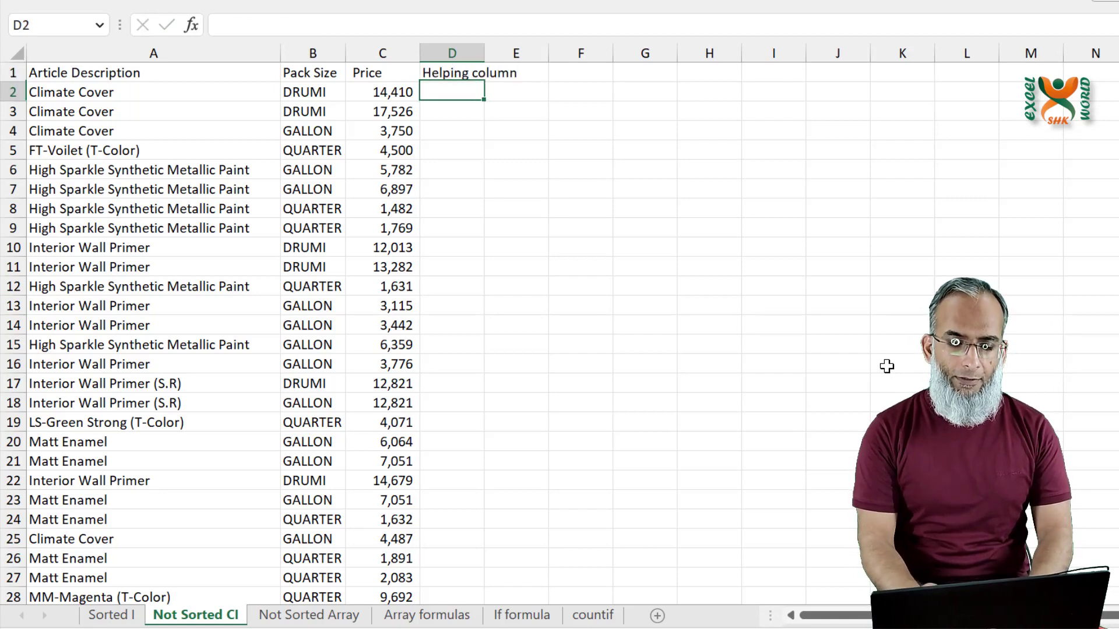
{"action": "double_click", "coordinate": [485, 53]}
- Enter a formula in D2 that joins the article description and pack size, =A2&B2
{"action": "type", "text": "="}
{"action": "key", "text": "Left"}
{"action": "key", "text": "Left"}
{"action": "key", "text": "Left"}
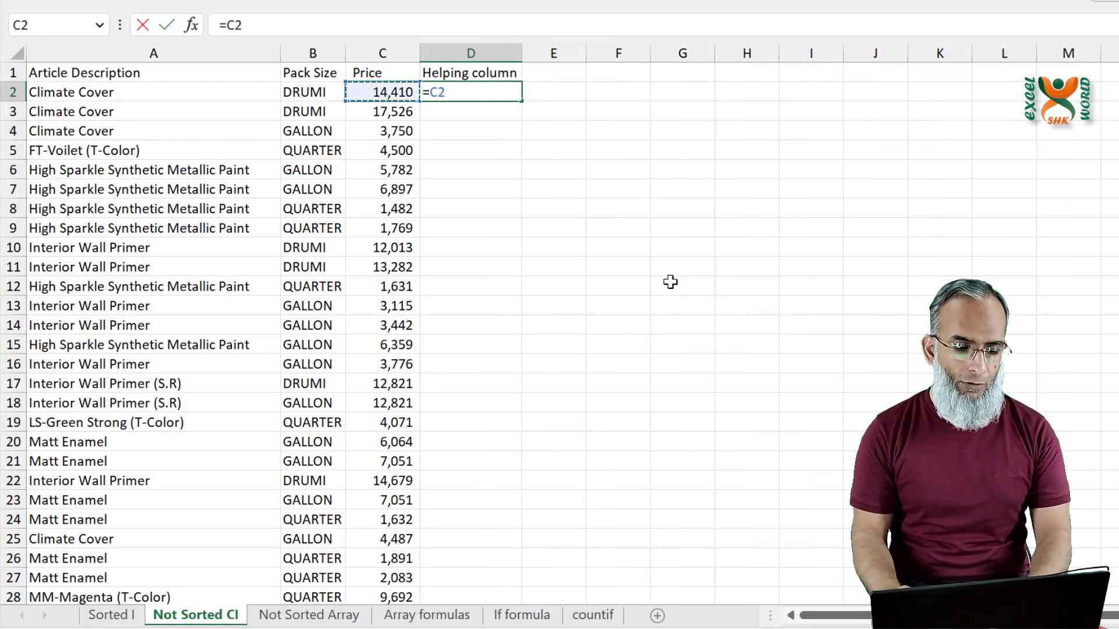
{"action": "type", "text": "&"}
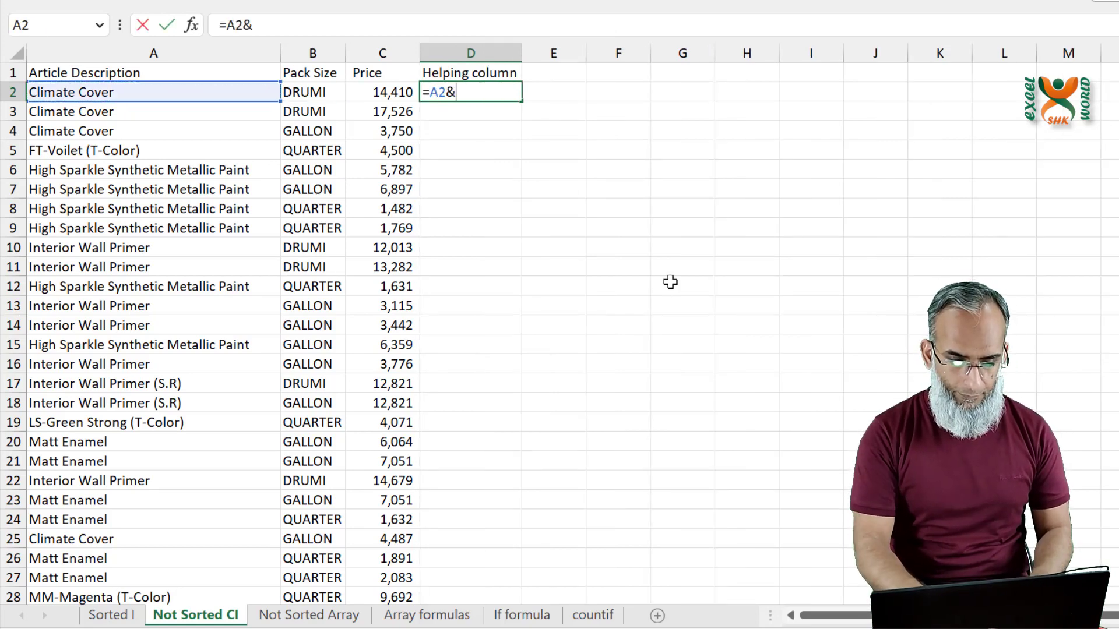
{"action": "key", "text": "Left"}
{"action": "key", "text": "Left"}
{"action": "key", "text": "Return"}
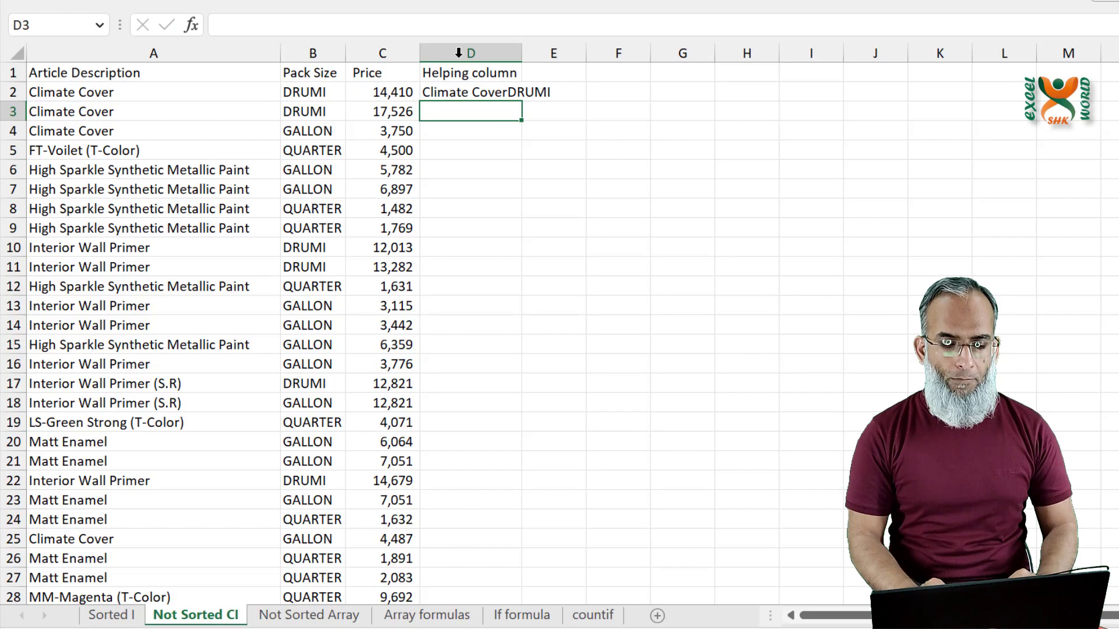
- Fill the D2 formula down the Helping column and widen the column to fit the combined text
{"action": "left_click", "coordinate": [499, 92]}
{"action": "double_click", "coordinate": [522, 101]}
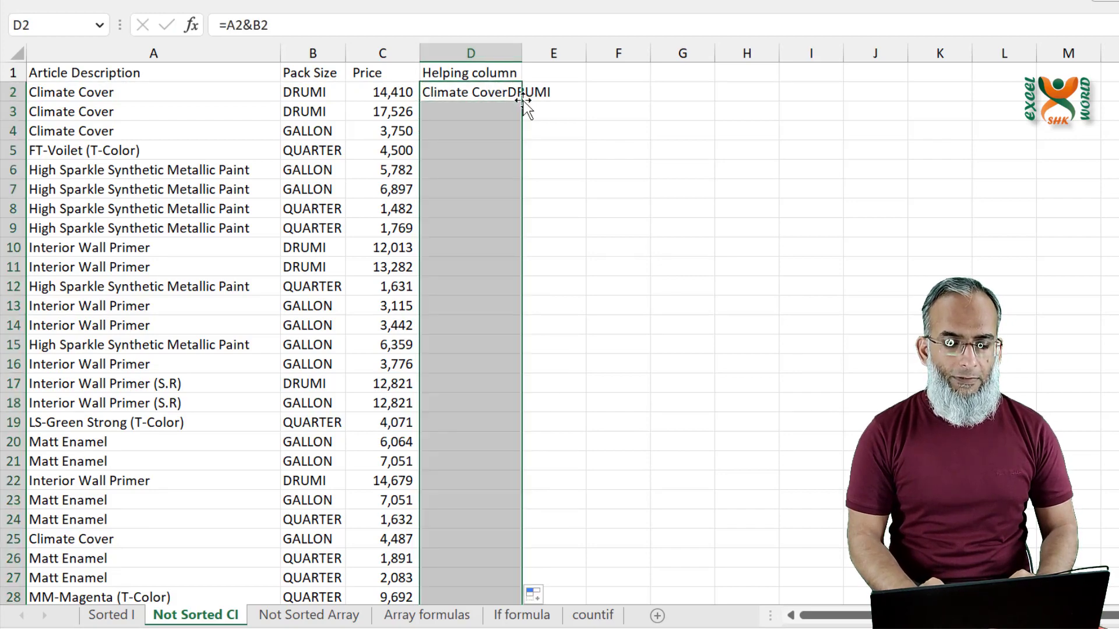
{"action": "double_click", "coordinate": [521, 53]}
- Enter the header "Sr NO." in cell E1, beside the Helping column
{"action": "left_click", "coordinate": [746, 72]}
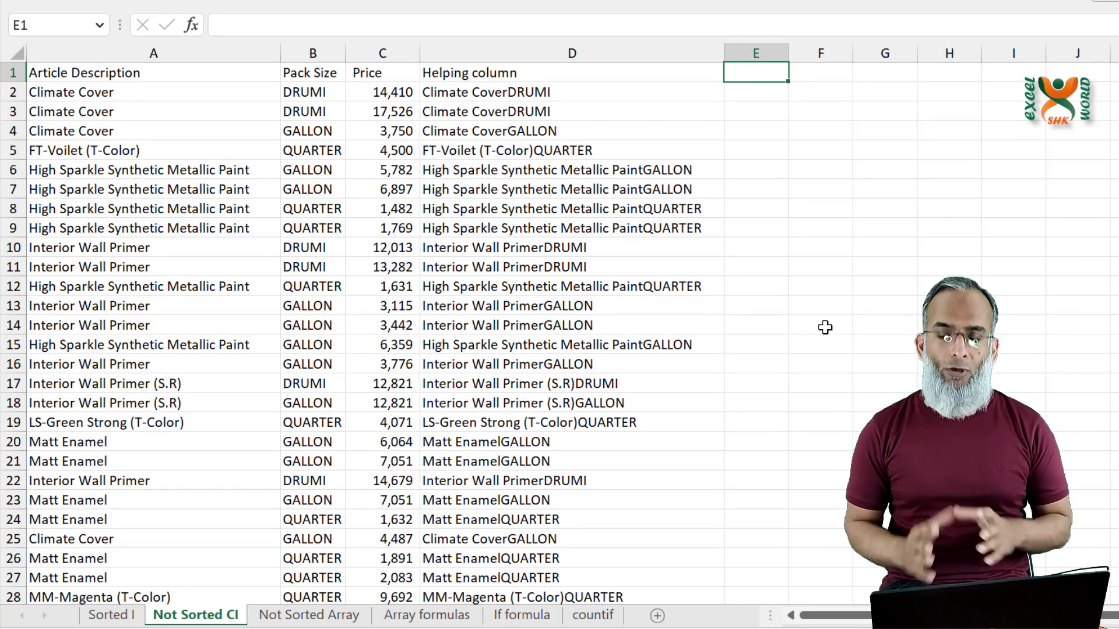
{"action": "type", "text": "Sr NO."}
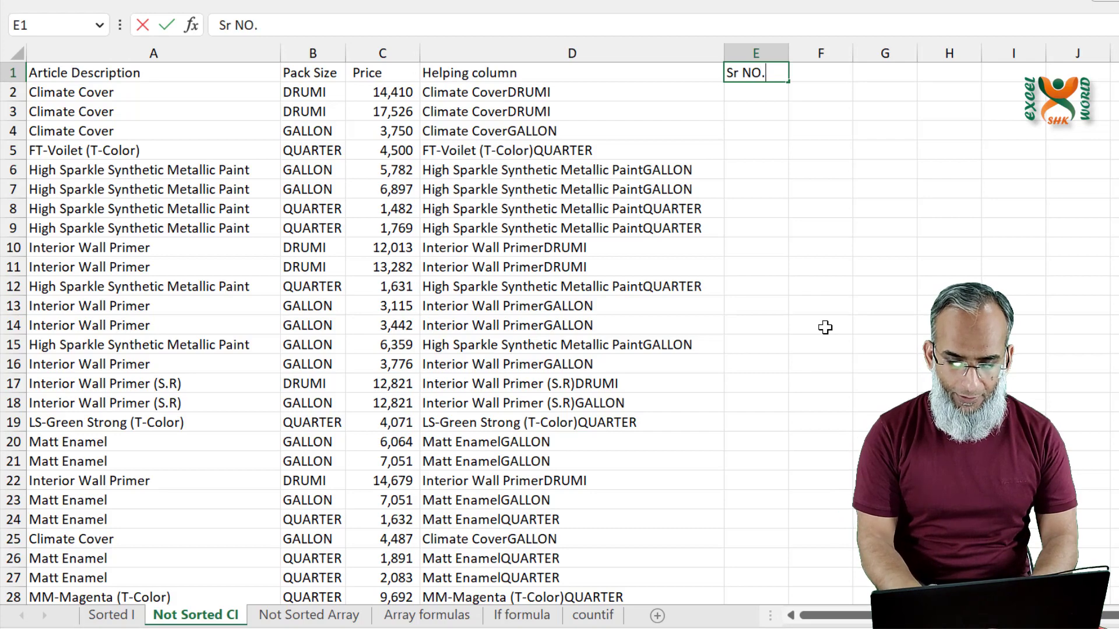
{"action": "key", "text": "Return"}
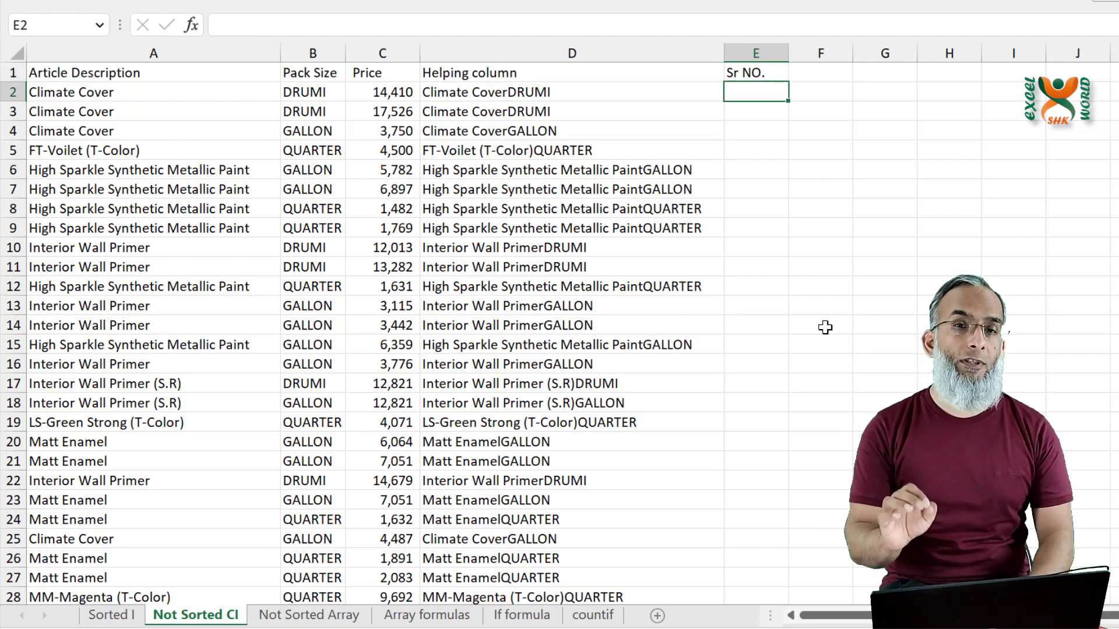
- Write a COUNTIF formula in E2 that counts the helping text in its own range, =COUNTIF(D2:D2,D2)
{"action": "type", "text": "="}
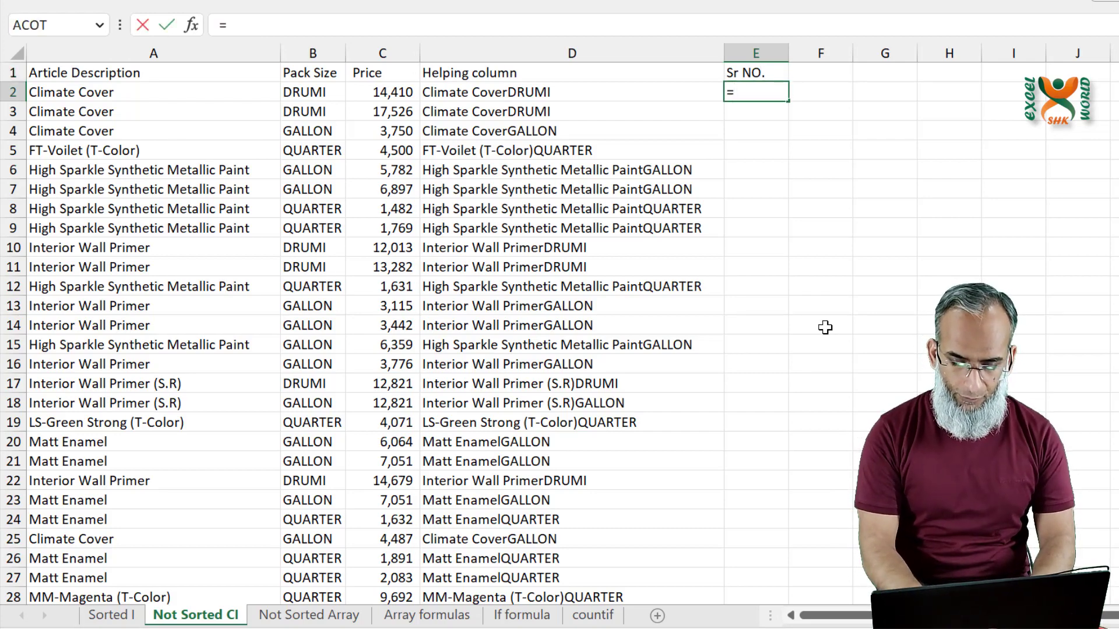
{"action": "type", "text": "countif"}
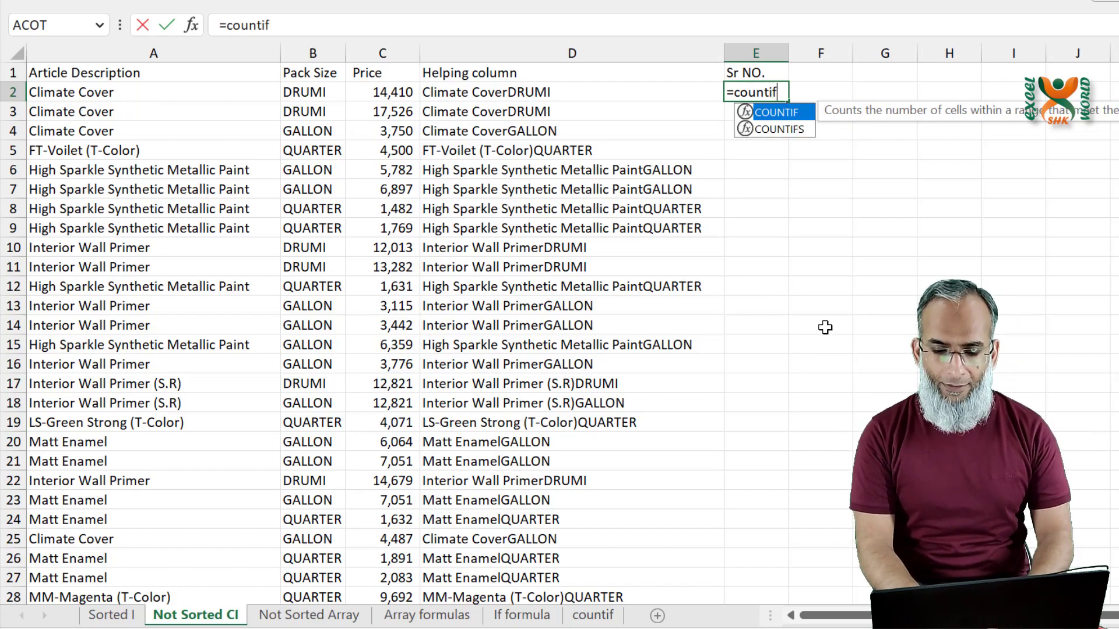
{"action": "key", "text": "Tab"}
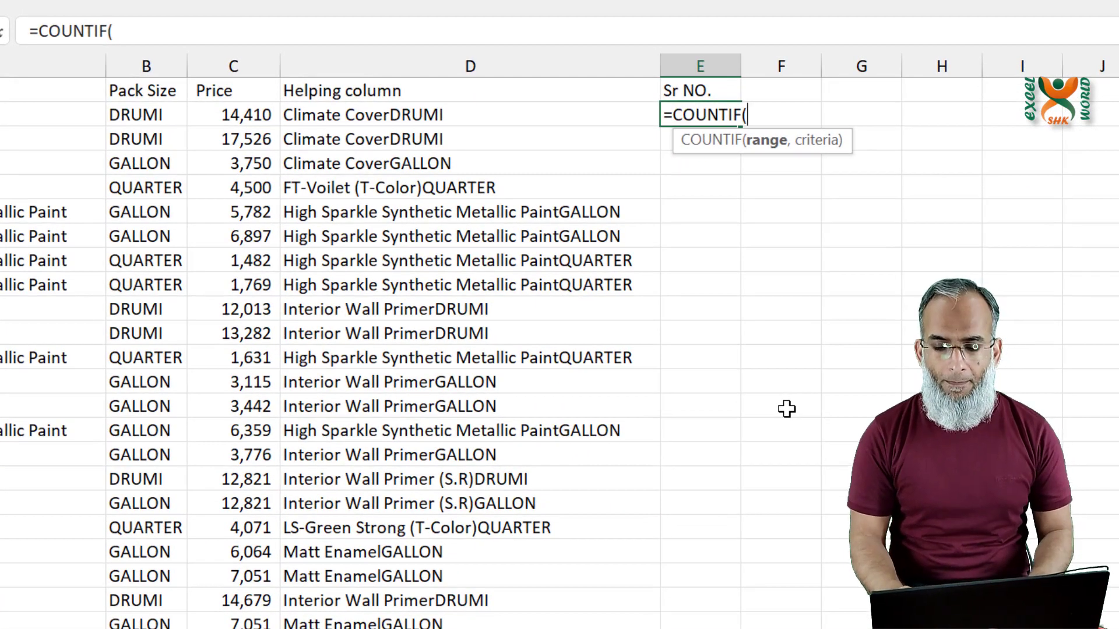
{"action": "key", "text": "Left"}
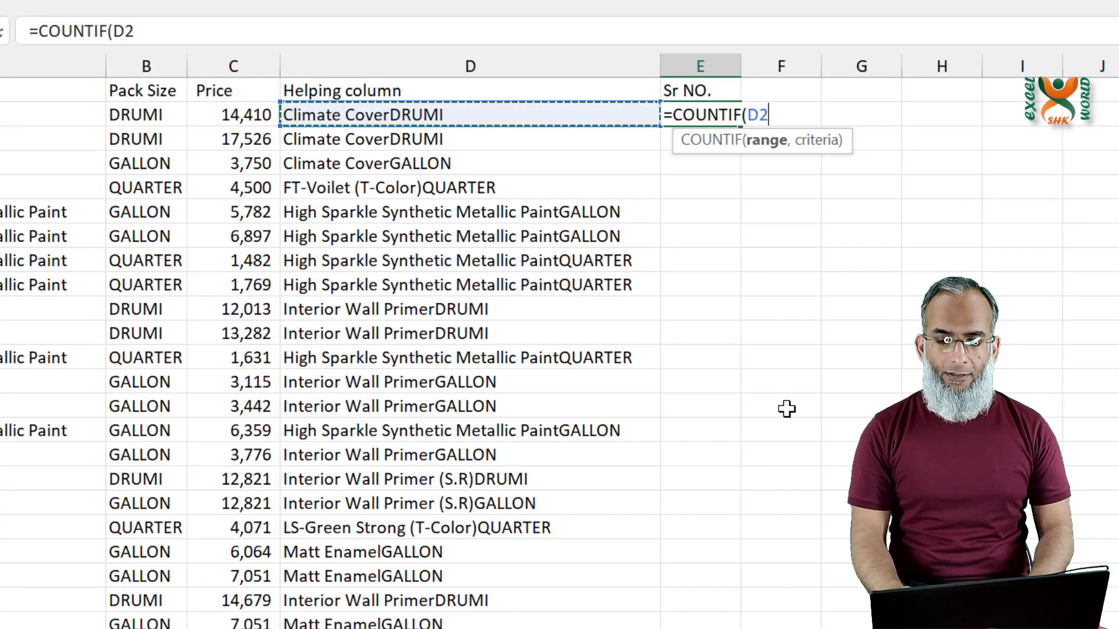
{"action": "type", "text": ":D2"}
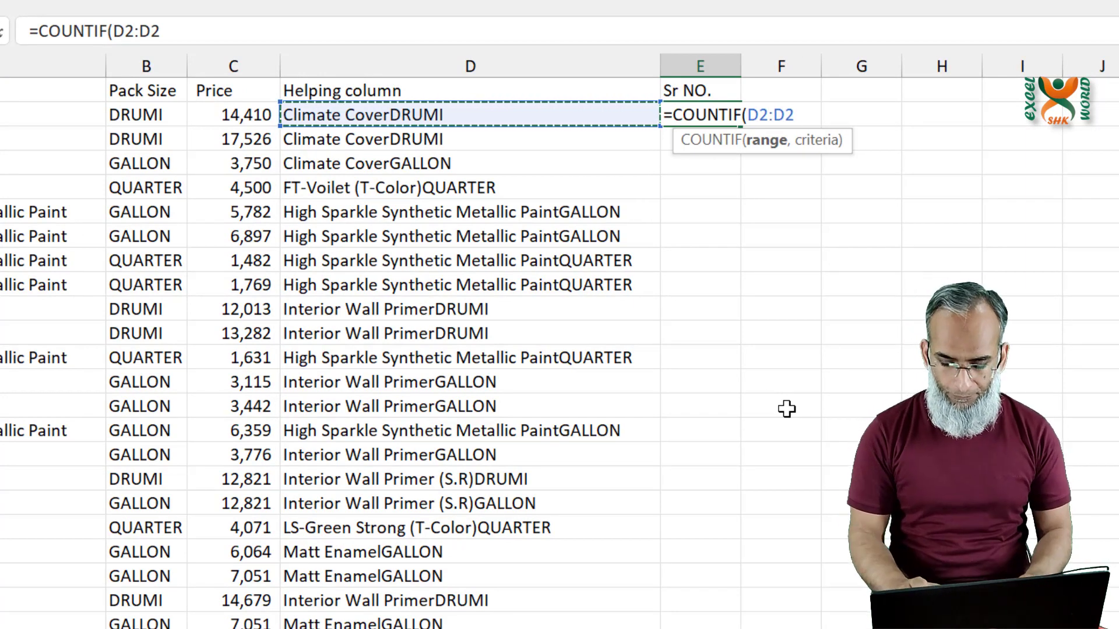
{"action": "type", "text": ","}
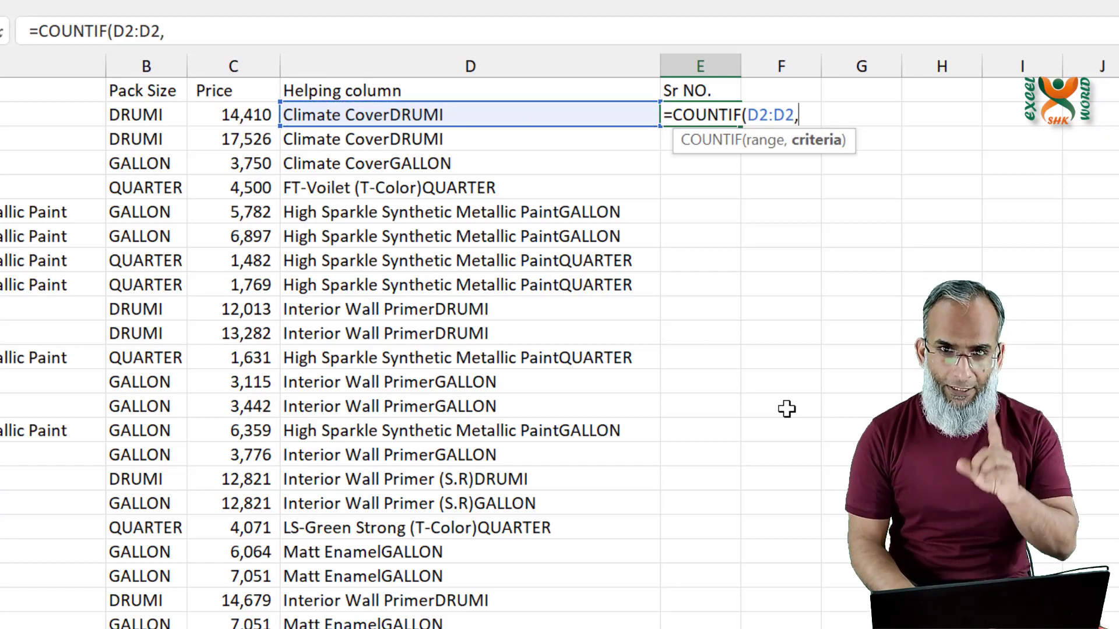
{"action": "key", "text": "Left"}
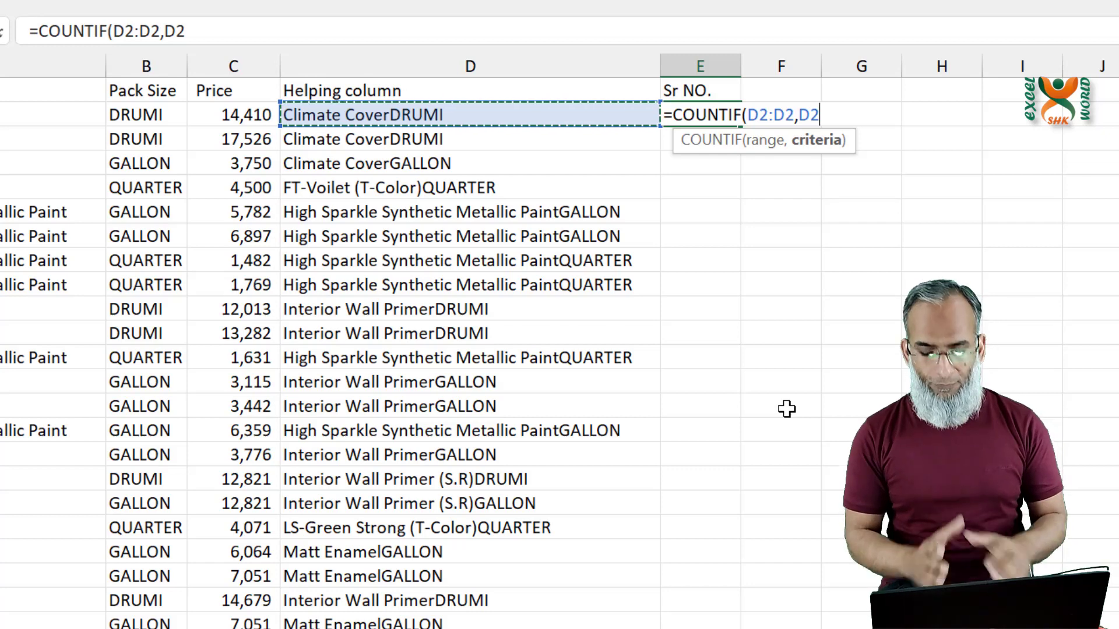
{"action": "type", "text": ")"}
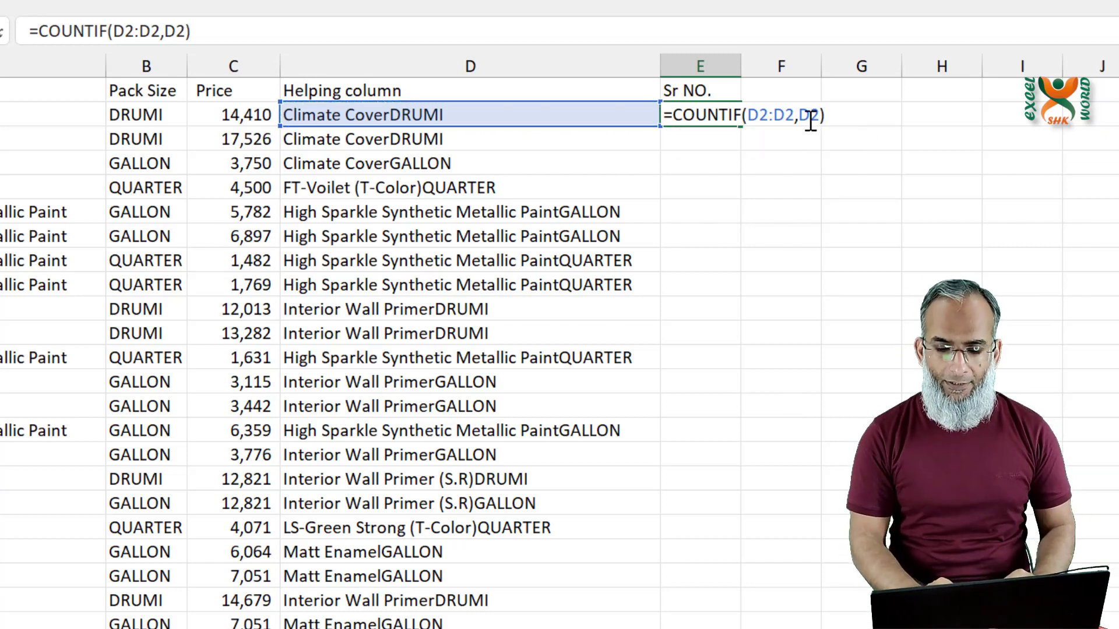
- Lock only the start of the COUNTIF range in E2 as an absolute reference, making it =COUNTIF($D$2:D2,D2)
{"action": "left_click", "coordinate": [759, 114]}
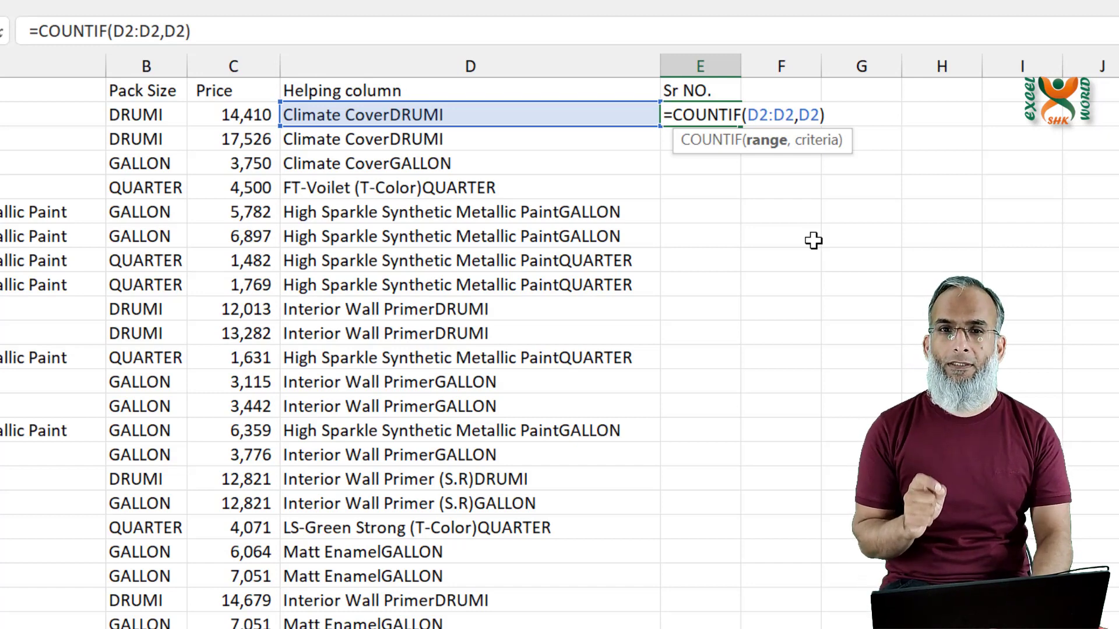
{"action": "key", "text": "F4"}
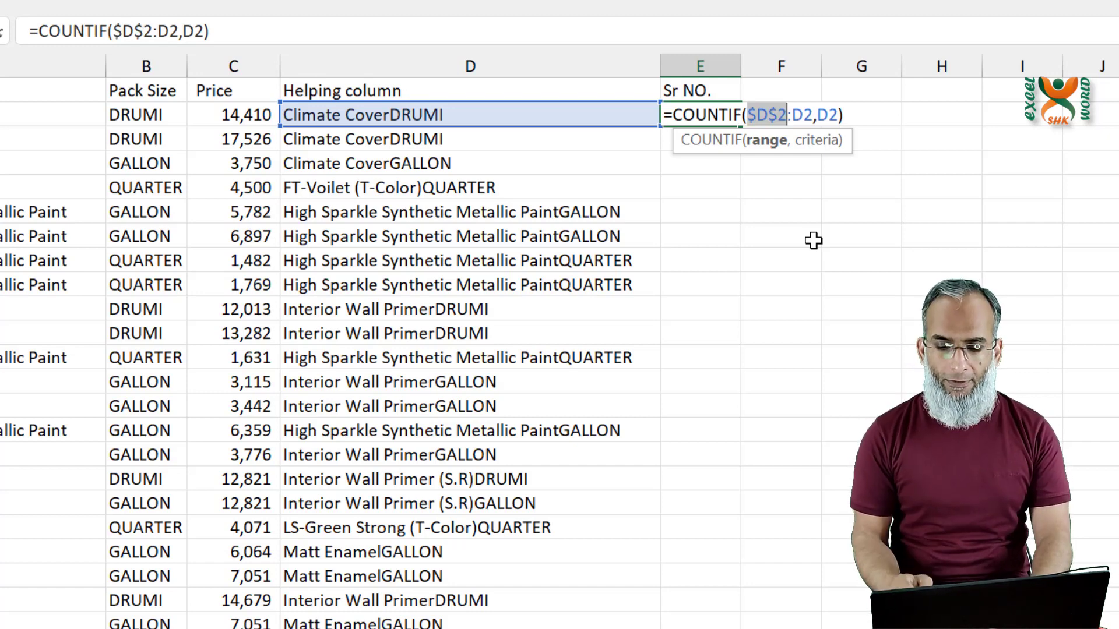
{"action": "key", "text": "Right"}
{"action": "key", "text": "Left"}
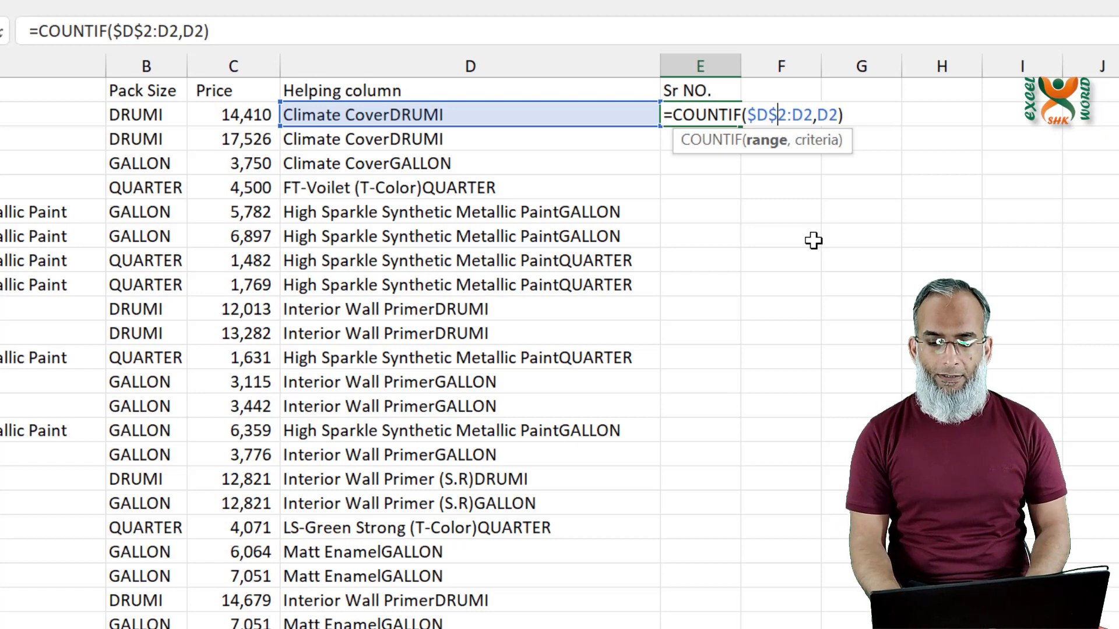
{"action": "key", "text": "Right"}
{"action": "key", "text": "Right"}
{"action": "key", "text": "Right"}
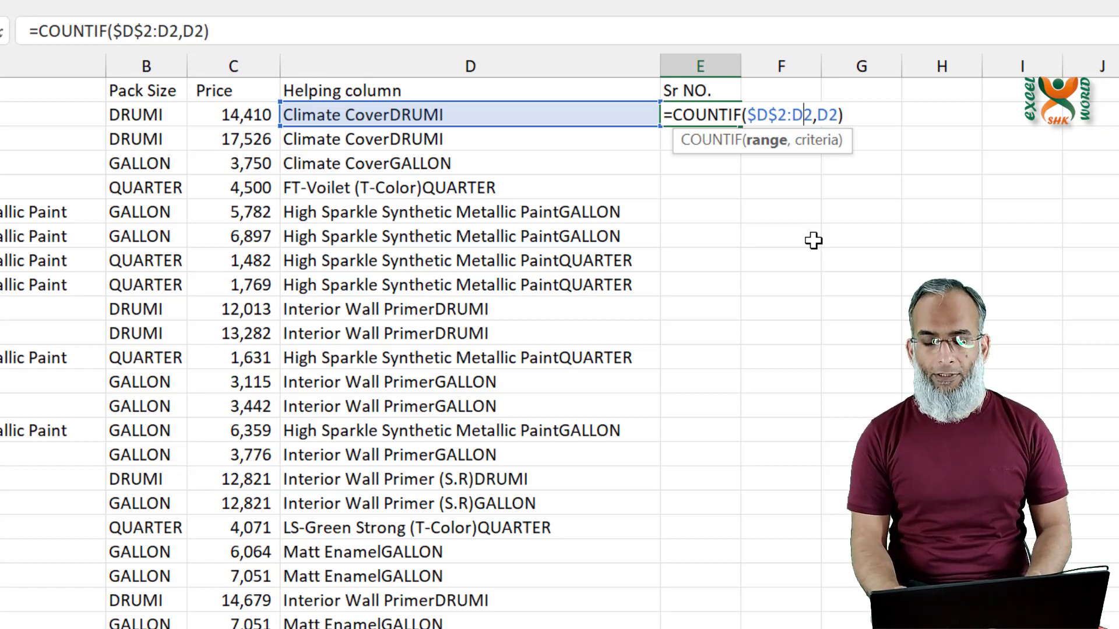
{"action": "key", "text": "Return"}
- Fill the E2 formula down to E8 and open the copied formula in E7 for inspection
{"action": "left_click", "coordinate": [716, 114]}
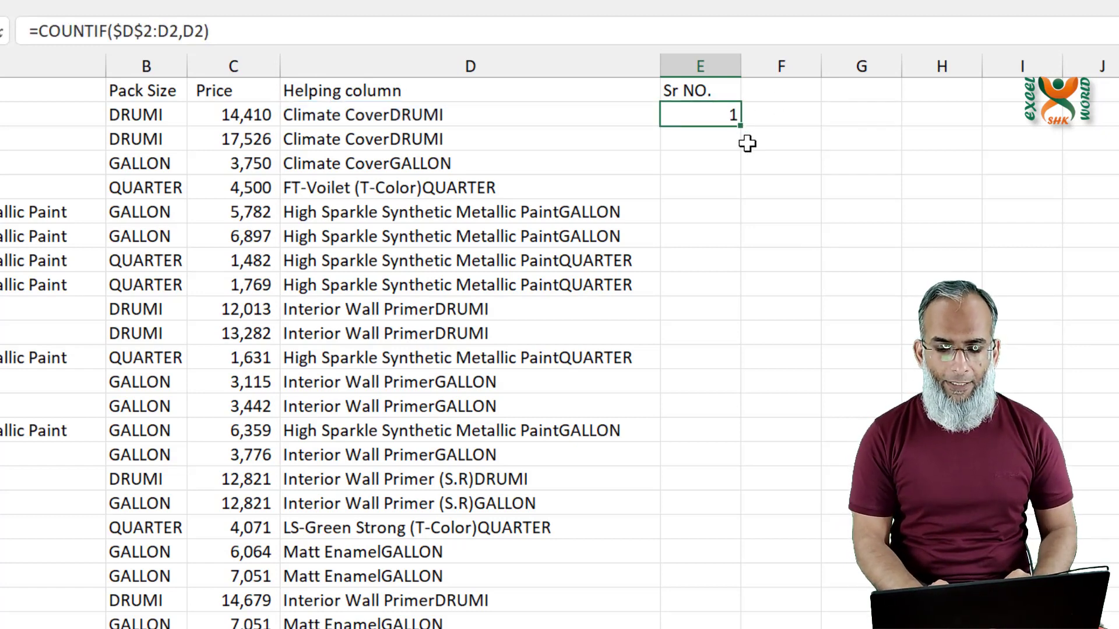
{"action": "left_click_drag", "start_coordinate": [743, 128], "coordinate": [746, 278]}
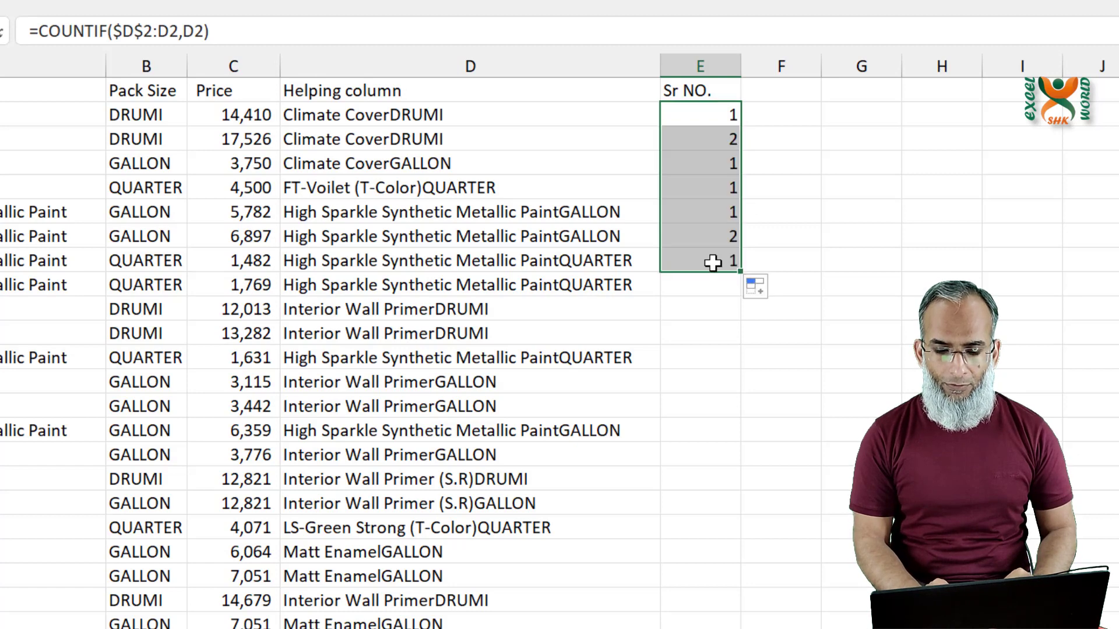
{"action": "left_click", "coordinate": [717, 260]}
{"action": "key", "text": "Up"}
{"action": "key", "text": "F2"}
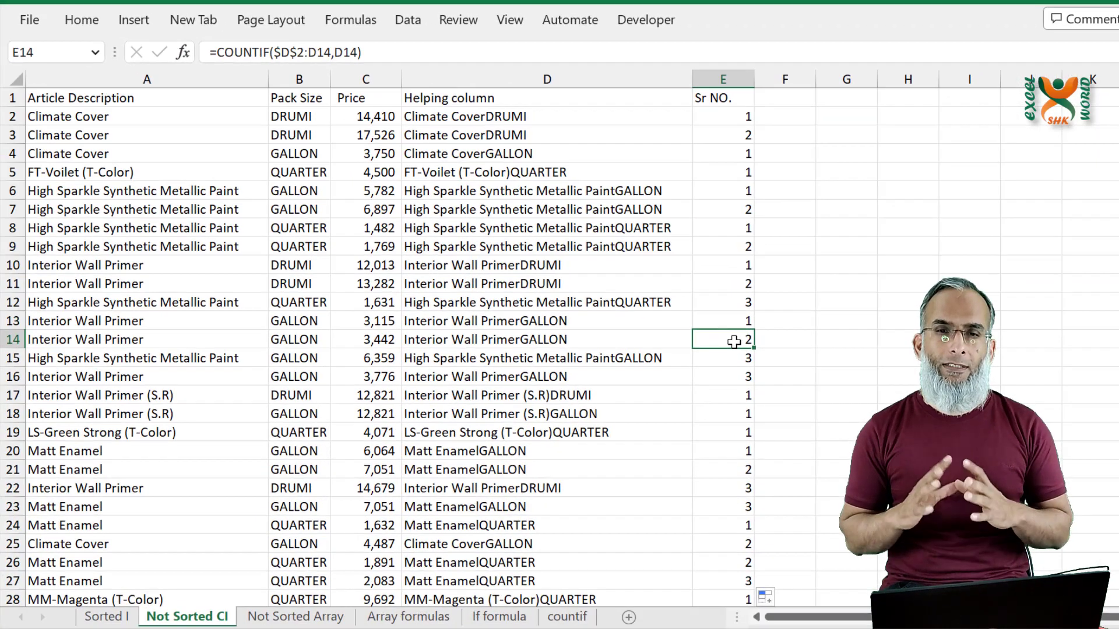
- Glance at the Not Sorted Array sheet and go back to the Sorted I sheet
{"action": "key", "text": "ctrl+Page_Down"}
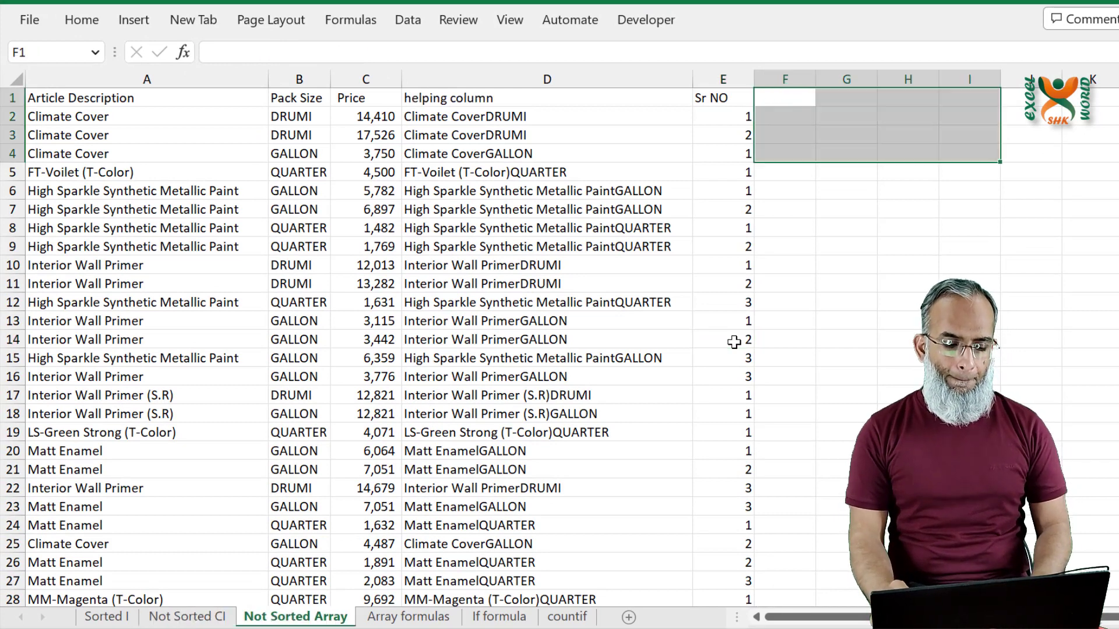
{"action": "key", "text": "Left"}
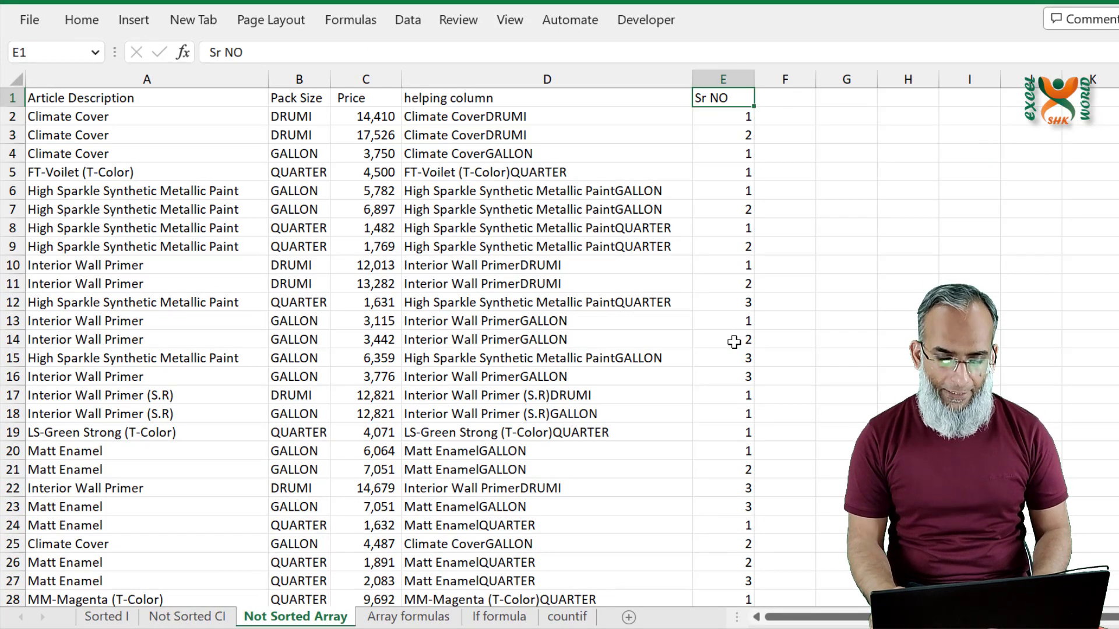
{"action": "key", "text": "ctrl+Page_Up"}
{"action": "key", "text": "ctrl+Page_Up"}
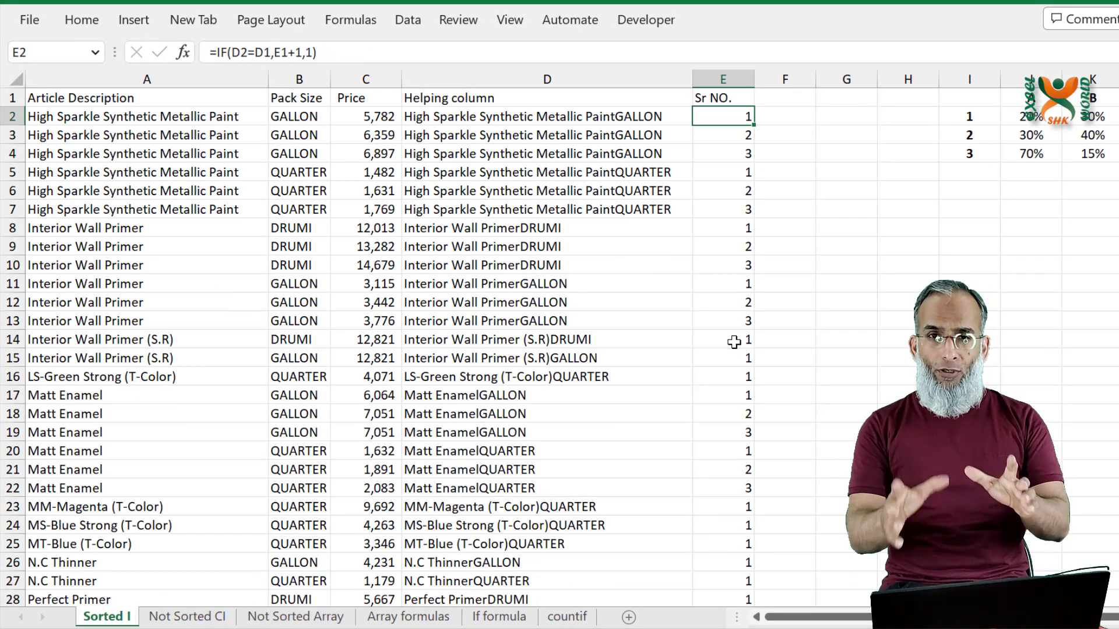
- Examine the empty columns between the Sr NO. column and the percentage table that starts in column I
{"action": "key", "text": "Right"}
{"action": "key", "text": "Right"}
{"action": "key", "text": "Right"}
{"action": "key", "text": "Right"}
{"action": "key", "text": "Left"}
{"action": "key", "text": "Right"}
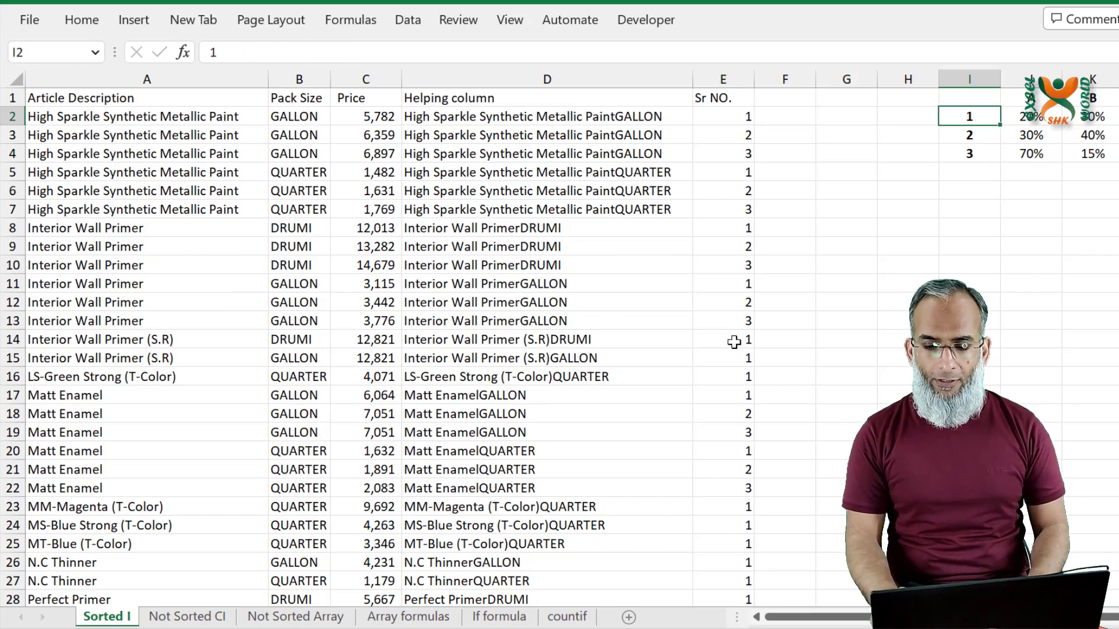
{"action": "key", "text": "Left"}
{"action": "key", "text": "Left"}
{"action": "key", "text": "Right"}
{"action": "key", "text": "Right"}
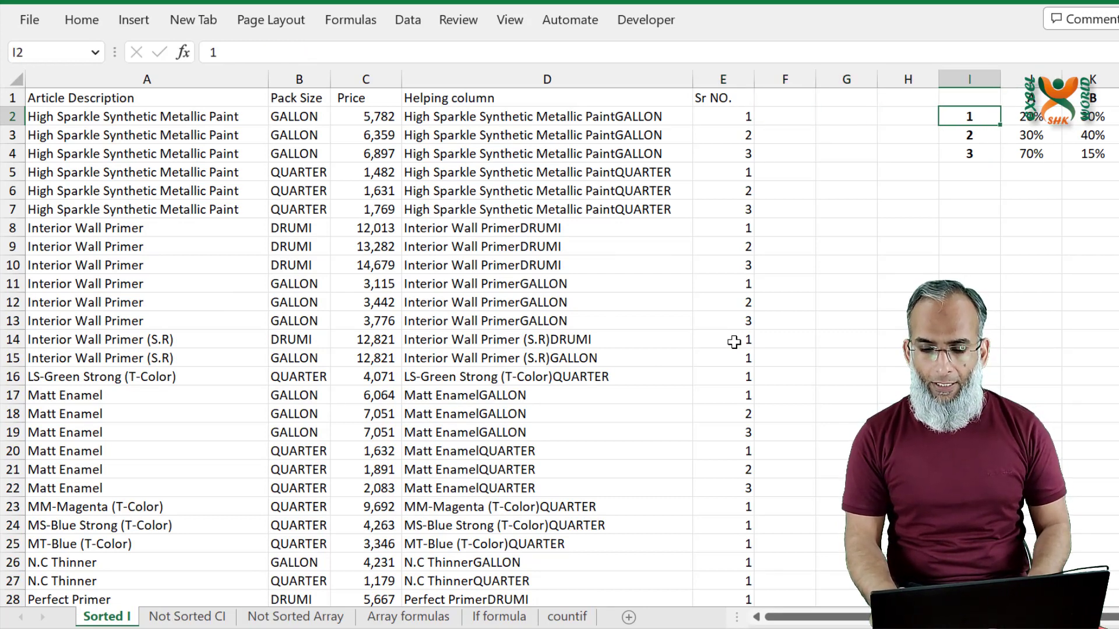
{"action": "key", "text": "Left"}
{"action": "key", "text": "Left"}
{"action": "key", "text": "Right"}
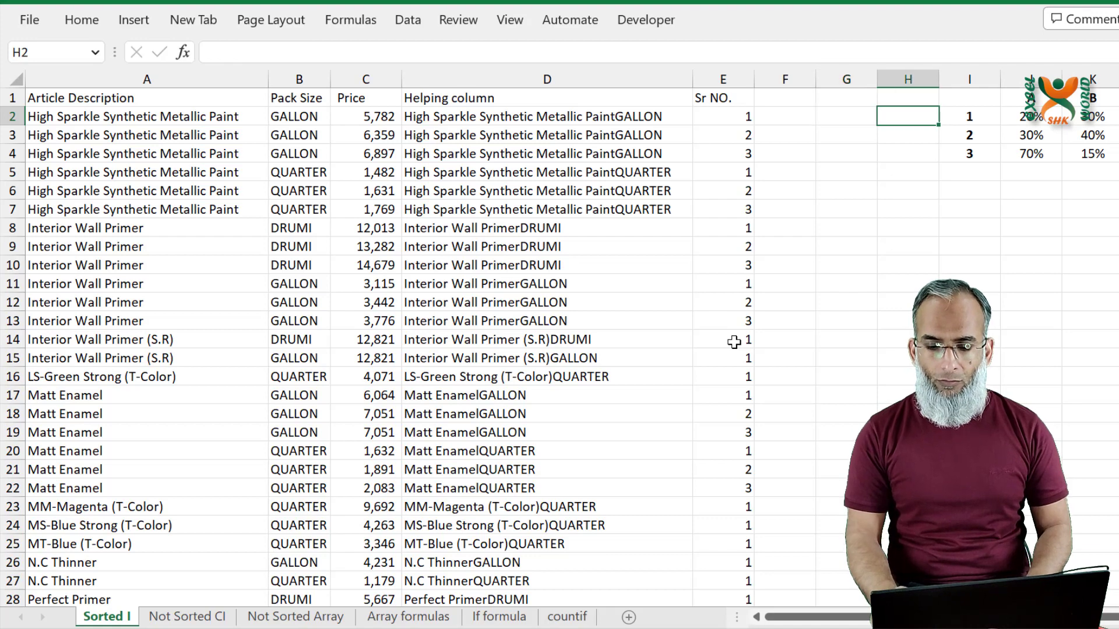
- Insert a blank column before column I to move the percentage table further away from the data
{"action": "scroll", "coordinate": [734, 342], "scroll_direction": "right", "scroll_amount": 3}
{"action": "left_click", "coordinate": [796, 81]}
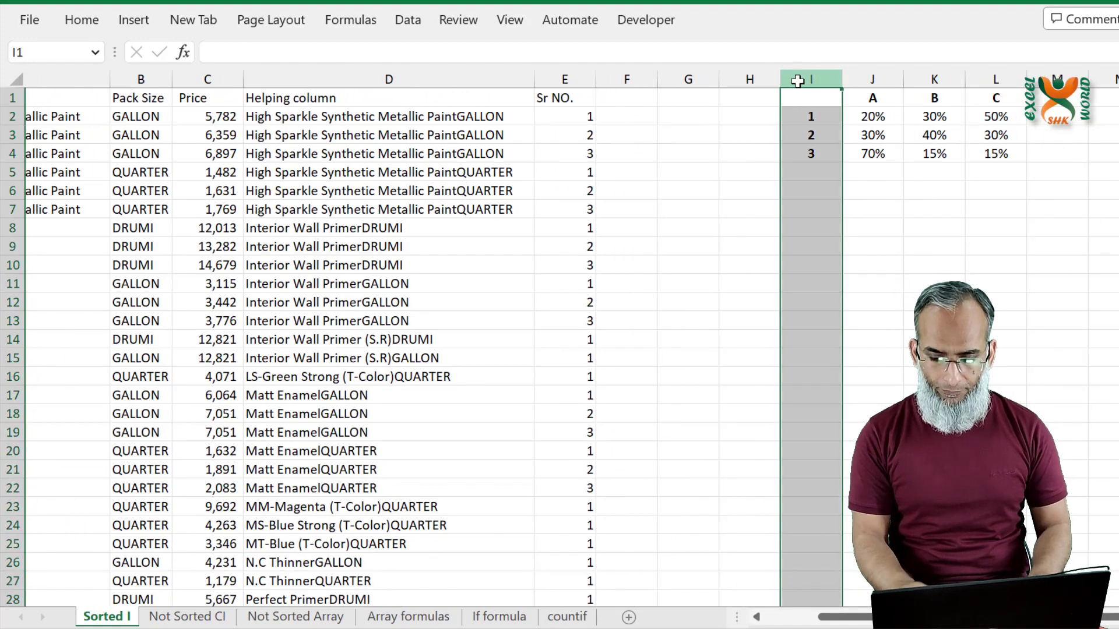
{"action": "key", "text": "ctrl+shift+equal"}
- Enter the headers "A", "B" and "C" in cells F1, G1 and H1, beside Sr NO
{"action": "key", "text": "Left"}
{"action": "key", "text": "Left"}
{"action": "key", "text": "Left"}
{"action": "type", "text": "A"}
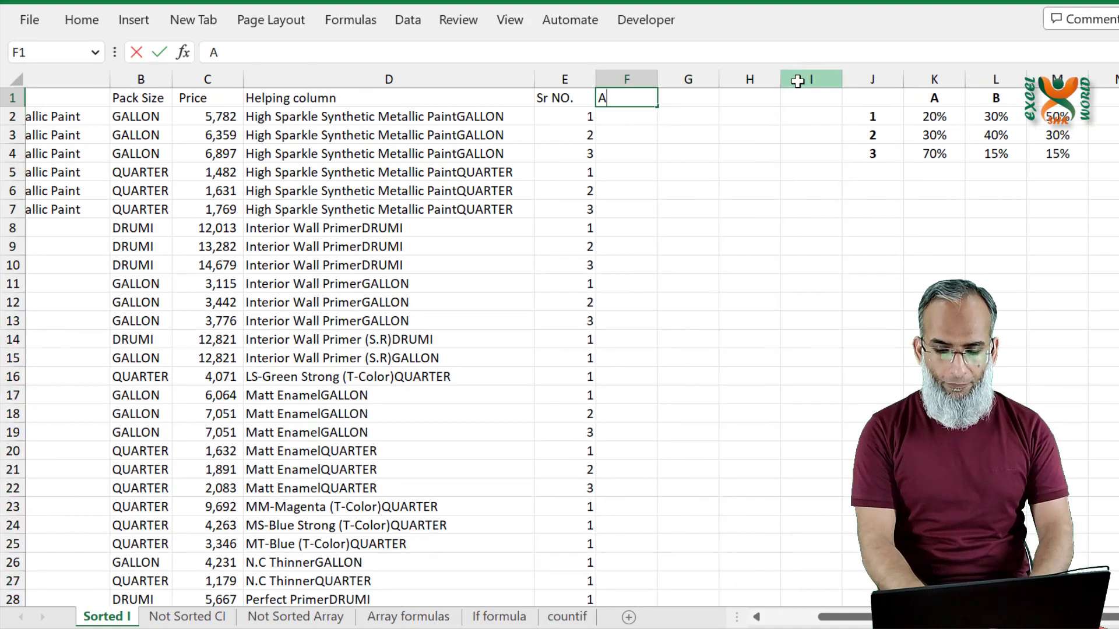
{"action": "key", "text": "Tab"}
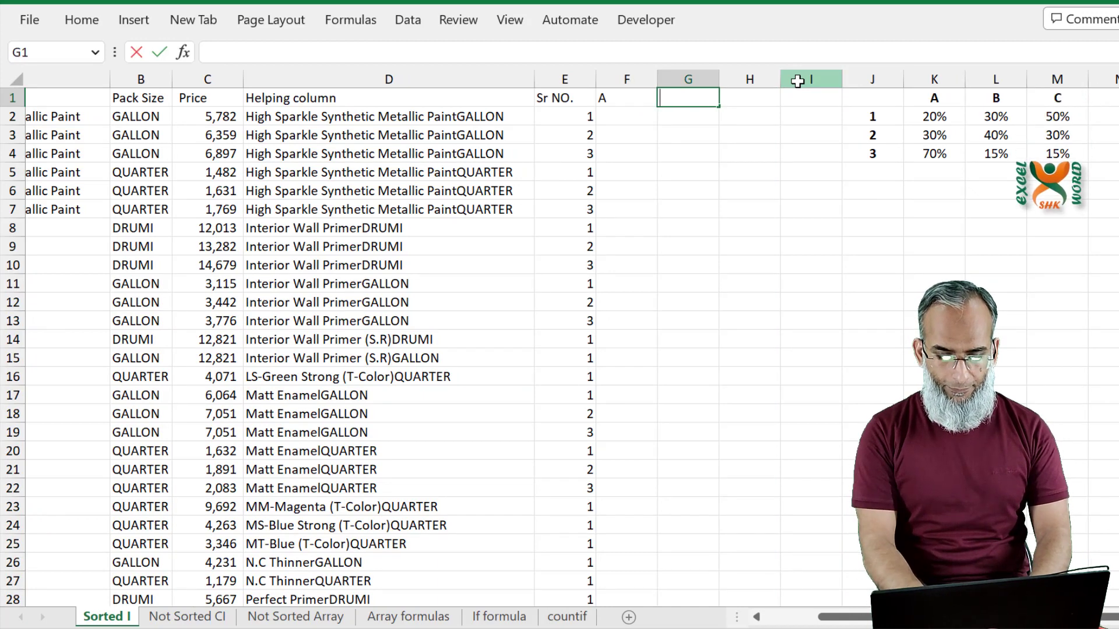
{"action": "type", "text": "B"}
{"action": "key", "text": "Tab"}
{"action": "key", "text": "Return"}
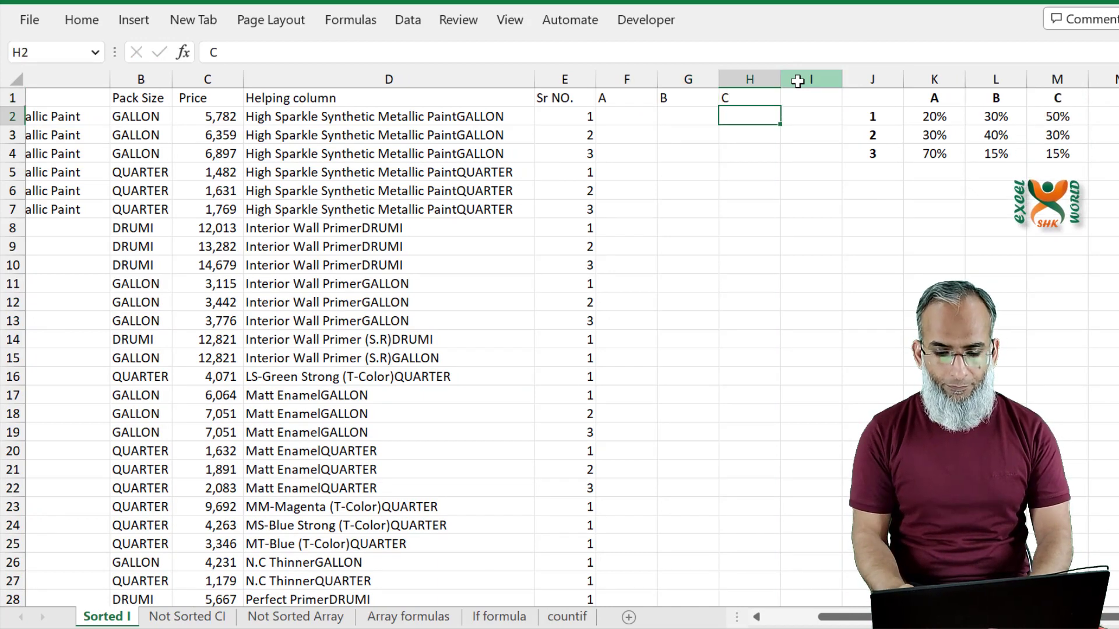
- Start a VLOOKUP formula in F2 with the serial number in E2 as the lookup value
{"action": "key", "text": "Left"}
{"action": "key", "text": "Left"}
{"action": "type", "text": "=vl"}
{"action": "key", "text": "Tab"}
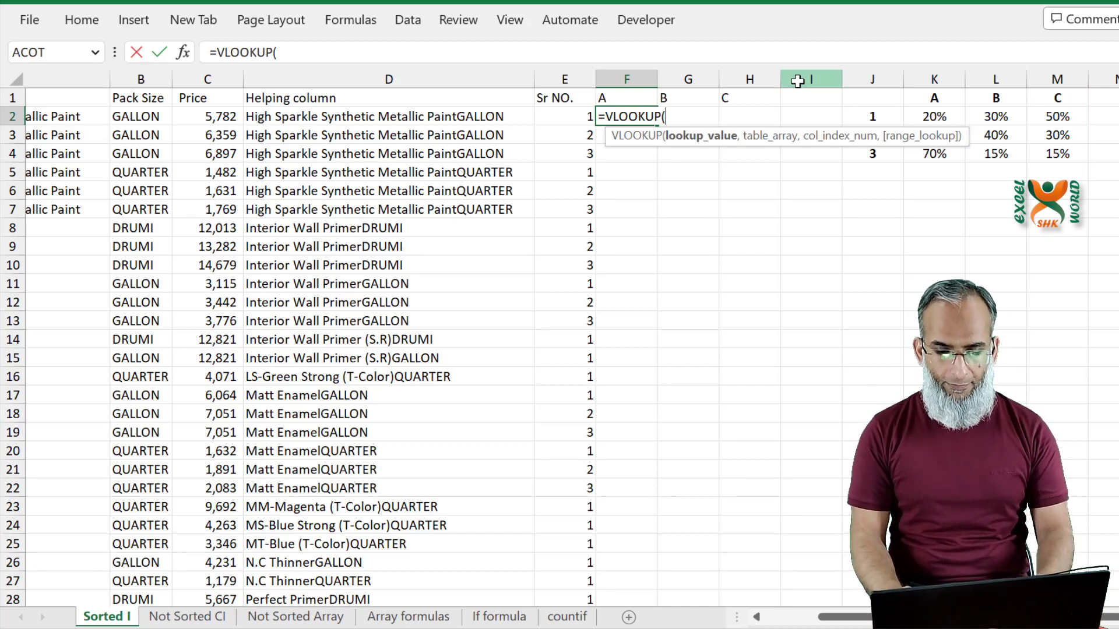
{"action": "key", "text": "Left"}
{"action": "type", "text": ","}
- Set the VLOOKUP table array to the percentage table as an absolute range, $J$2:$M$4
{"action": "key", "text": "Right"}
{"action": "key", "text": "Right"}
{"action": "key", "text": "Right"}
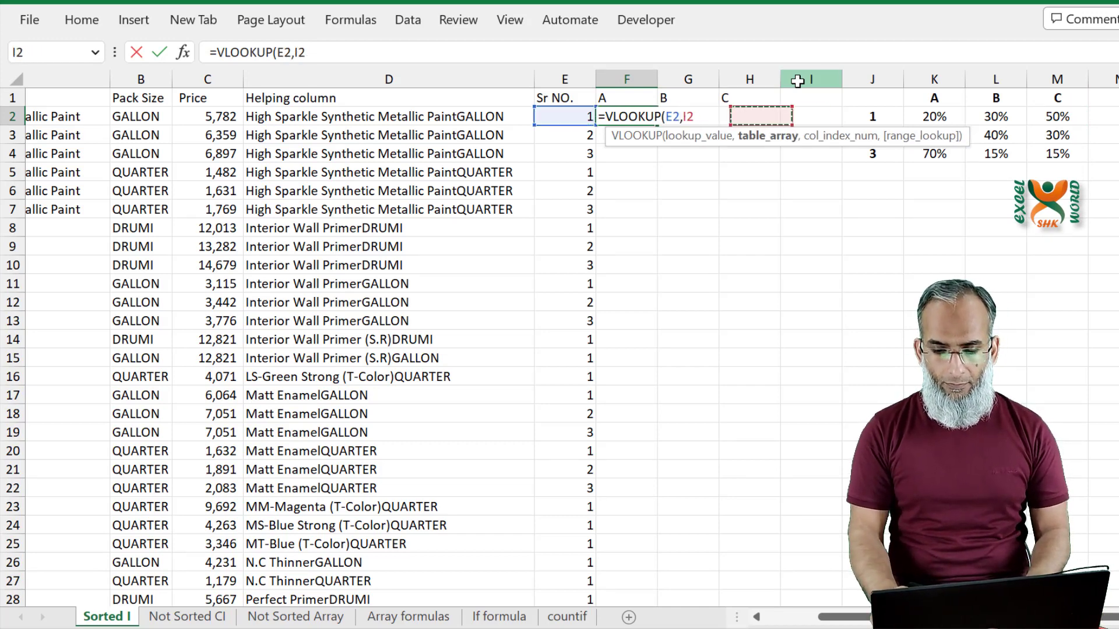
{"action": "key", "text": "Right"}
{"action": "key", "text": "shift+Down"}
{"action": "key", "text": "shift+Right"}
{"action": "key", "text": "shift+Right"}
{"action": "key", "text": "shift+Right"}
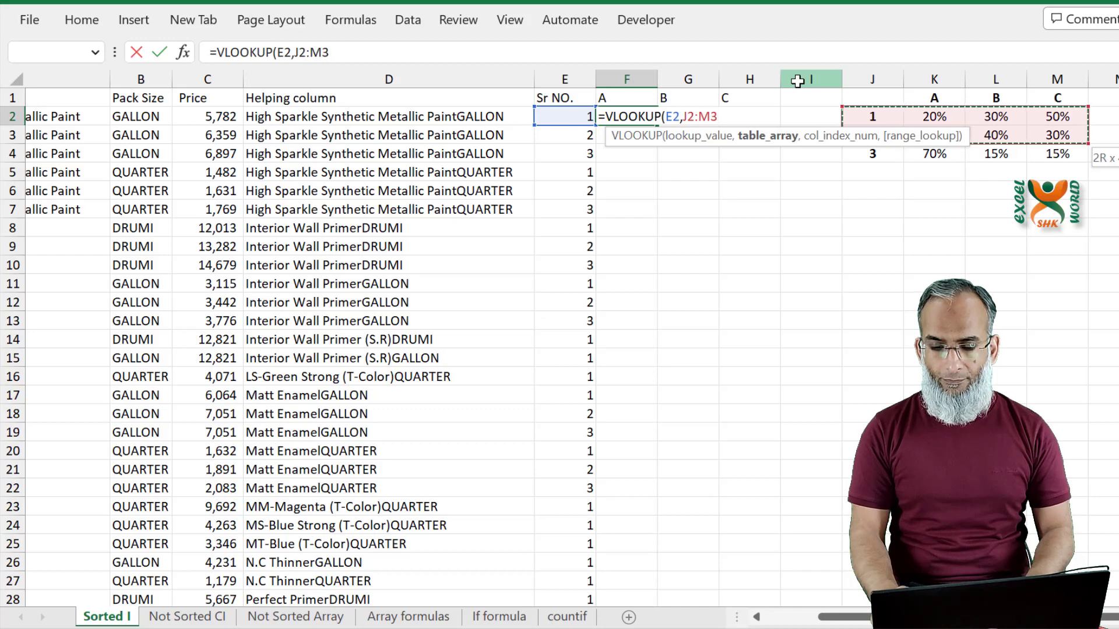
{"action": "key", "text": "shift+Down"}
{"action": "key", "text": "F4"}
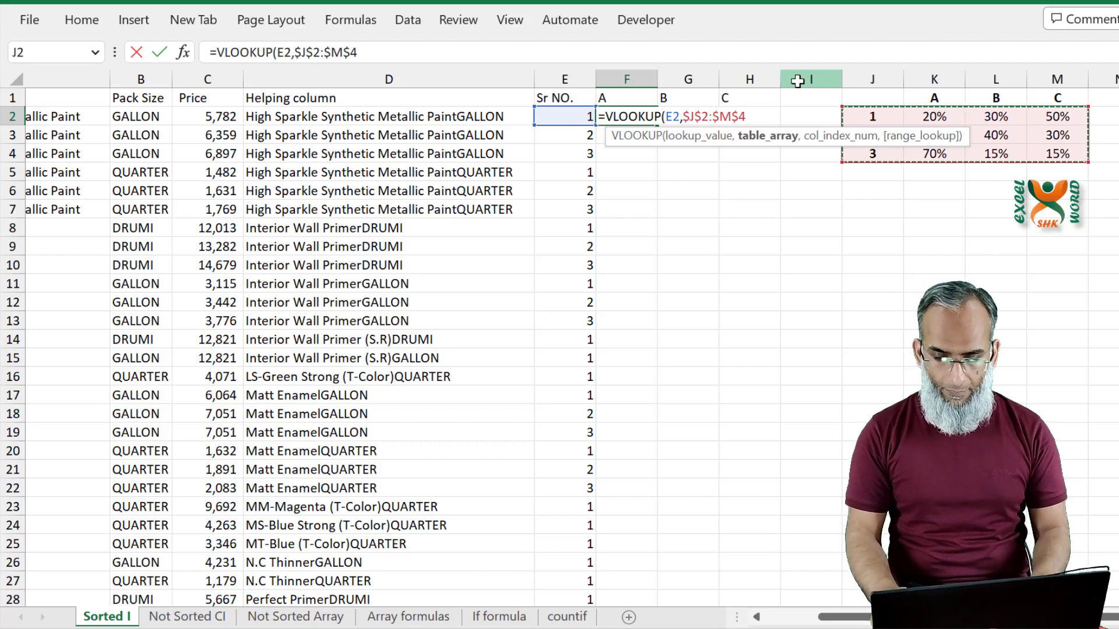
- Complete the VLOOKUP in F2 with column index 2 and exact match 0, =VLOOKUP(E2,$J$2:$M$4,2,0)
{"action": "type", "text": ","}
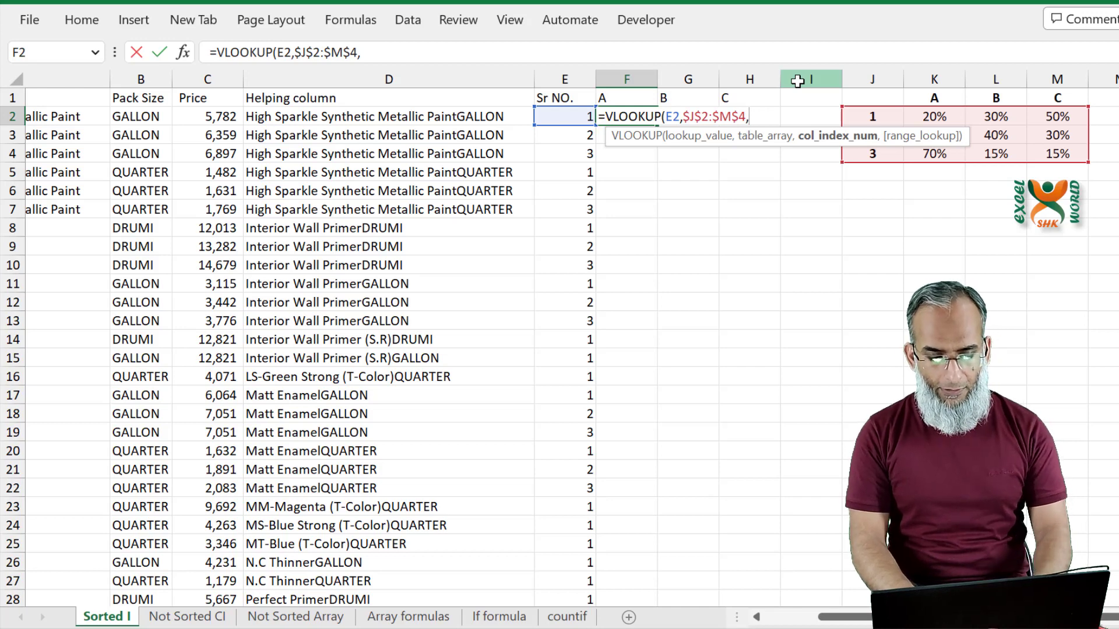
{"action": "type", "text": "2"}
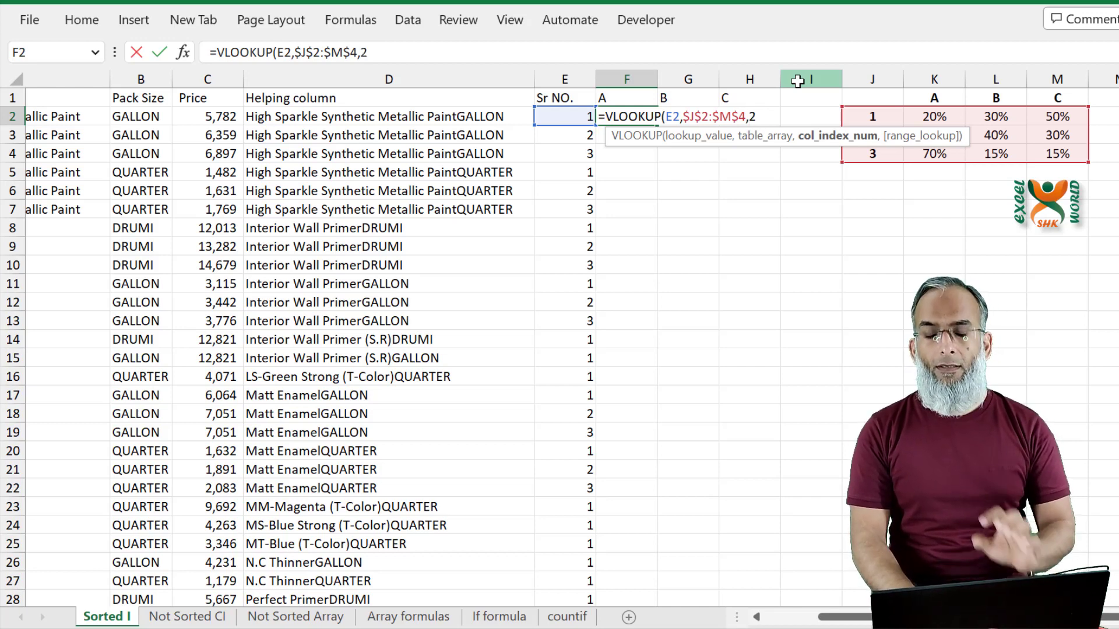
{"action": "type", "text": ",0)"}
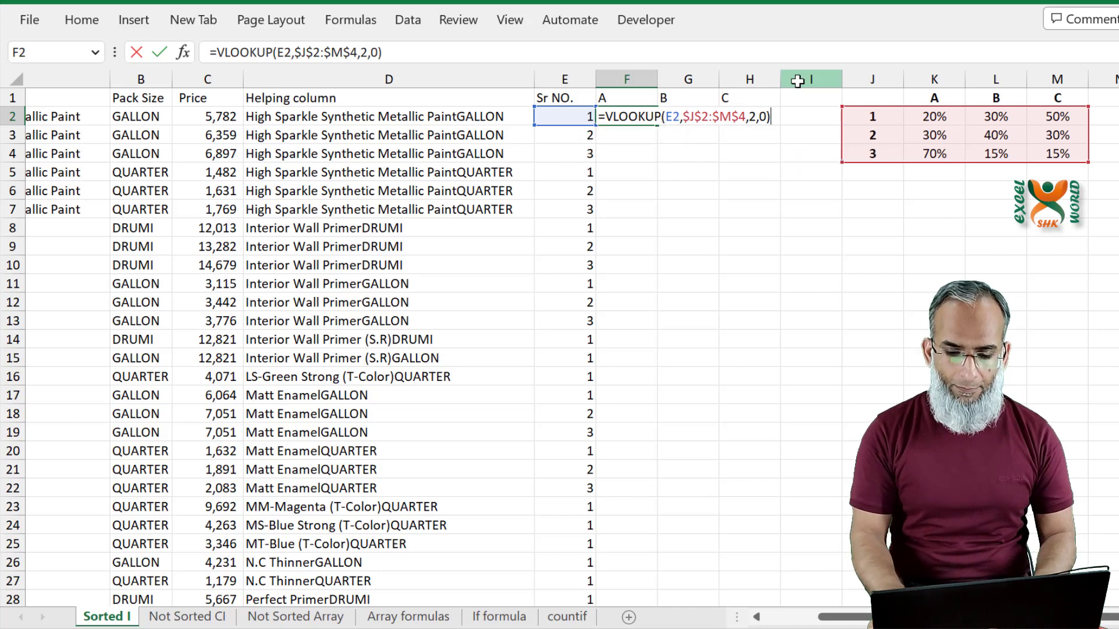
{"action": "key", "text": "Return"}
{"action": "key", "text": "Up"}
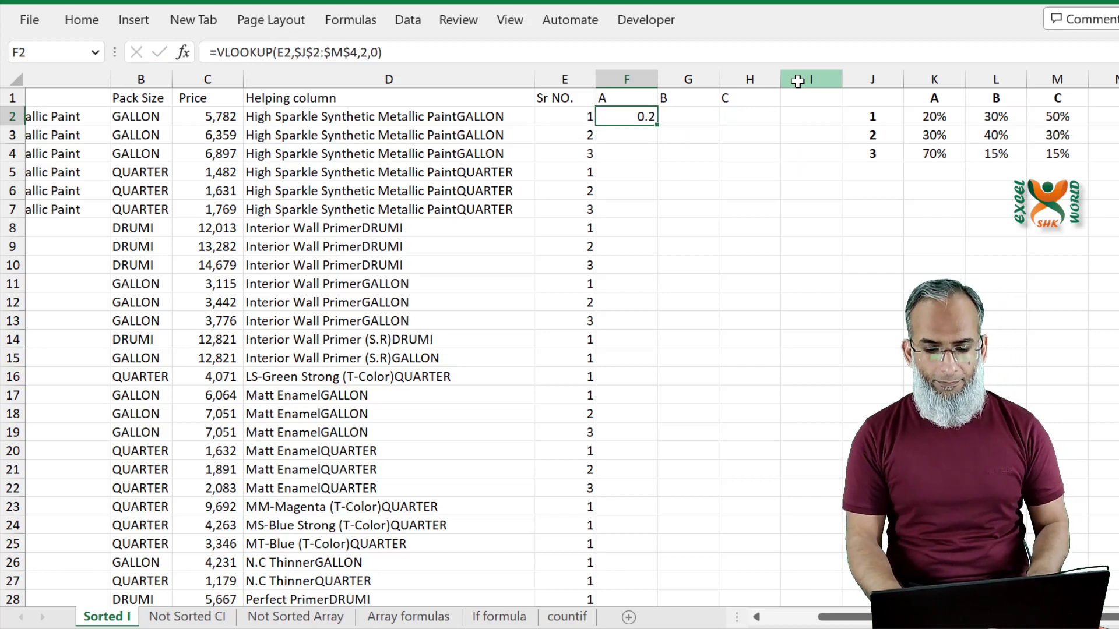
- Fix the lookup value's column in the F2 formula, making it =VLOOKUP($E2,$J$2:$M$4,2,0)
{"action": "key", "text": "F2"}
{"action": "key", "text": "Escape"}
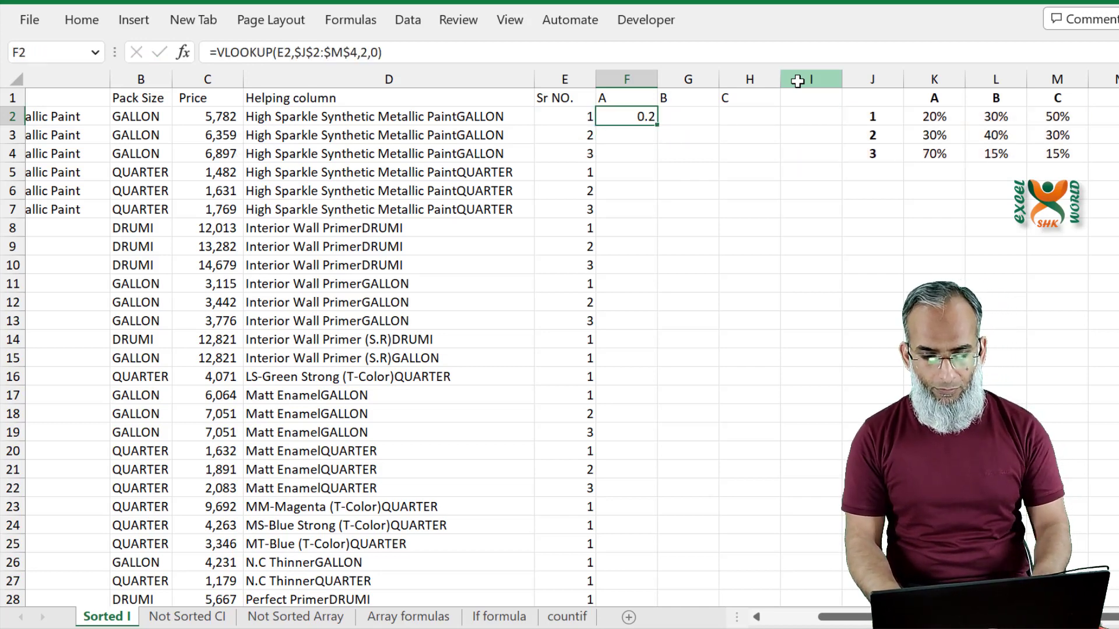
{"action": "key", "text": "F2"}
{"action": "key", "text": "Right"}
{"action": "key", "text": "Right"}
{"action": "key", "text": "Right"}
{"action": "key", "text": "Right"}
{"action": "key", "text": "Right"}
{"action": "key", "text": "Right"}
{"action": "key", "text": "Right"}
{"action": "key", "text": "Right"}
{"action": "key", "text": "Right"}
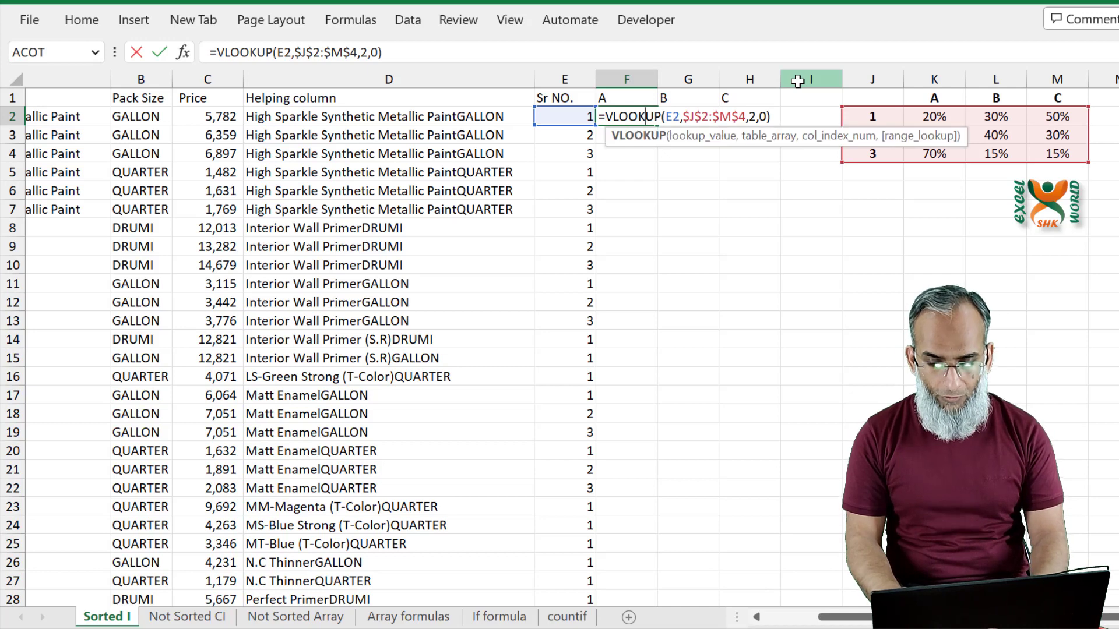
{"action": "key", "text": "F4"}
{"action": "key", "text": "F4"}
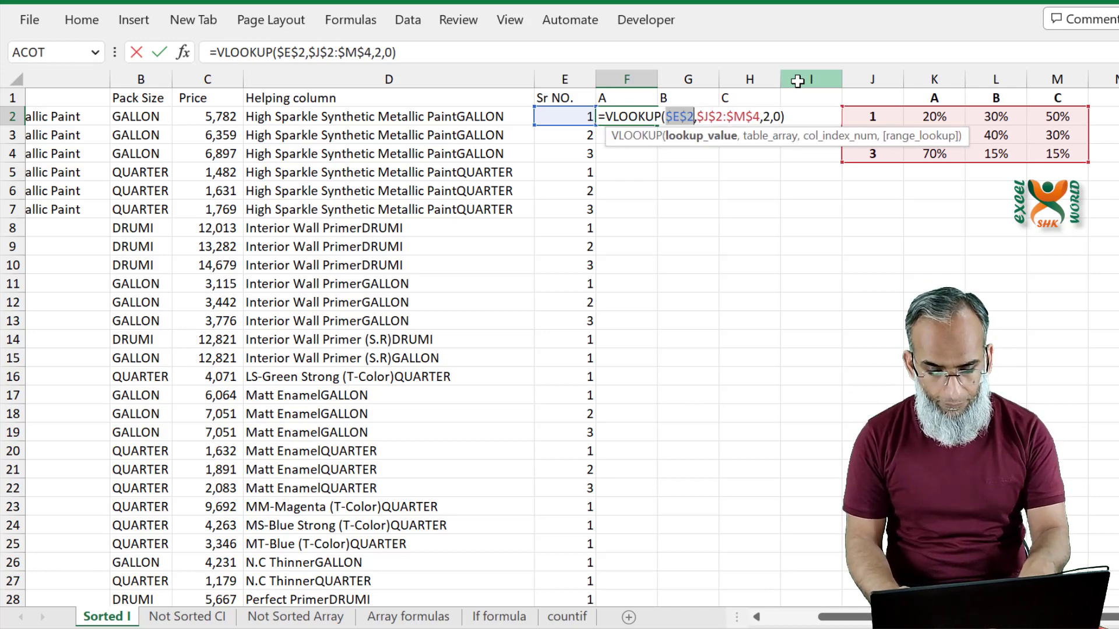
{"action": "key", "text": "F4"}
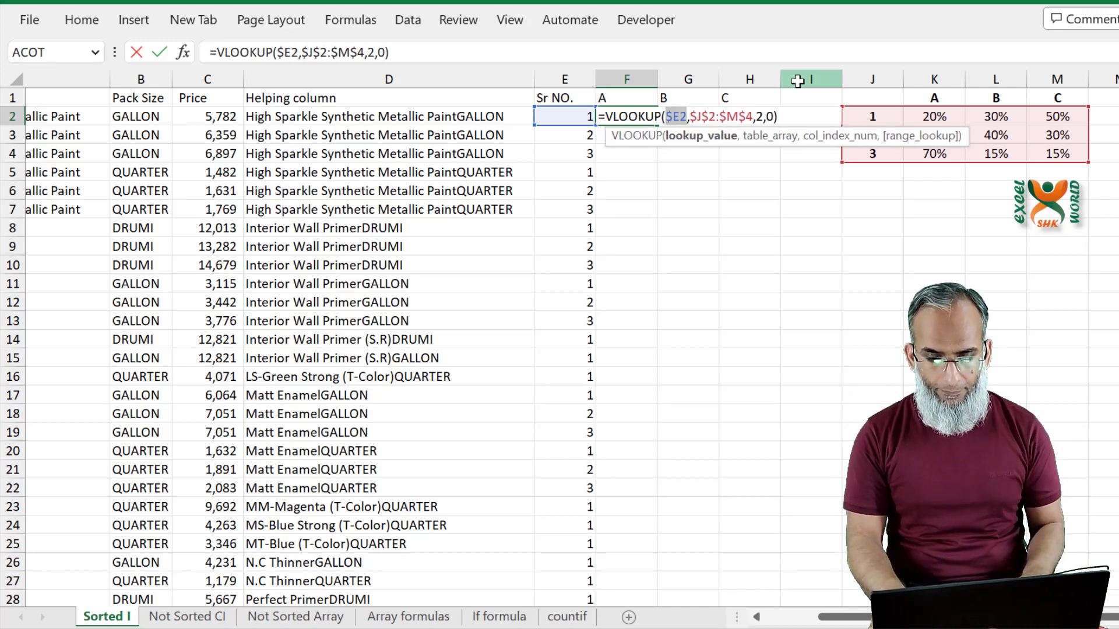
{"action": "key", "text": "Return"}
- Copy the VLOOKUP formula from F2 across to G2 and H2
{"action": "key", "text": "Up"}
{"action": "key", "text": "ctrl+c"}
{"action": "key", "text": "shift+Right"}
{"action": "key", "text": "shift+Right"}
{"action": "key", "text": "ctrl+v"}
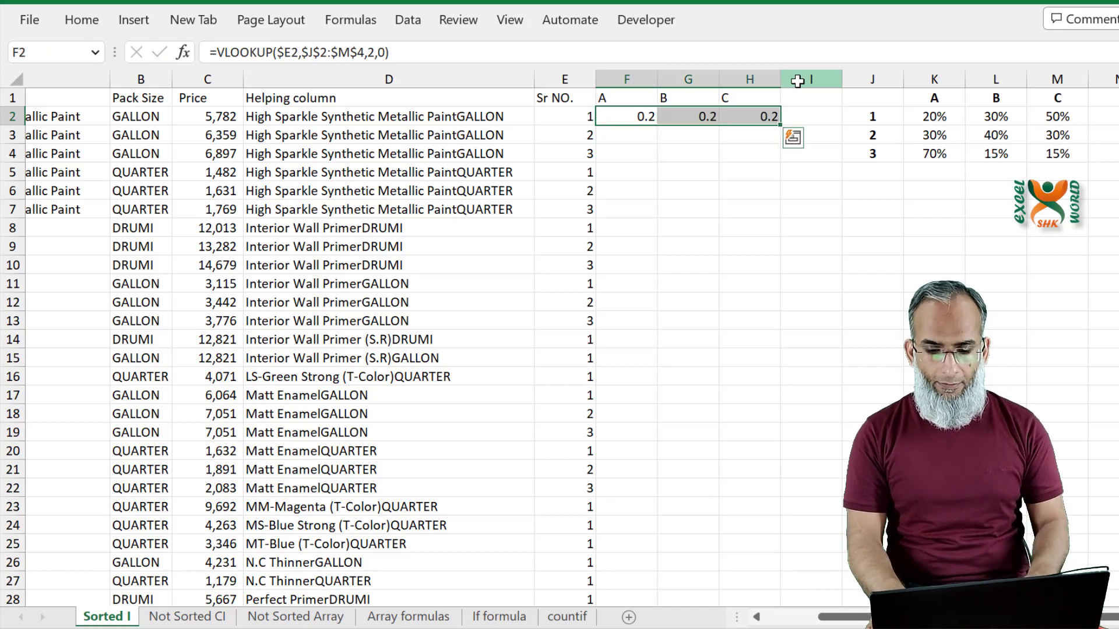
- Set the VLOOKUP column index in G2 to 3 so it returns the B percentage
{"action": "key", "text": "Right"}
{"action": "key", "text": "F2"}
{"action": "key", "text": "Left"}
{"action": "key", "text": "Left"}
{"action": "key", "text": "Left"}
{"action": "key", "text": "BackSpace"}
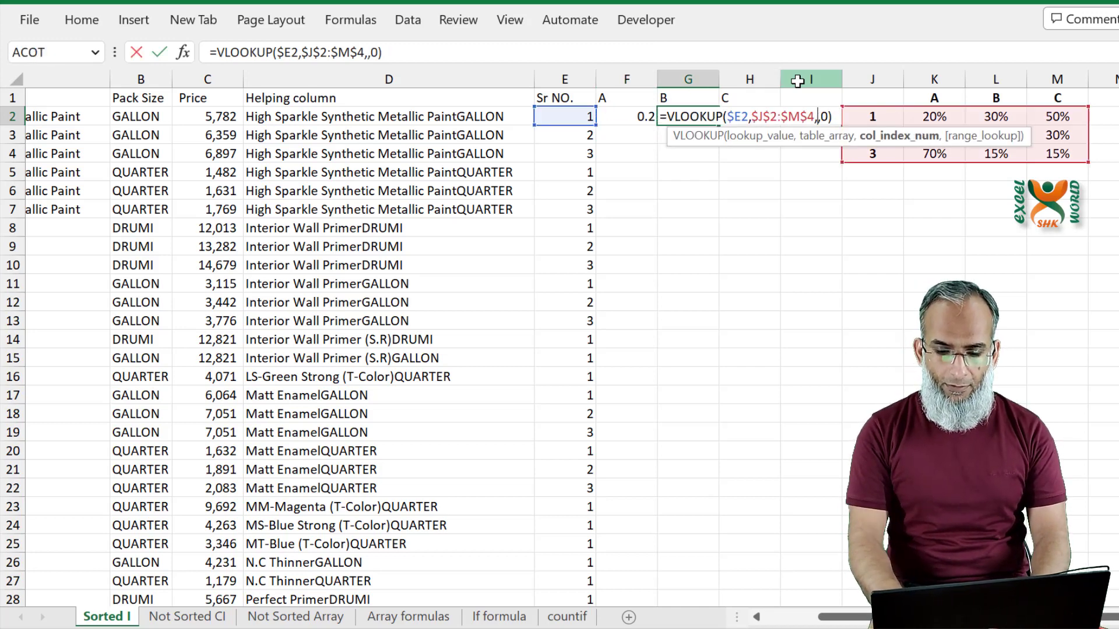
{"action": "type", "text": "3"}
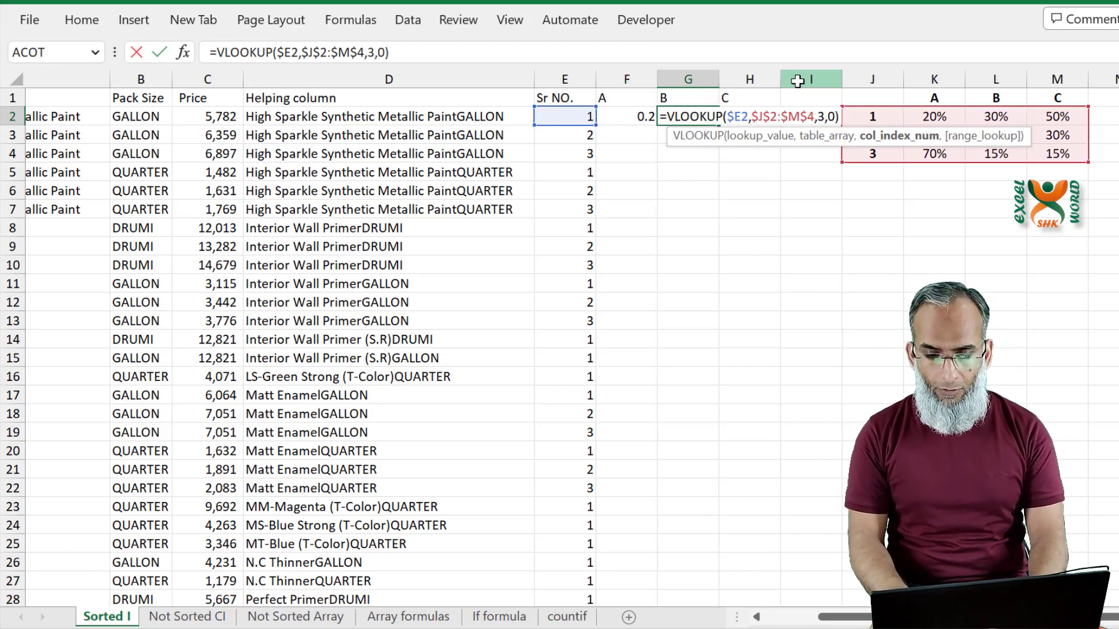
{"action": "key", "text": "Return"}
- Set the VLOOKUP column index in H2 to 4 so it returns the C percentage
{"action": "key", "text": "Up"}
{"action": "key", "text": "Right"}
{"action": "key", "text": "F2"}
{"action": "key", "text": "Left"}
{"action": "key", "text": "Left"}
{"action": "key", "text": "Left"}
{"action": "key", "text": "Left"}
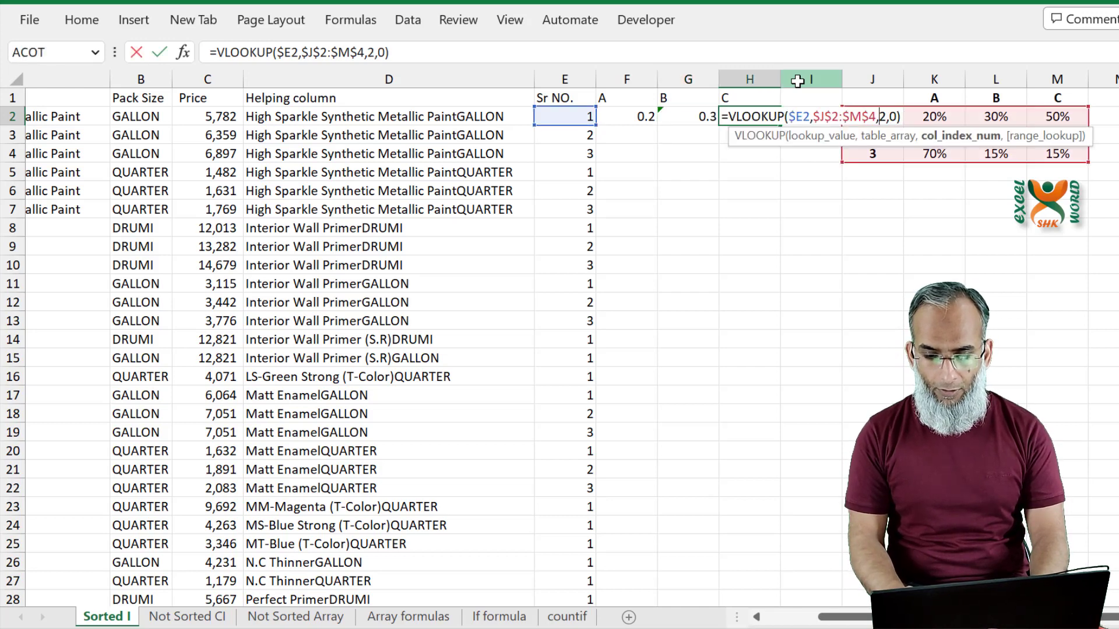
{"action": "key", "text": "Right"}
{"action": "key", "text": "BackSpace"}
{"action": "type", "text": "4"}
{"action": "key", "text": "Return"}
- Fill the three VLOOKUP formulas in F2:H2 down to the end of the data
{"action": "key", "text": "Up"}
{"action": "key", "text": "Left"}
{"action": "key", "text": "Left"}
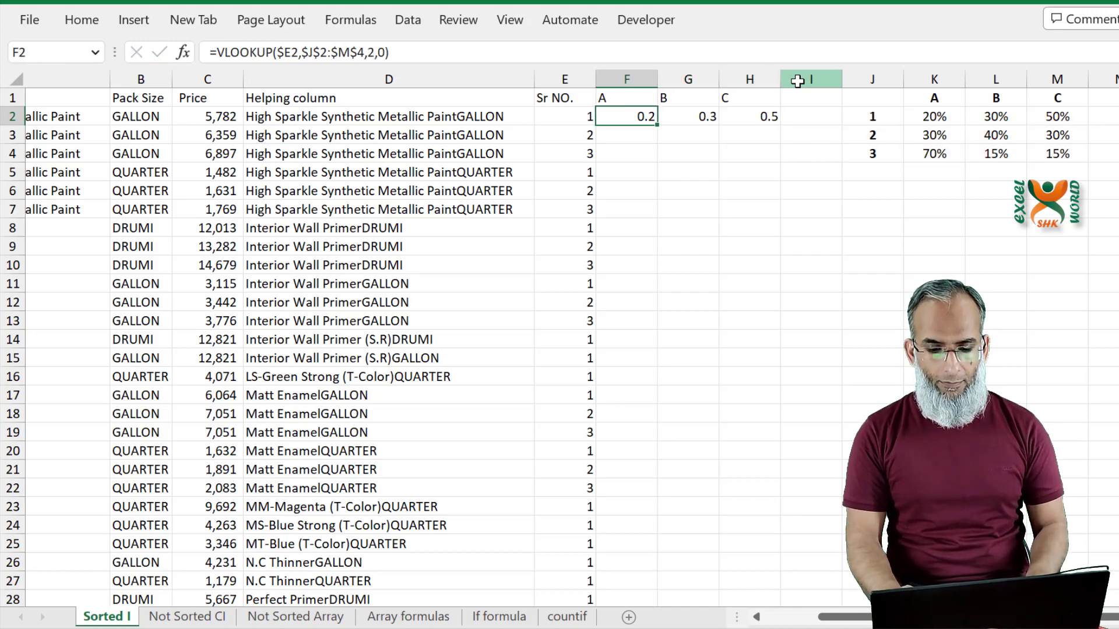
{"action": "key", "text": "shift+Right"}
{"action": "key", "text": "shift+Right"}
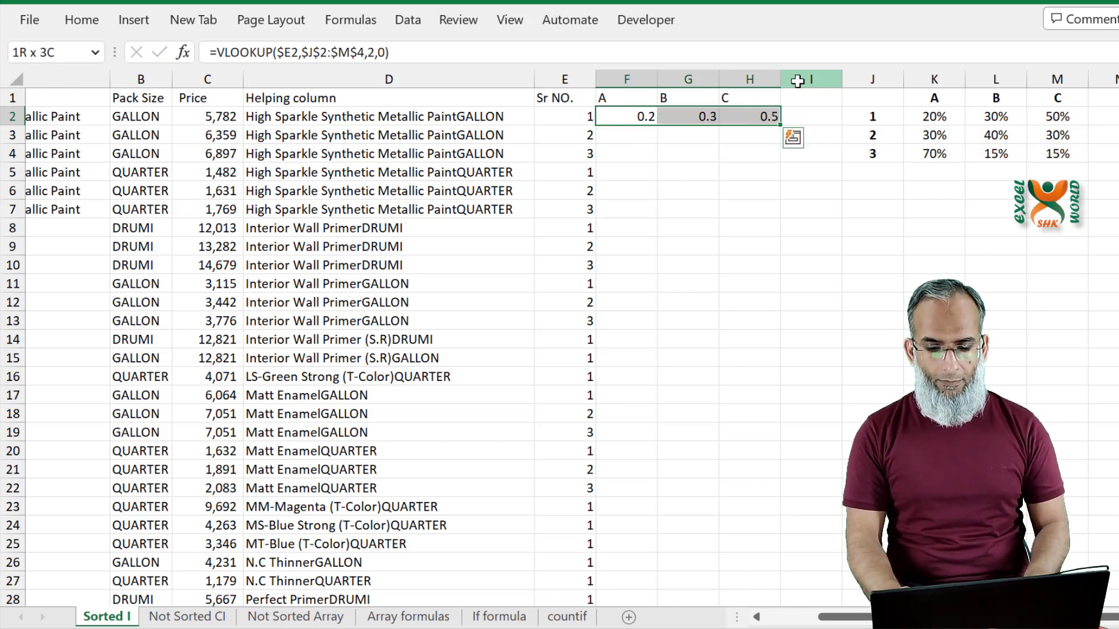
{"action": "left_click", "coordinate": [792, 137]}
{"action": "left_click", "coordinate": [792, 138]}
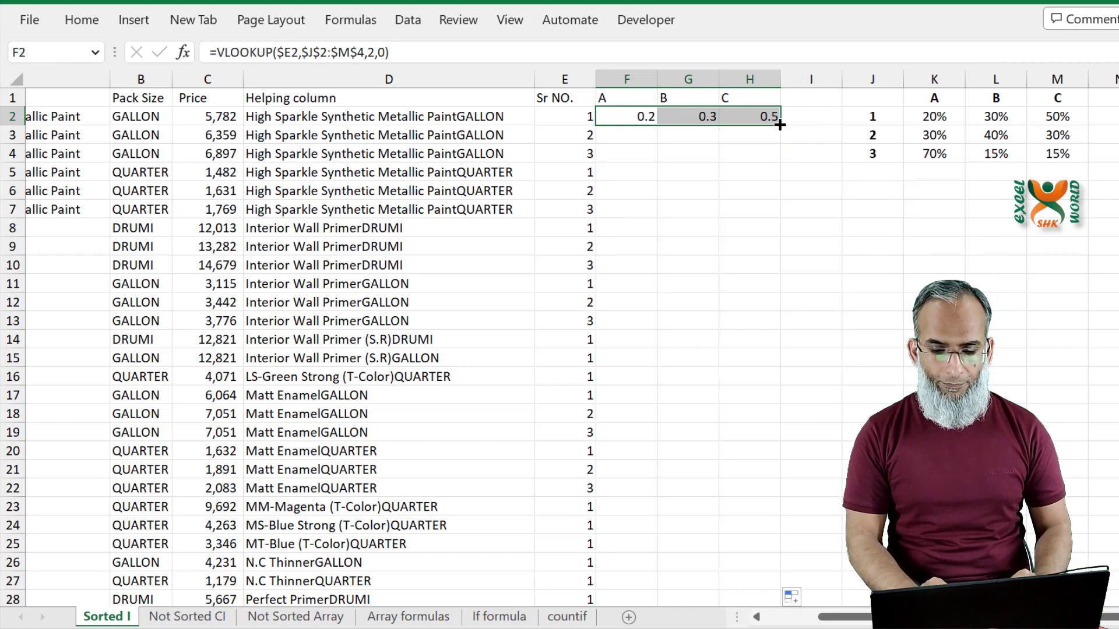
{"action": "double_click", "coordinate": [780, 125]}
- Format columns F, G and H as percentages
{"action": "left_click_drag", "start_coordinate": [647, 79], "coordinate": [763, 79]}
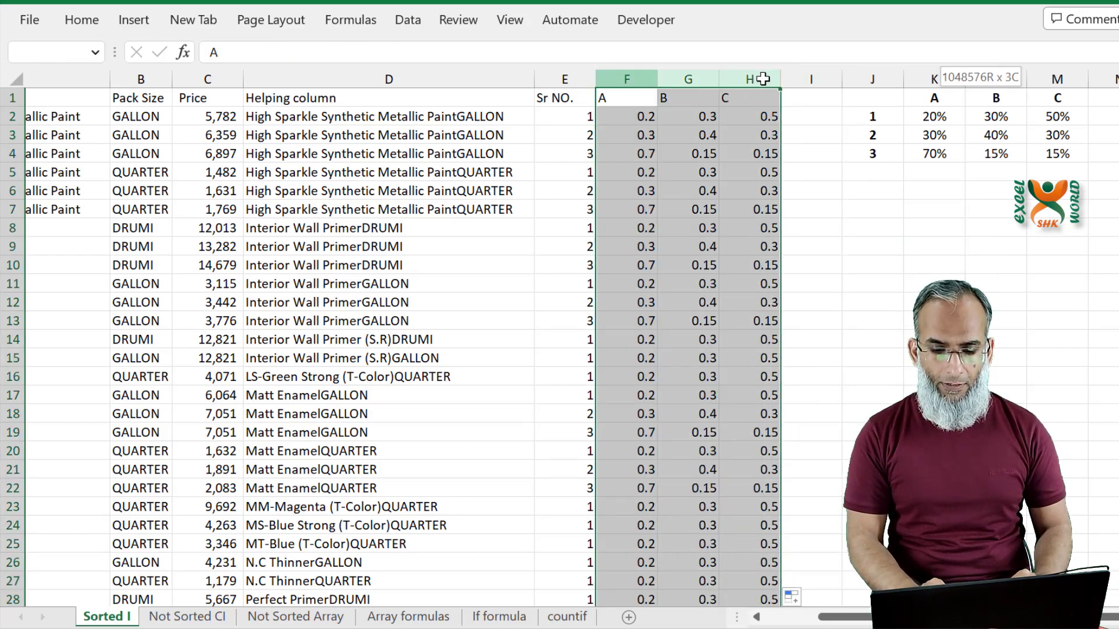
{"action": "key", "text": "ctrl+shift+5"}
{"action": "left_click", "coordinate": [688, 134]}
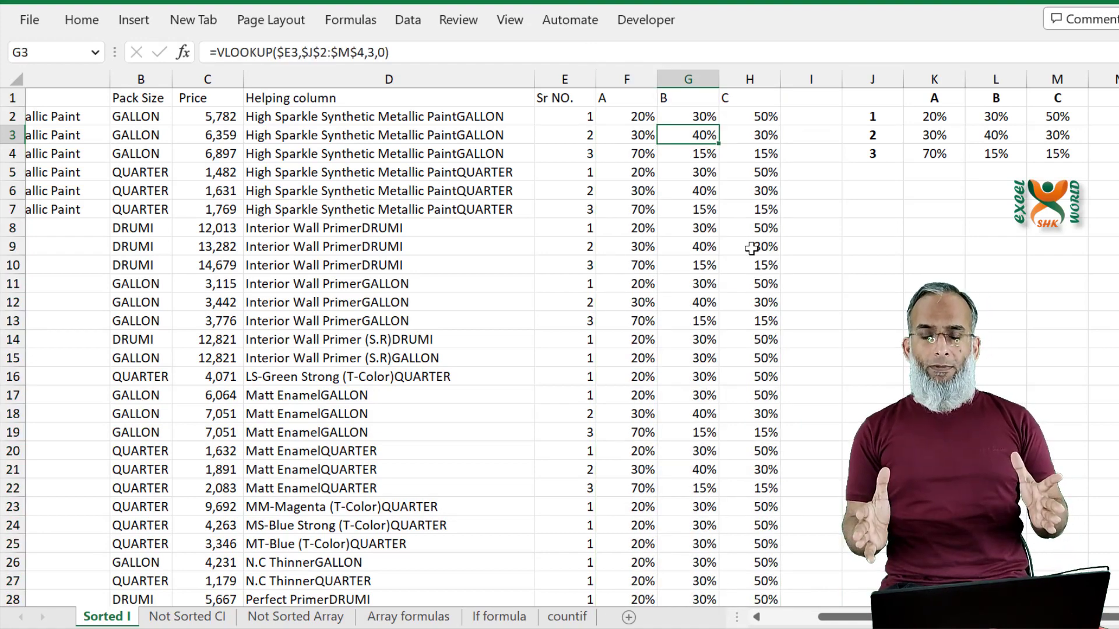
- On the Not Sorted Array sheet, start a FILTER formula in E2 with E1:E1 as the array
{"action": "key", "text": "ctrl+Page_Down"}
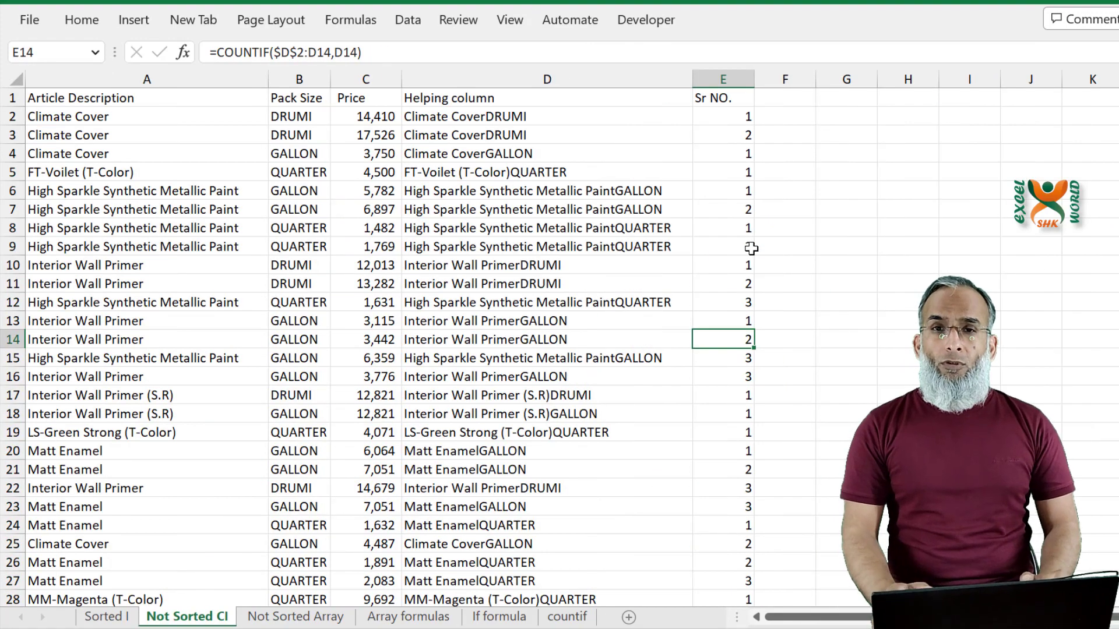
{"action": "key", "text": "ctrl+Page_Down"}
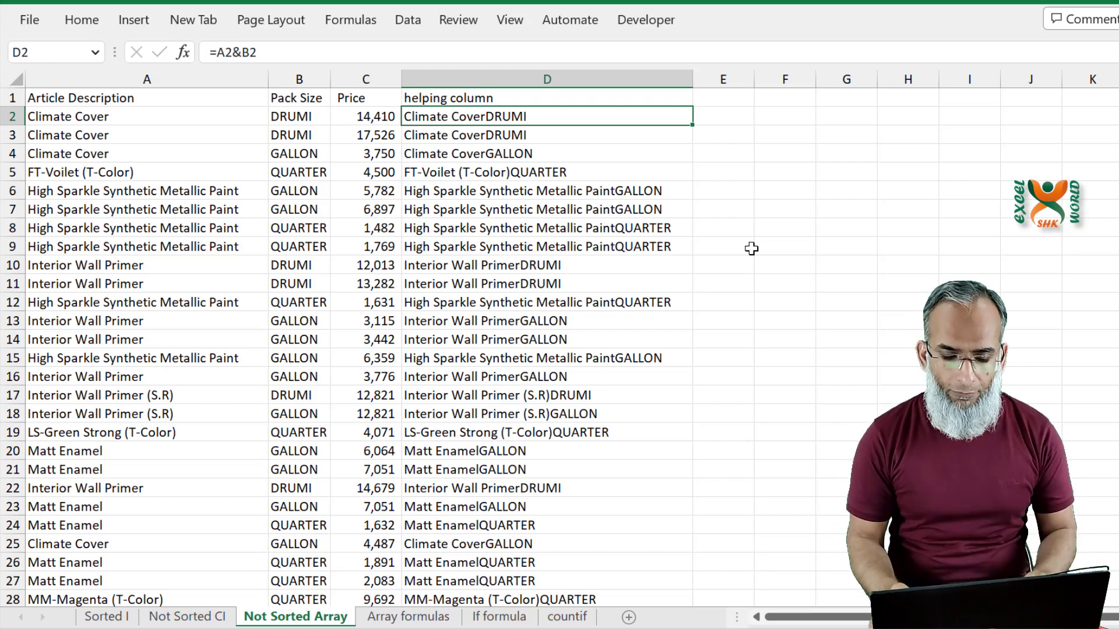
{"action": "key", "text": "Right"}
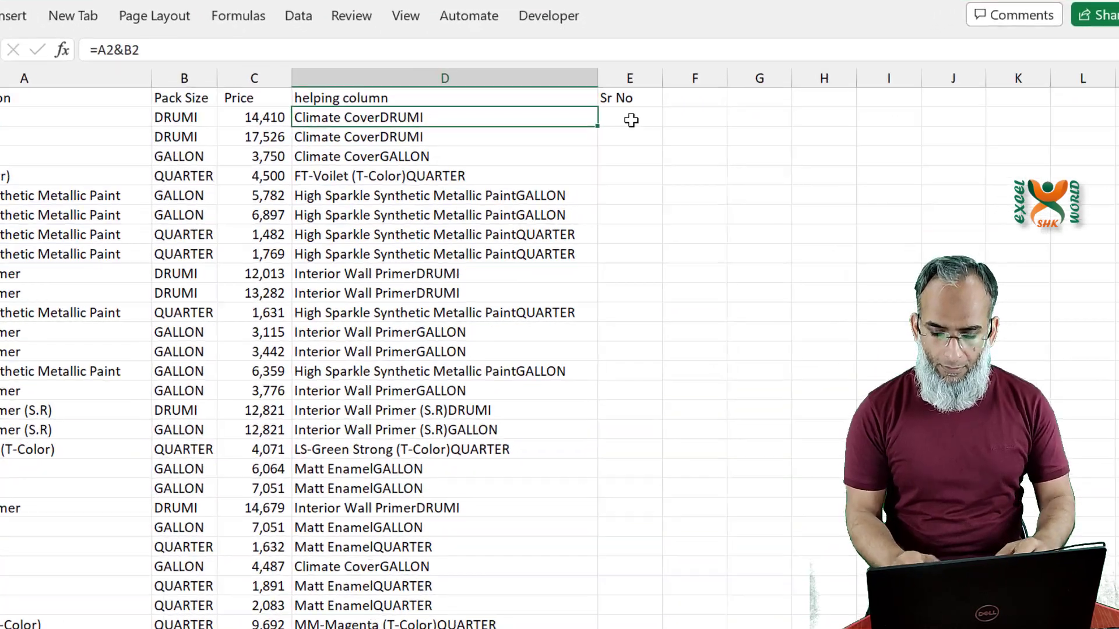
{"action": "left_click", "coordinate": [658, 145]}
{"action": "type", "text": "="}
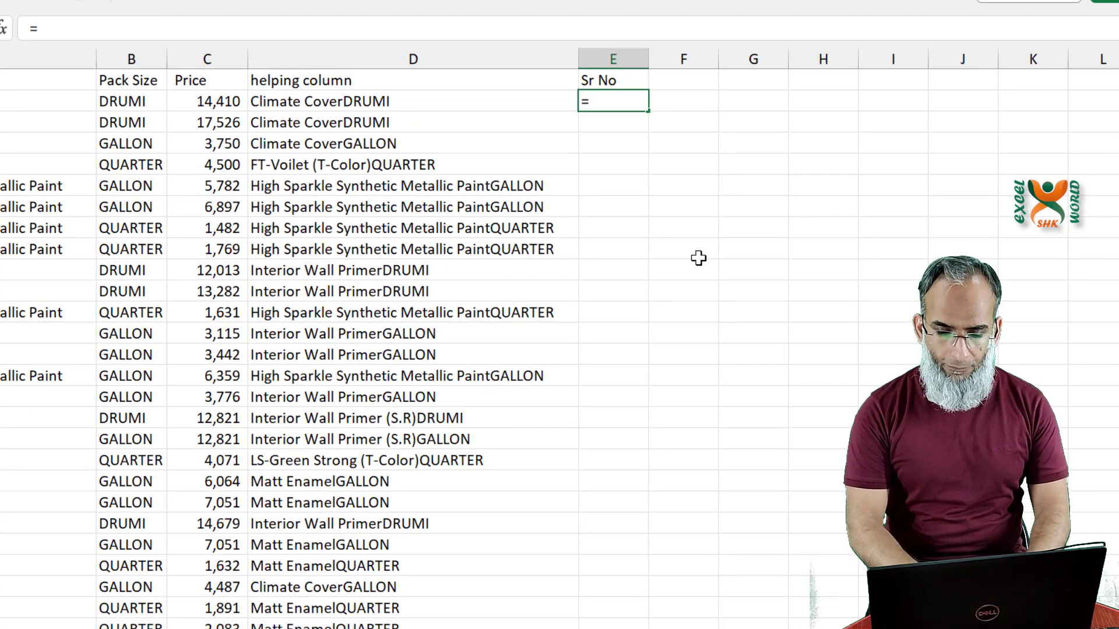
{"action": "type", "text": "fil"}
{"action": "key", "text": "Tab"}
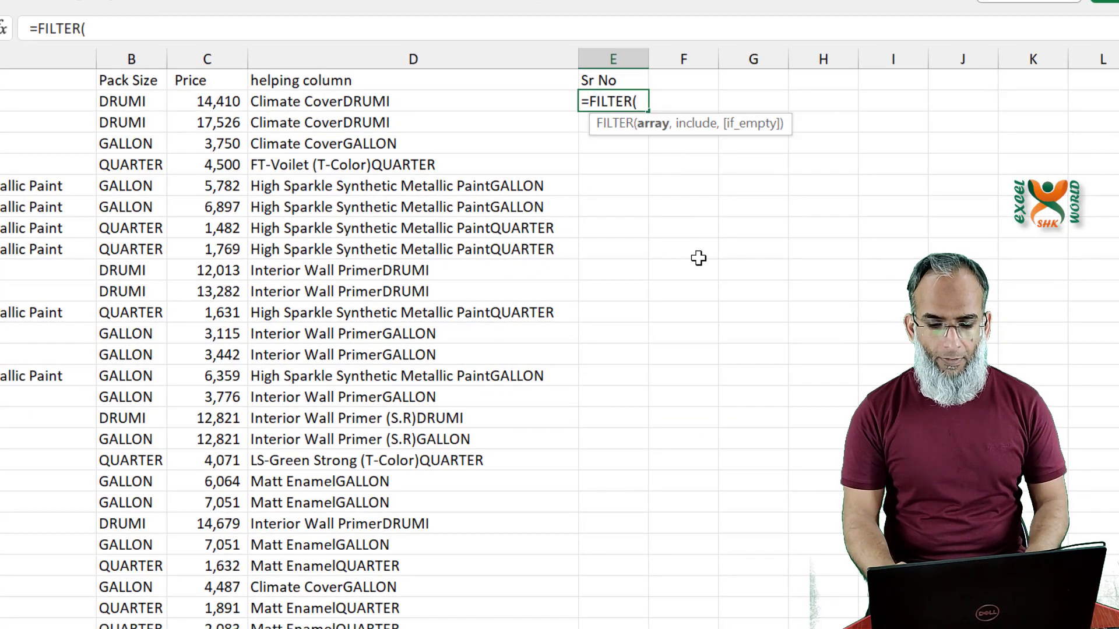
{"action": "key", "text": "Up"}
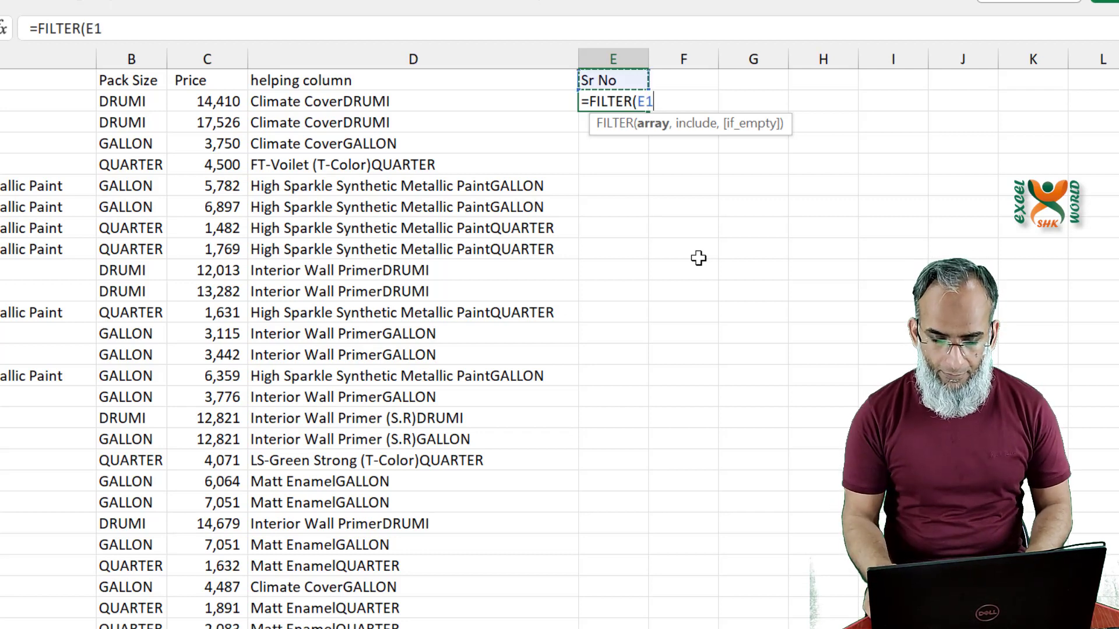
{"action": "type", "text": ":E1"}
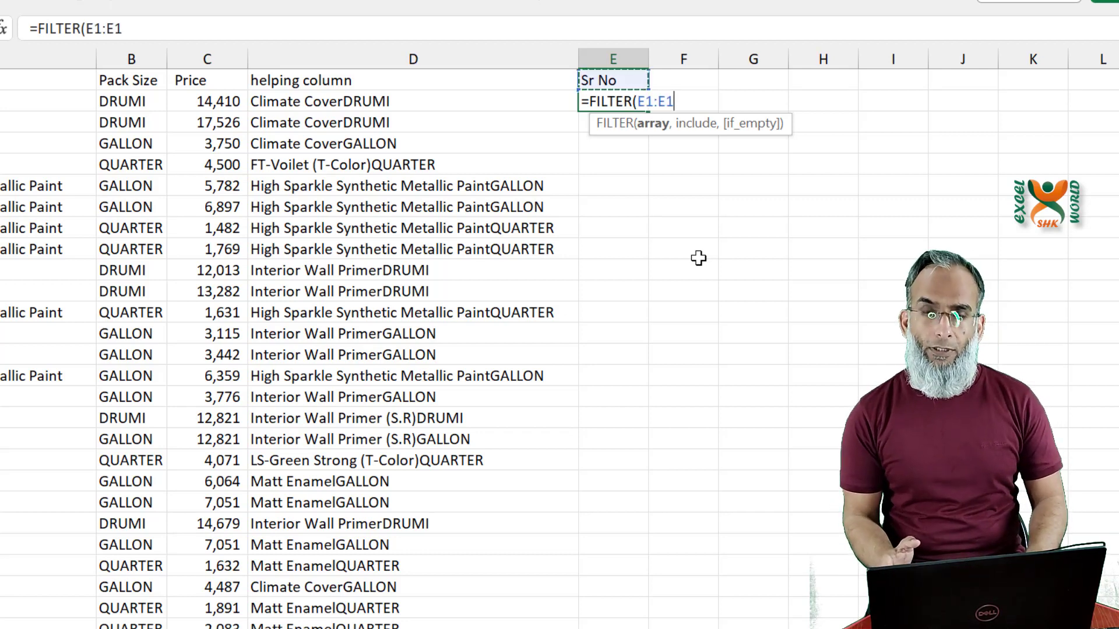
{"action": "type", "text": ","}
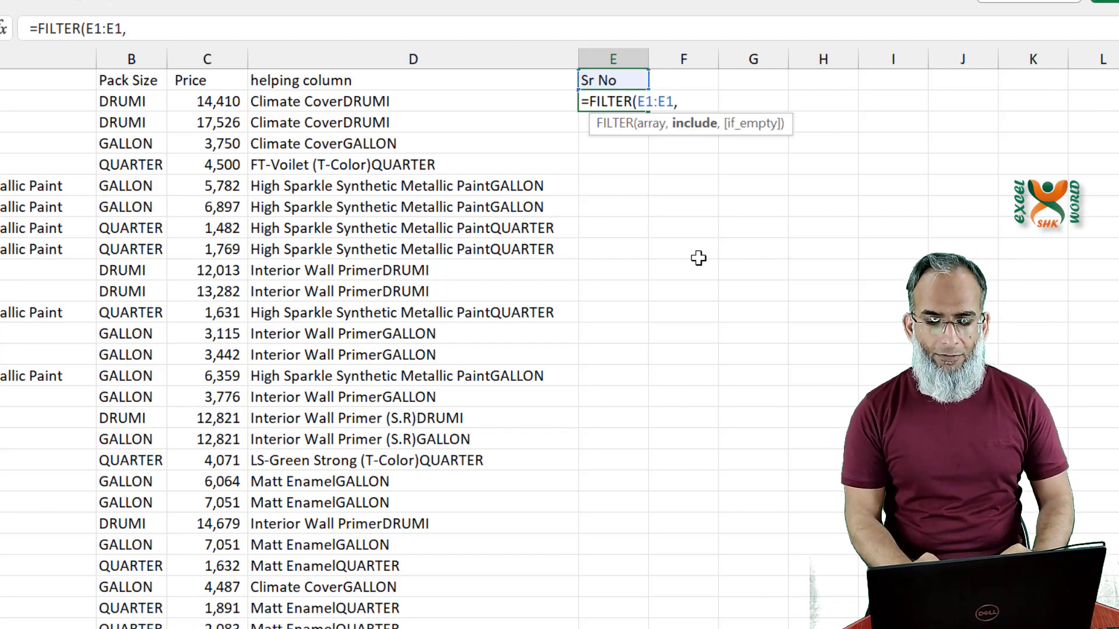
- Complete the FILTER in E2 with the include condition D1:D1=D2 and add 1, giving =FILTER(E1:E1,D1:D1=D2)+1
{"action": "left_click", "coordinate": [416, 84]}
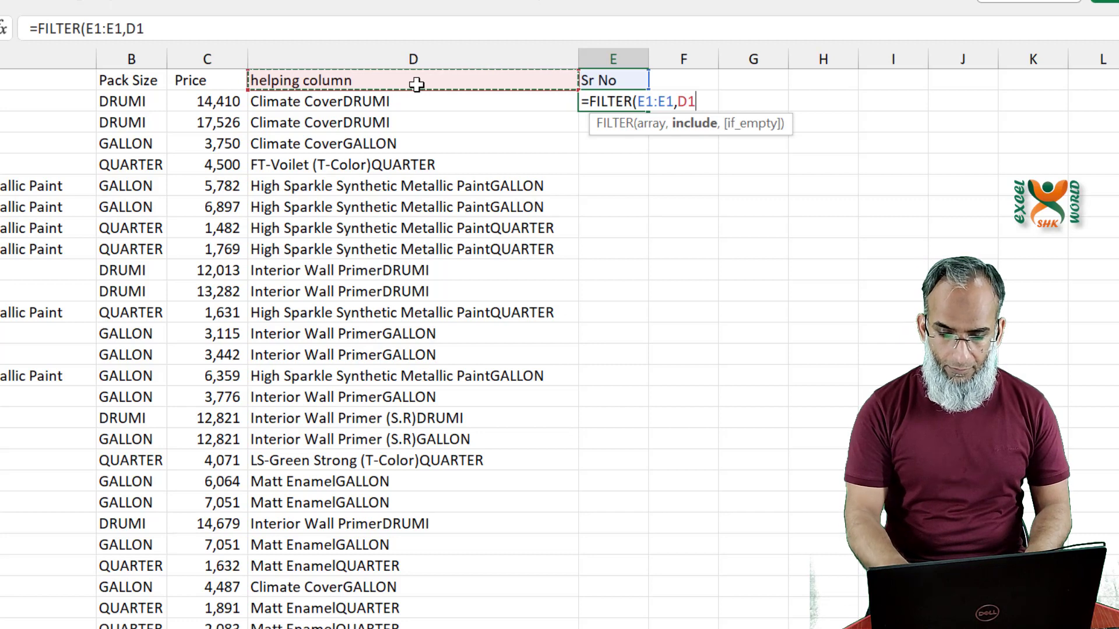
{"action": "type", "text": ":D1"}
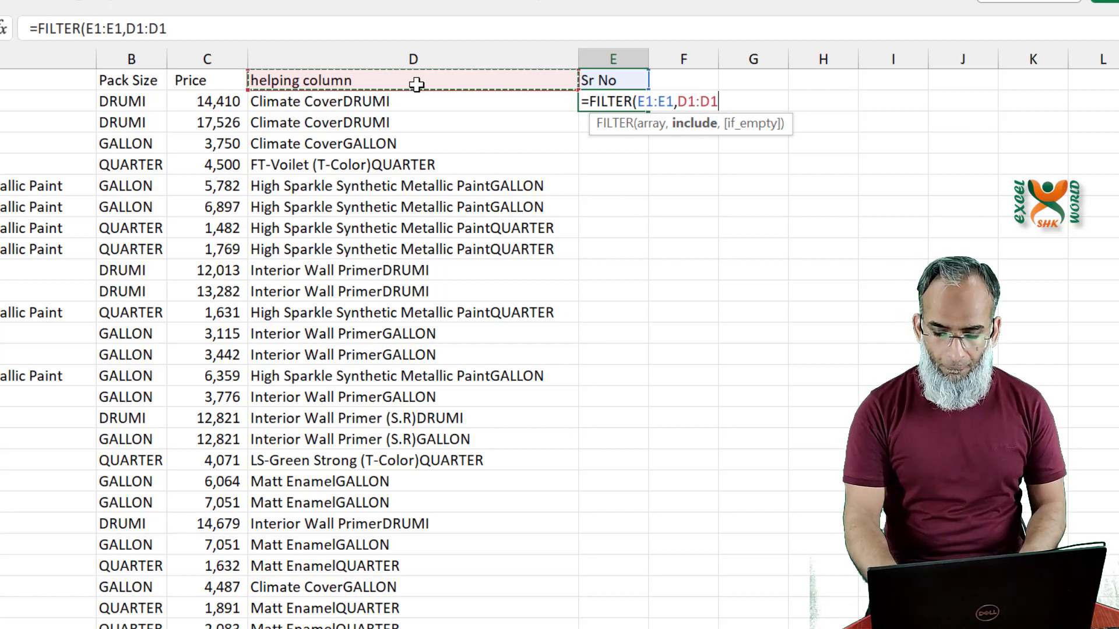
{"action": "type", "text": "="}
{"action": "left_click", "coordinate": [365, 108]}
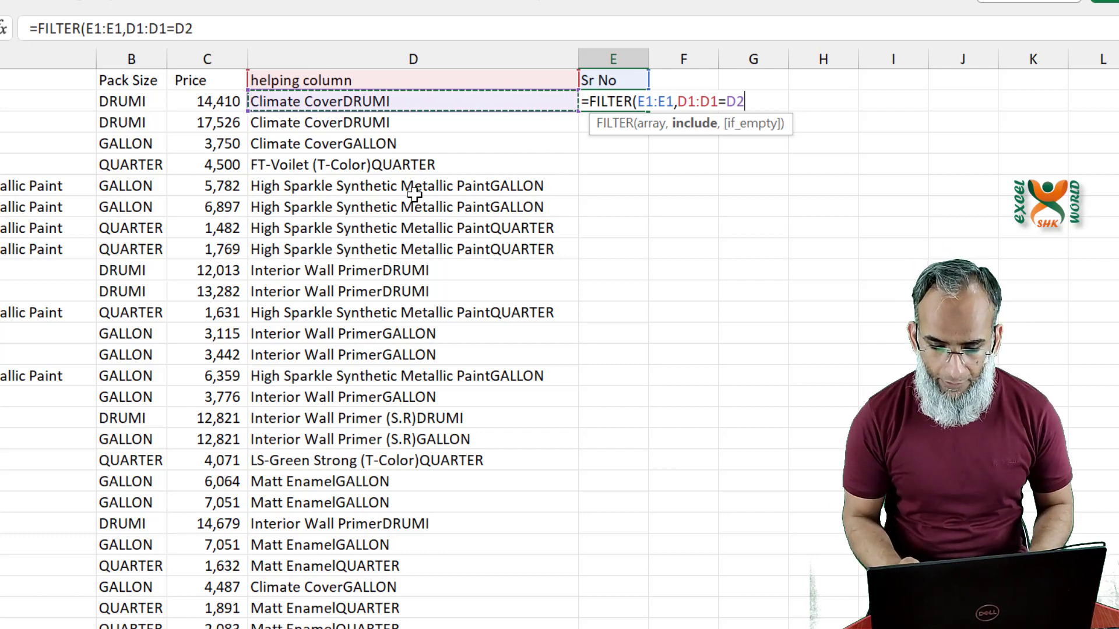
{"action": "type", "text": ")"}
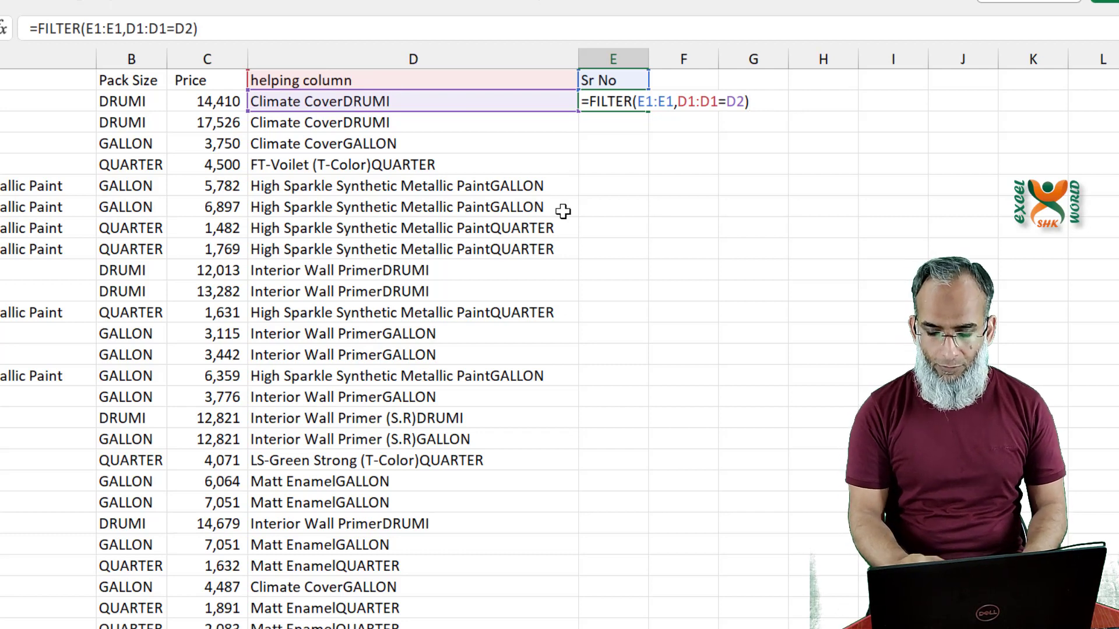
{"action": "type", "text": "+1"}
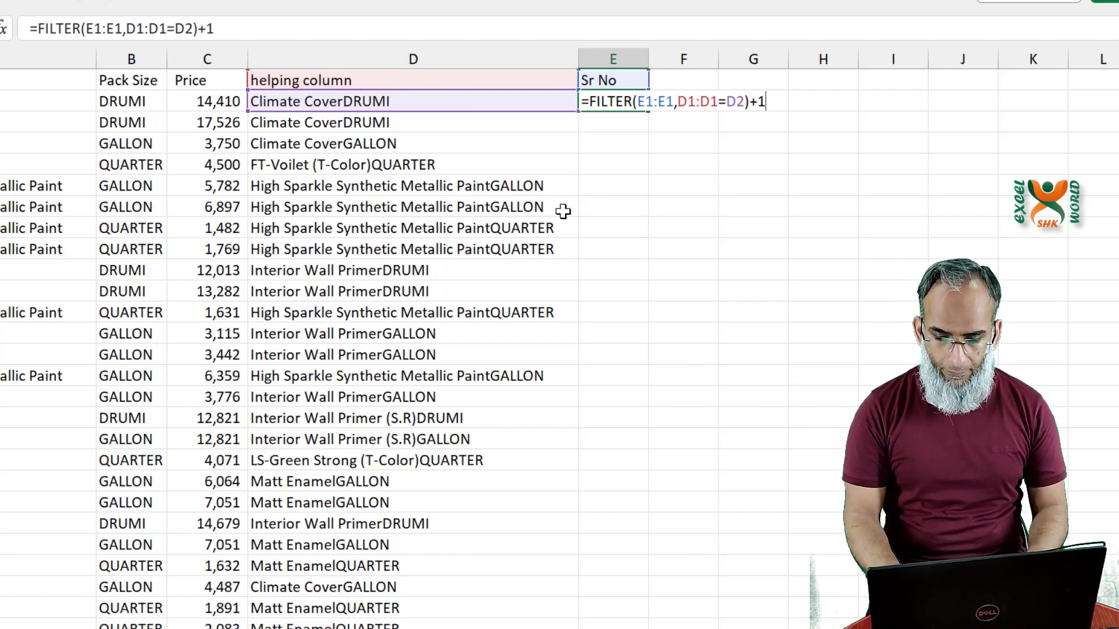
{"action": "key", "text": "Return"}
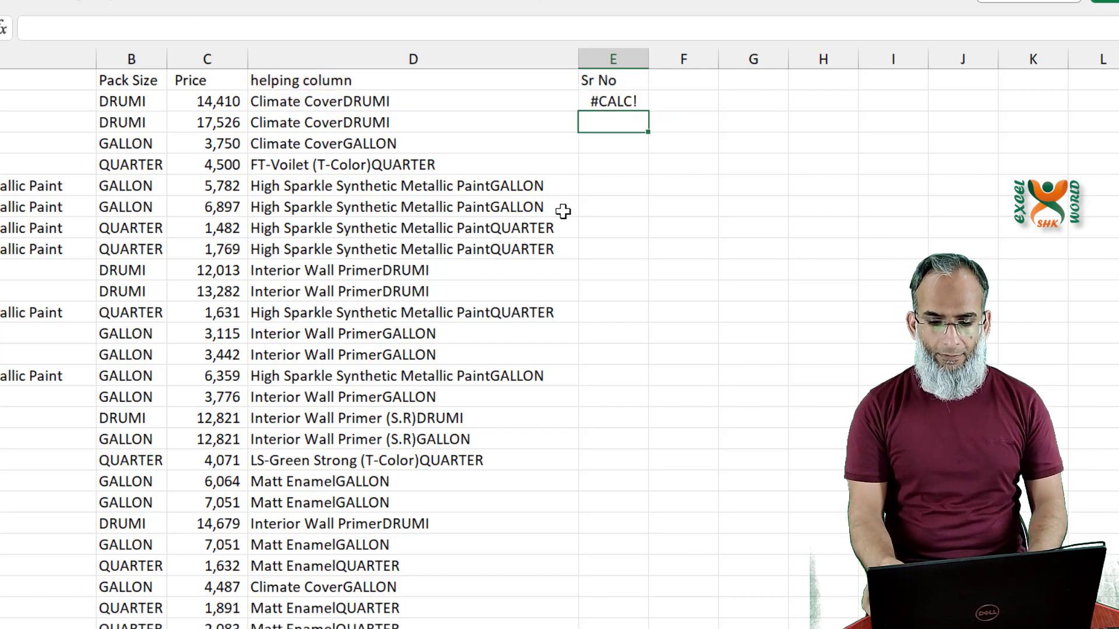
- Wrap the E2 formula in IFERROR with 1 as the fallback, =IFERROR(FILTER(E1:E1,D1:D1=D2)+1,1)
{"action": "key", "text": "Up"}
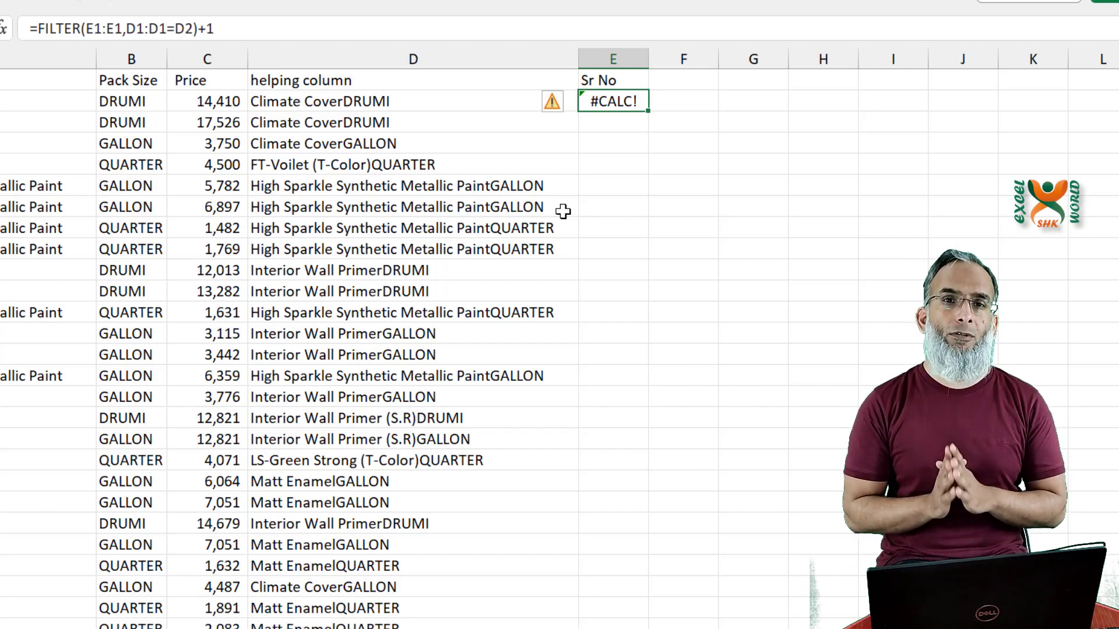
{"action": "key", "text": "F2"}
{"action": "key", "text": "Home"}
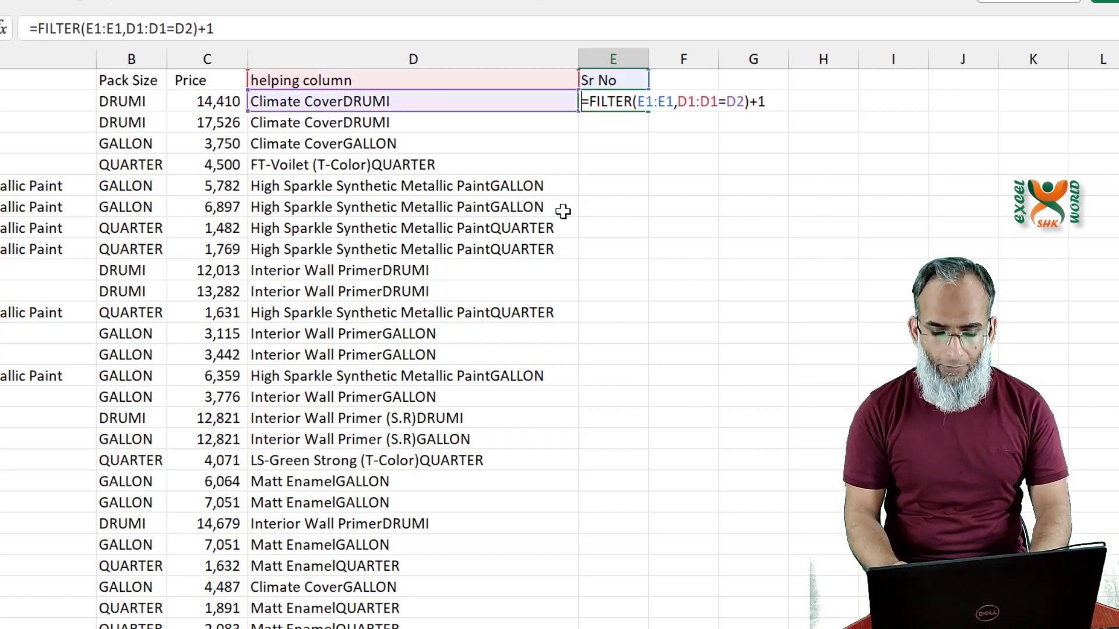
{"action": "key", "text": "Right"}
{"action": "type", "text": "if"}
{"action": "key", "text": "Tab"}
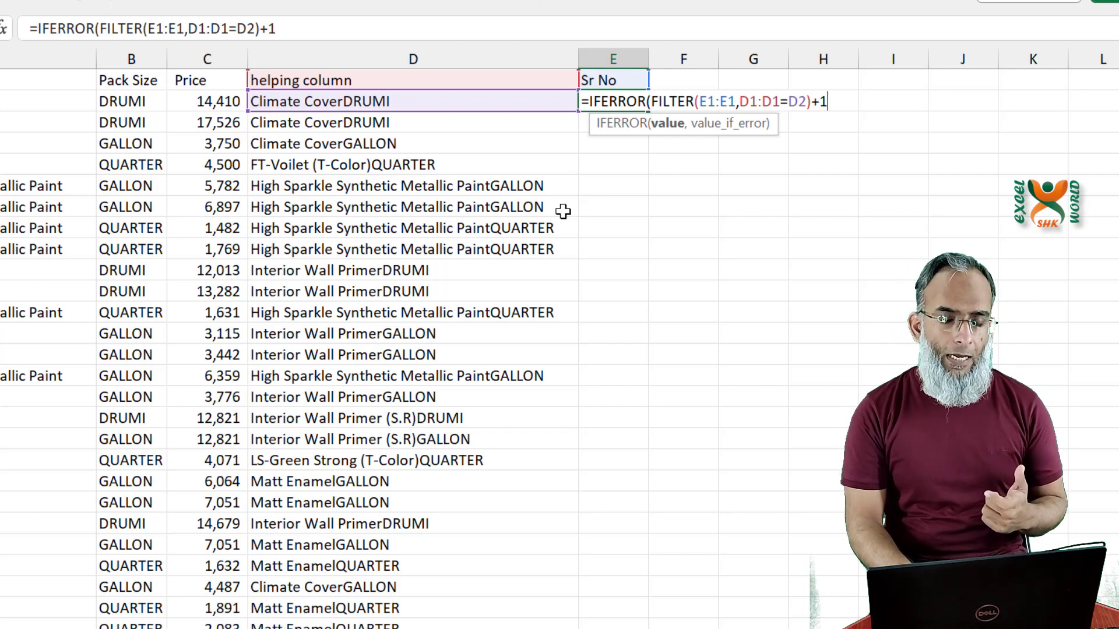
{"action": "type", "text": ",1"}
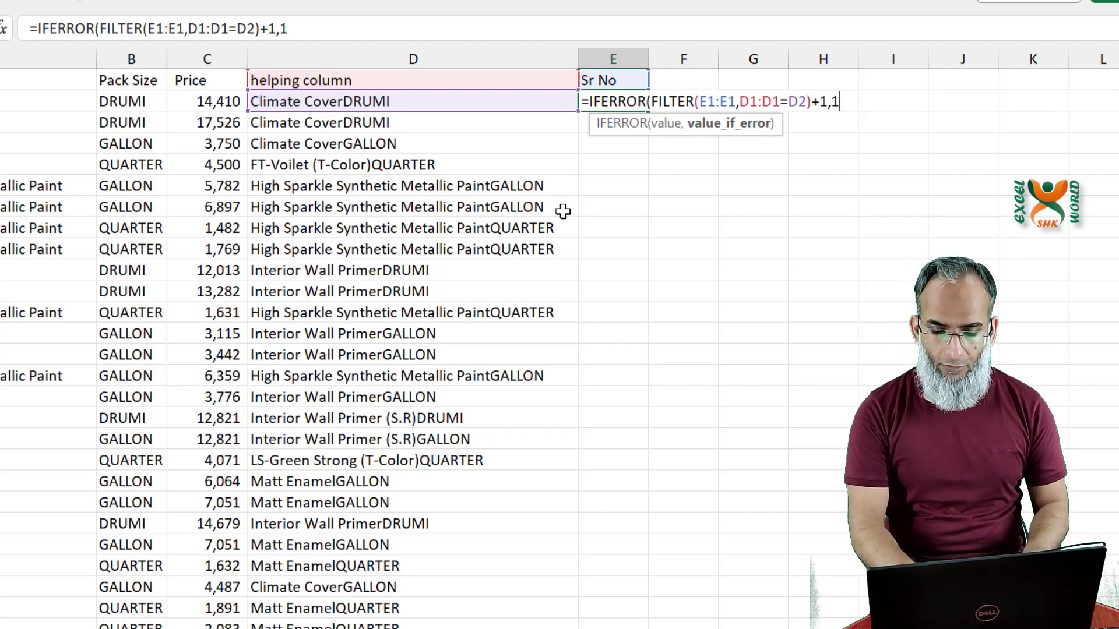
{"action": "type", "text": ")"}
{"action": "key", "text": "Return"}
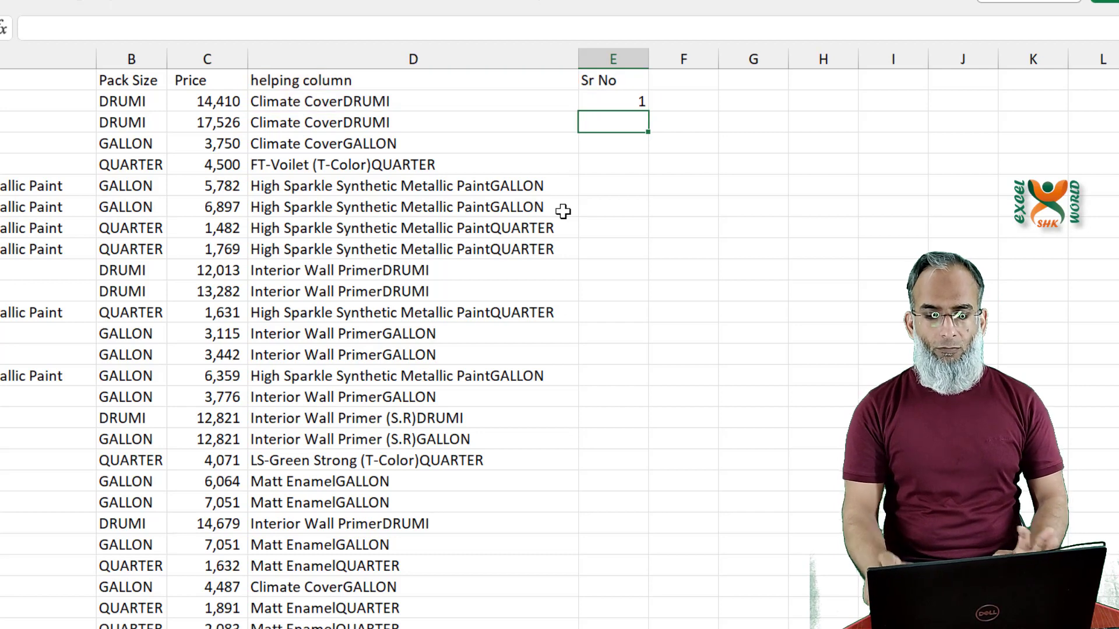
- Fill the IFERROR formula from E2 down through E20 in the Sr No column
{"action": "key", "text": "Up"}
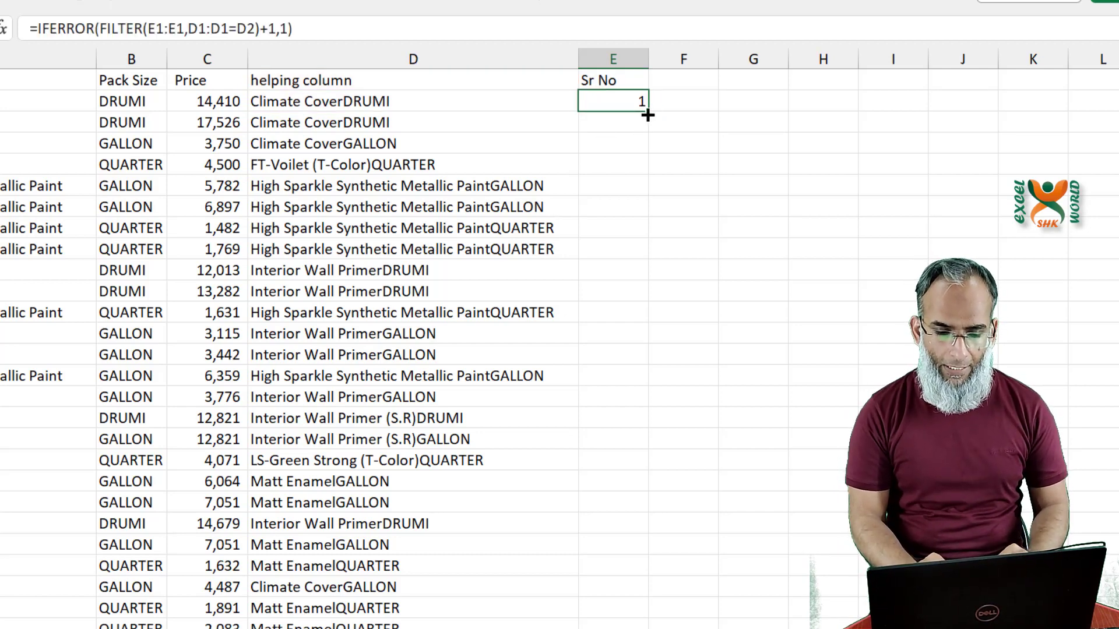
{"action": "left_click_drag", "start_coordinate": [648, 110], "coordinate": [657, 494]}
{"action": "left_click", "coordinate": [631, 483]}
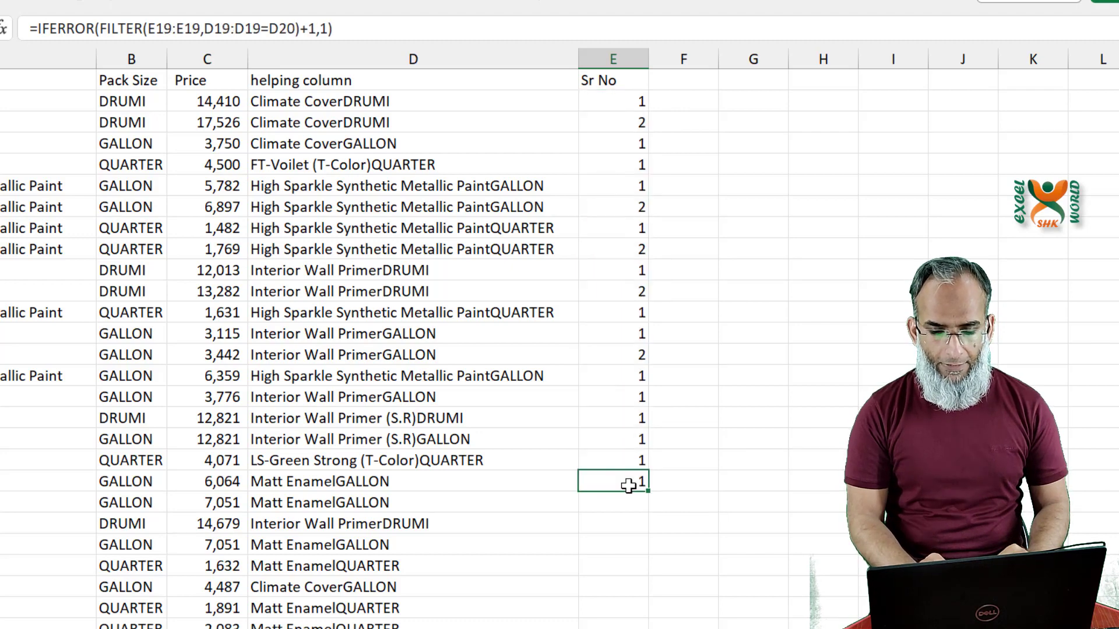
{"action": "scroll", "coordinate": [629, 484], "scroll_direction": "down", "scroll_amount": 2}
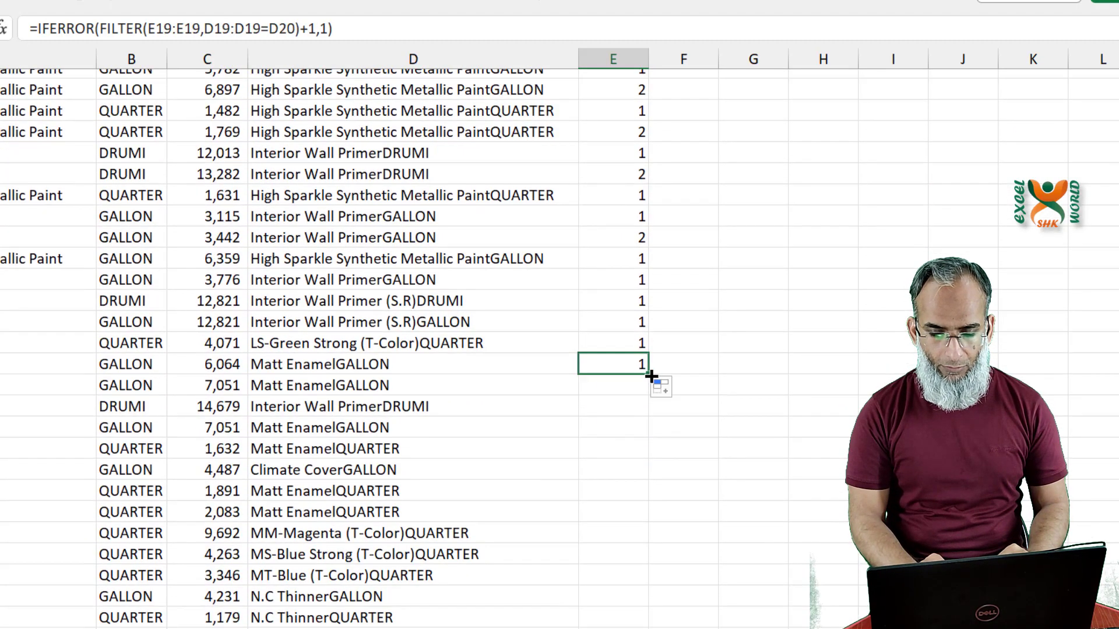
- Extend the IFERROR formula in the Sr No column from E20 down through E31
{"action": "left_click_drag", "start_coordinate": [648, 470], "coordinate": [653, 605]}
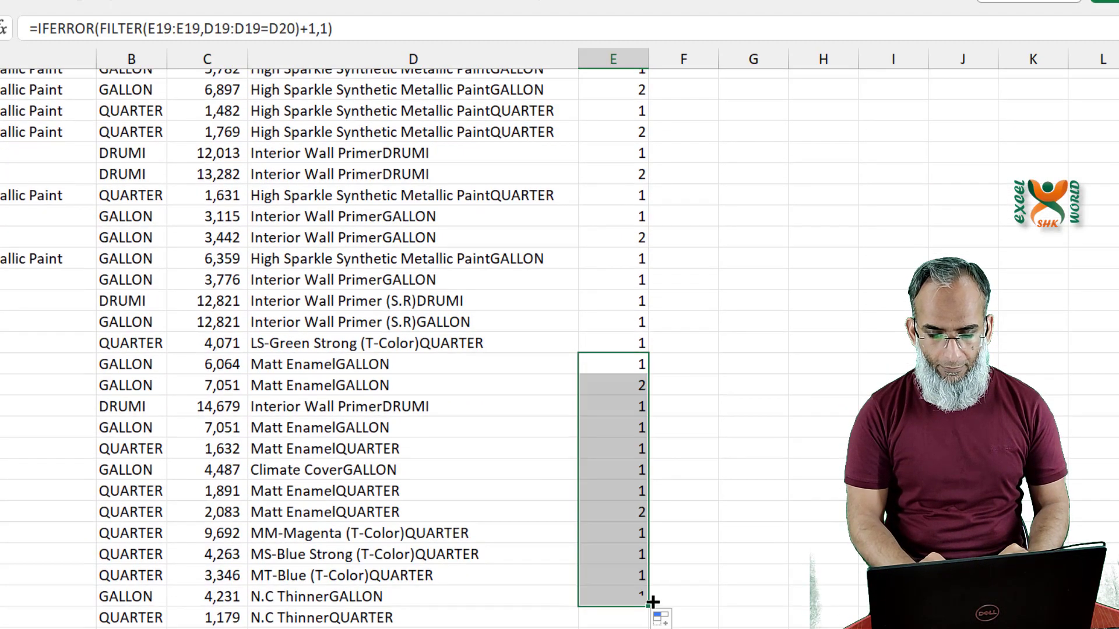
{"action": "left_click", "coordinate": [599, 507]}
{"action": "scroll", "coordinate": [600, 507], "scroll_direction": "down", "scroll_amount": 2}
{"action": "scroll", "coordinate": [599, 507], "scroll_direction": "up", "scroll_amount": 4}
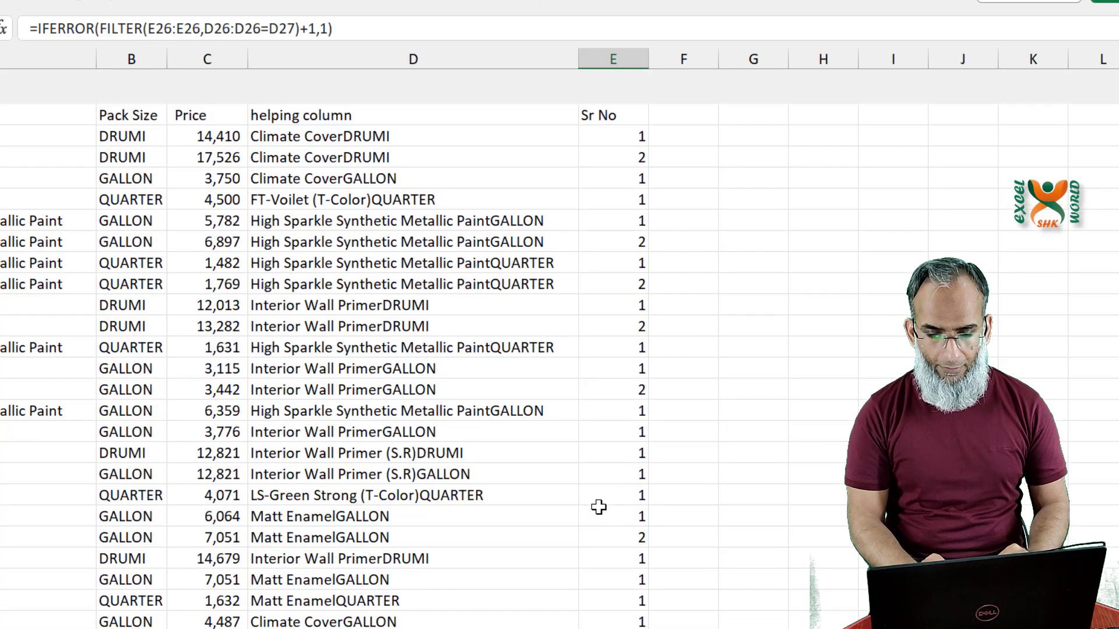
- Examine the cell references used by the Sr No formulas in E2, E4, E5 and E7
{"action": "left_click", "coordinate": [621, 143]}
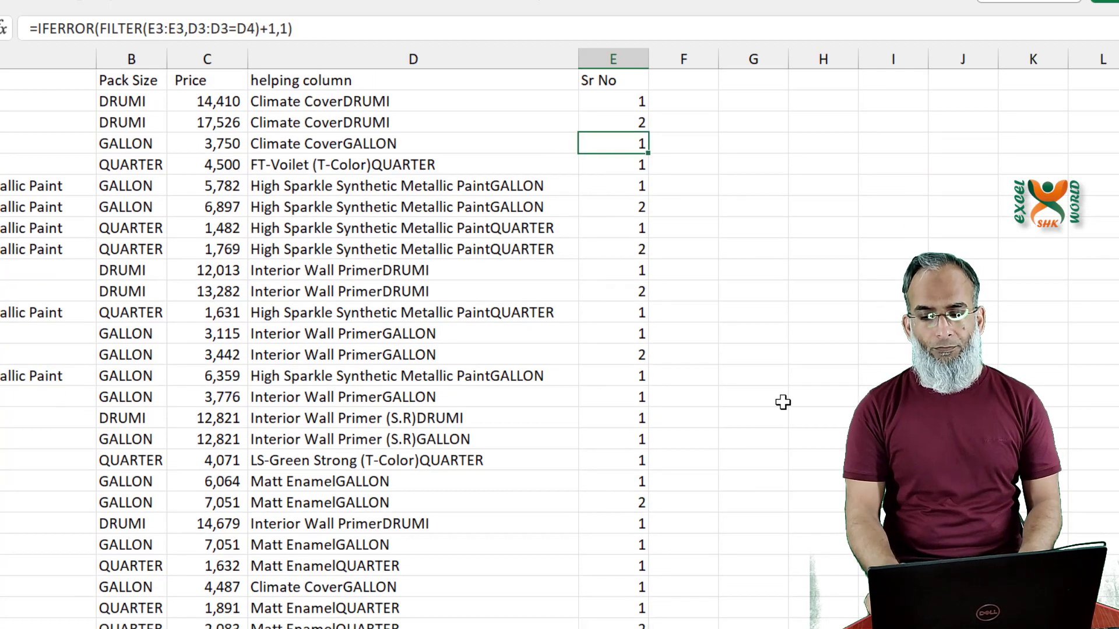
{"action": "key", "text": "Up"}
{"action": "key", "text": "Up"}
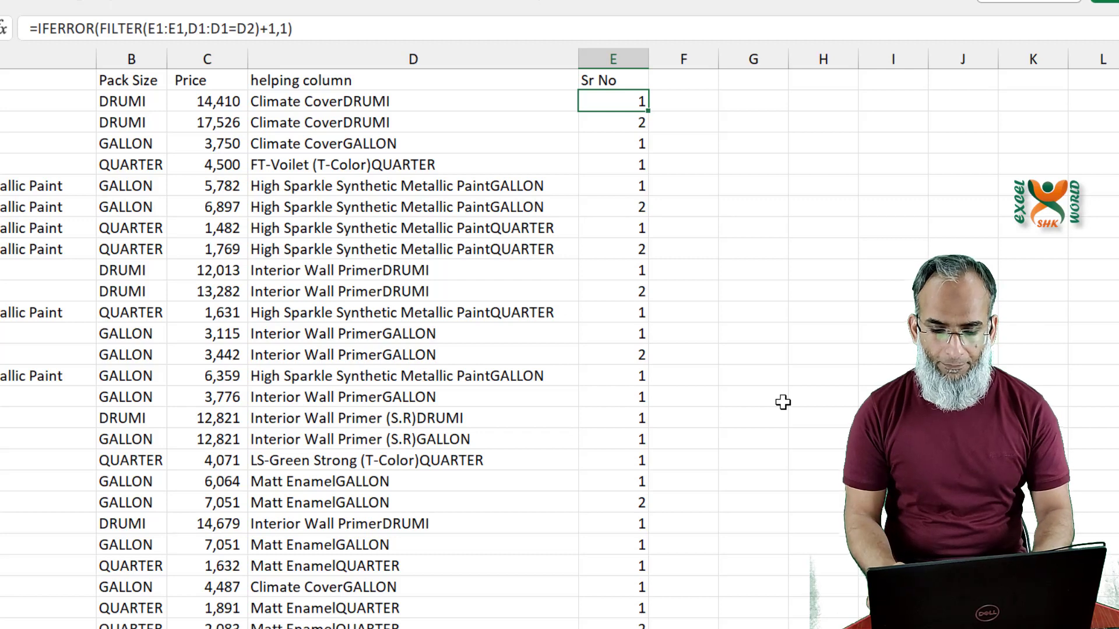
{"action": "key", "text": "F2"}
{"action": "key", "text": "Home"}
{"action": "key", "text": "Right"}
{"action": "key", "text": "Right"}
{"action": "key", "text": "Right"}
{"action": "key", "text": "Right"}
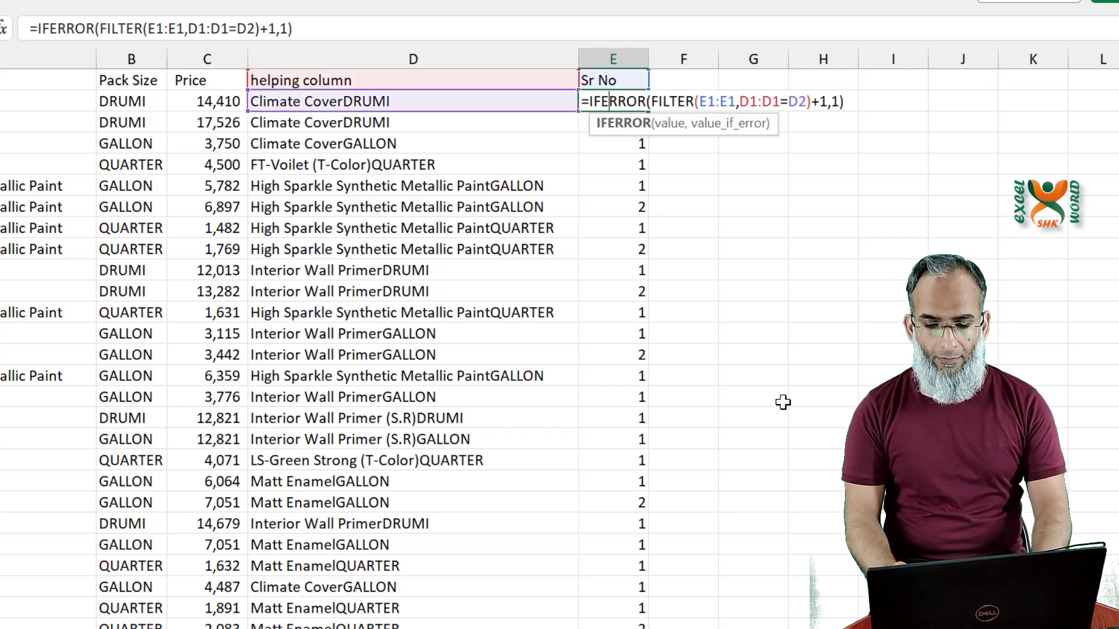
{"action": "key", "text": "Escape"}
{"action": "key", "text": "Down"}
{"action": "key", "text": "Down"}
{"action": "key", "text": "F2"}
{"action": "key", "text": "Escape"}
{"action": "key", "text": "Down"}
{"action": "key", "text": "F2"}
{"action": "key", "text": "Escape"}
{"action": "key", "text": "Up"}
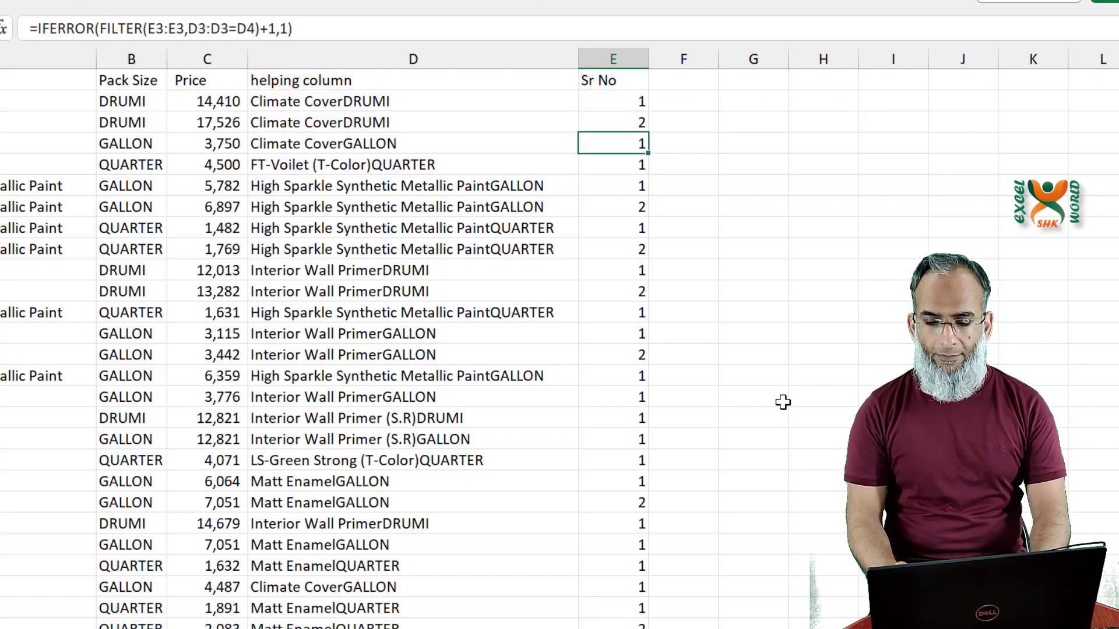
{"action": "key", "text": "Up"}
{"action": "key", "text": "Up"}
{"action": "key", "text": "Down"}
{"action": "key", "text": "Down"}
{"action": "key", "text": "Down"}
{"action": "key", "text": "Down"}
{"action": "key", "text": "Down"}
{"action": "key", "text": "F2"}
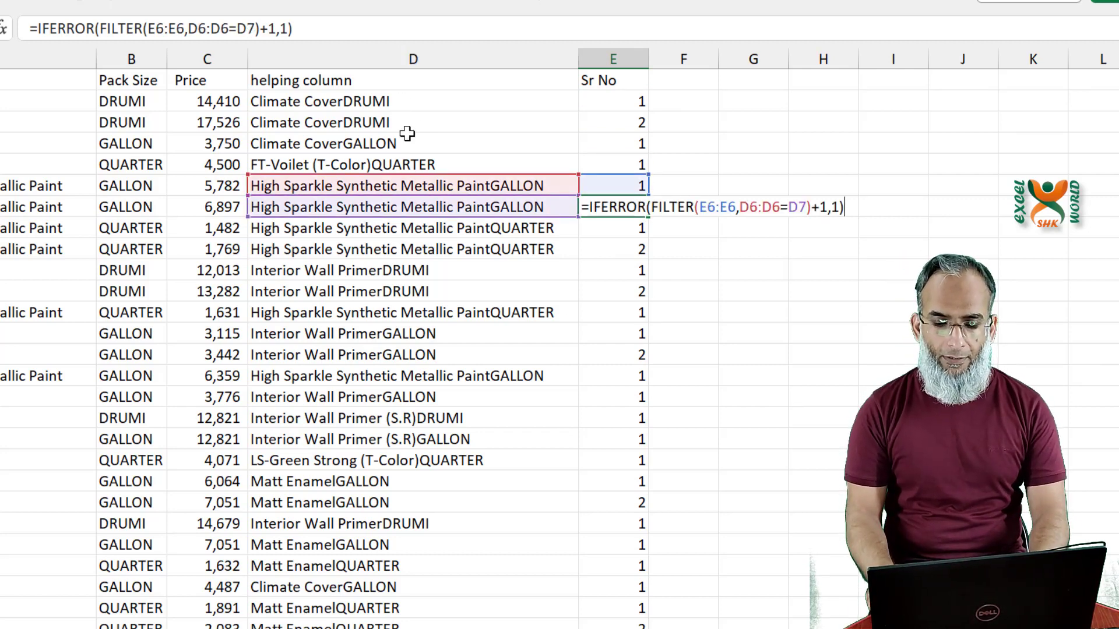
- Anchor the range starts in E2, giving =IFERROR(FILTER($E$1:E1,$D$1:D1=D2)+1,1), and fill it down through E25
{"action": "key", "text": "Escape"}
{"action": "key", "text": "Up"}
{"action": "key", "text": "Up"}
{"action": "key", "text": "Up"}
{"action": "key", "text": "Up"}
{"action": "key", "text": "Up"}
{"action": "key", "text": "F2"}
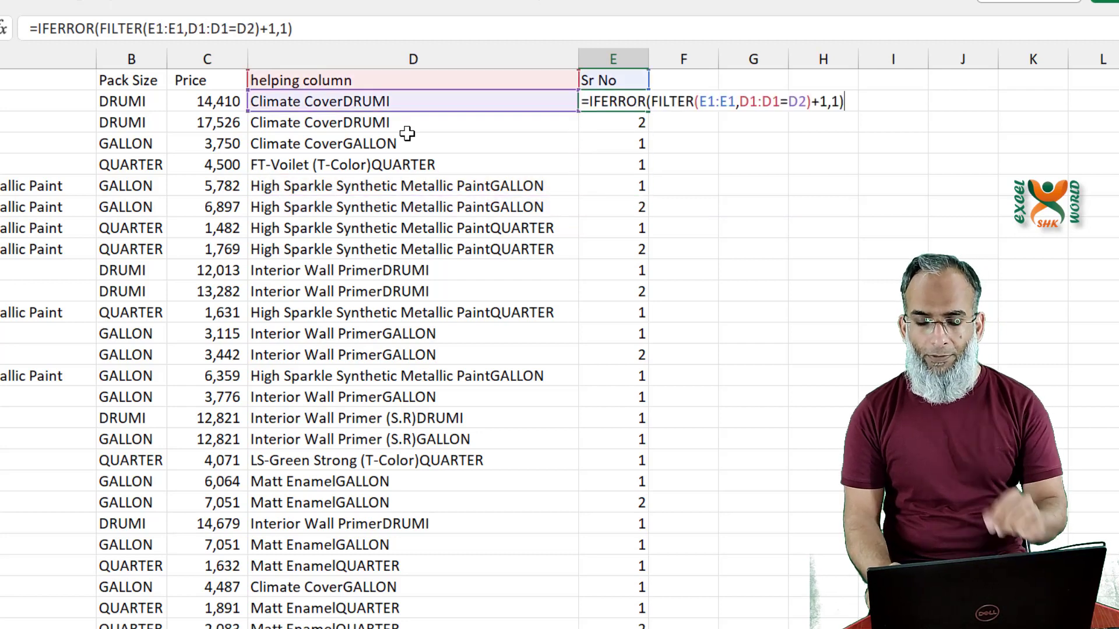
{"action": "key", "text": "Left"}
{"action": "key", "text": "Left"}
{"action": "key", "text": "Left"}
{"action": "key", "text": "Left"}
{"action": "key", "text": "Left"}
{"action": "key", "text": "Left"}
{"action": "key", "text": "Left"}
{"action": "key", "text": "Left"}
{"action": "key", "text": "Left"}
{"action": "key", "text": "Left"}
{"action": "key", "text": "Left"}
{"action": "key", "text": "Left"}
{"action": "key", "text": "Left"}
{"action": "key", "text": "Left"}
{"action": "key", "text": "Left"}
{"action": "key", "text": "Left"}
{"action": "key", "text": "Left"}
{"action": "key", "text": "Left"}
{"action": "key", "text": "Left"}
{"action": "key", "text": "Left"}
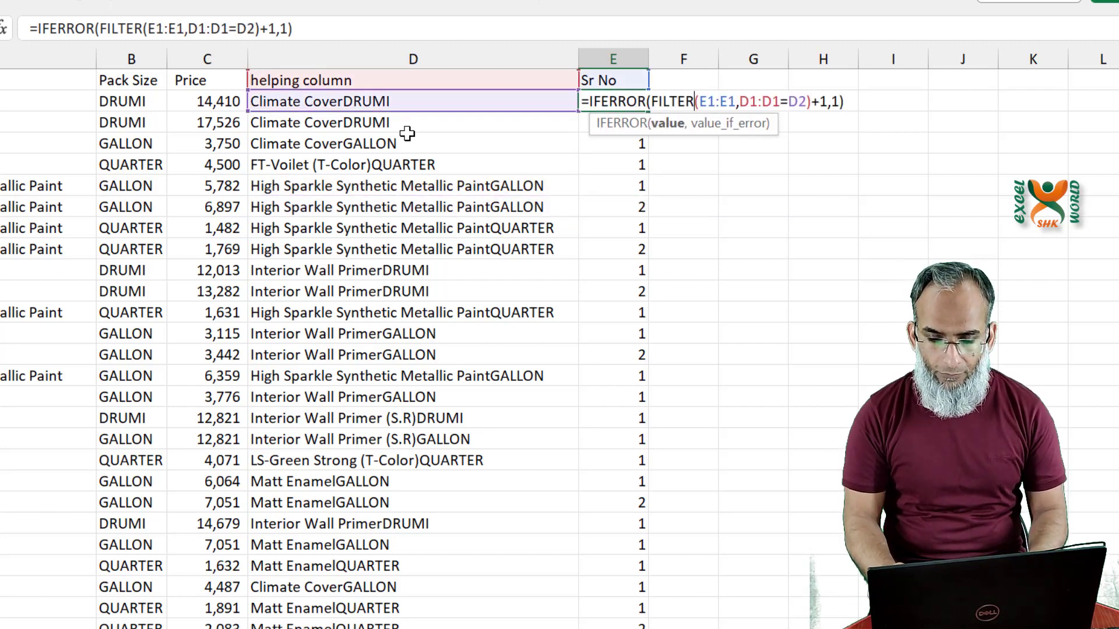
{"action": "key", "text": "Right"}
{"action": "key", "text": "Right"}
{"action": "key", "text": "F4"}
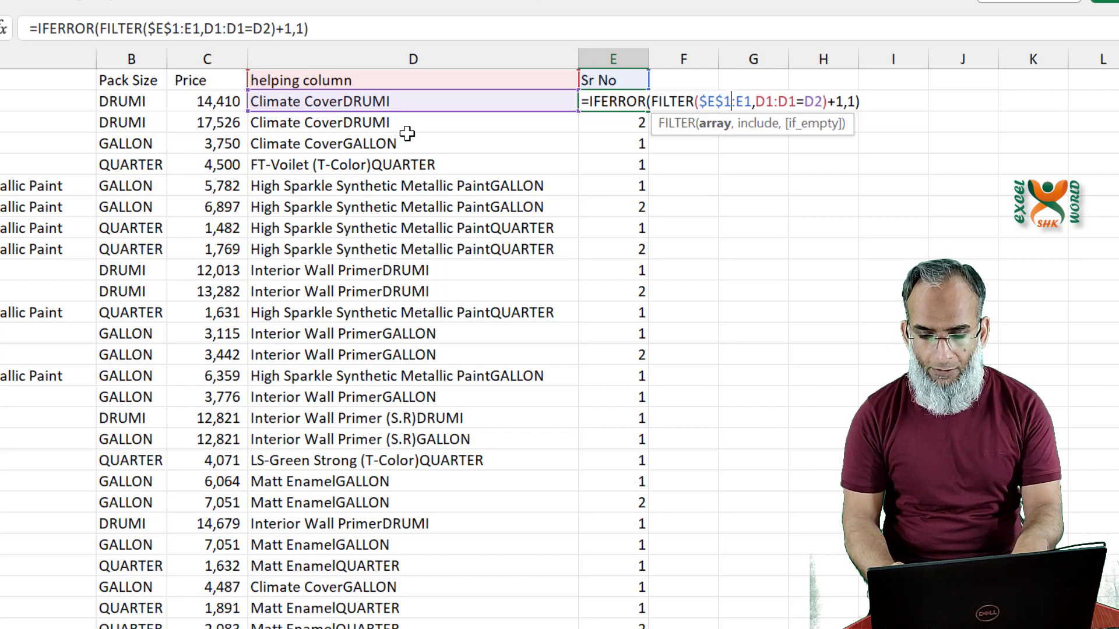
{"action": "key", "text": "Right"}
{"action": "key", "text": "Right"}
{"action": "key", "text": "Right"}
{"action": "key", "text": "Right"}
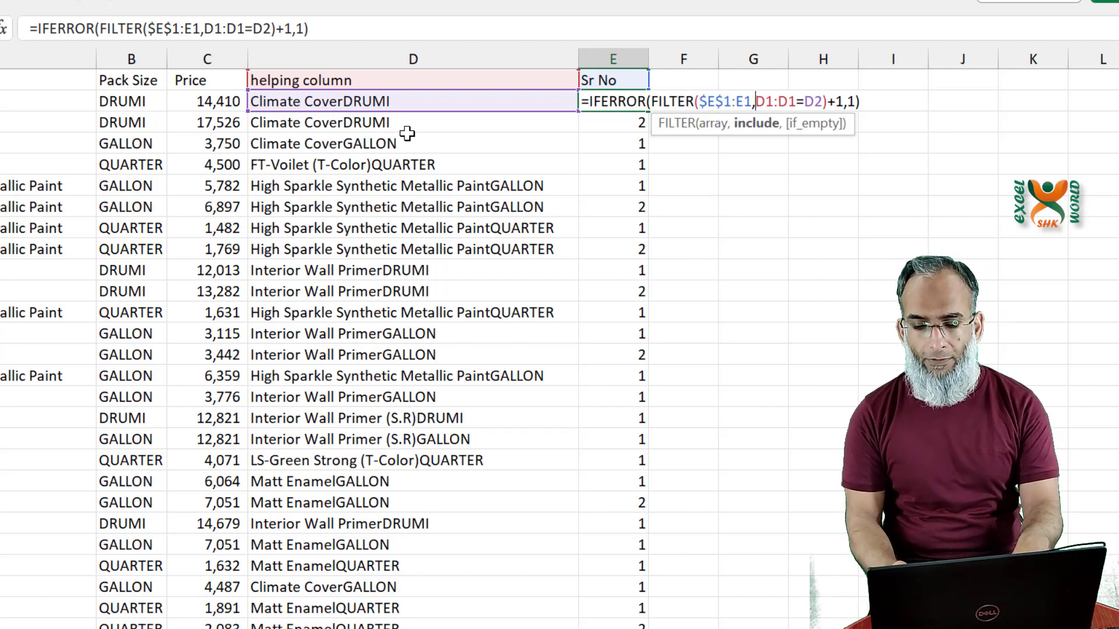
{"action": "key", "text": "F4"}
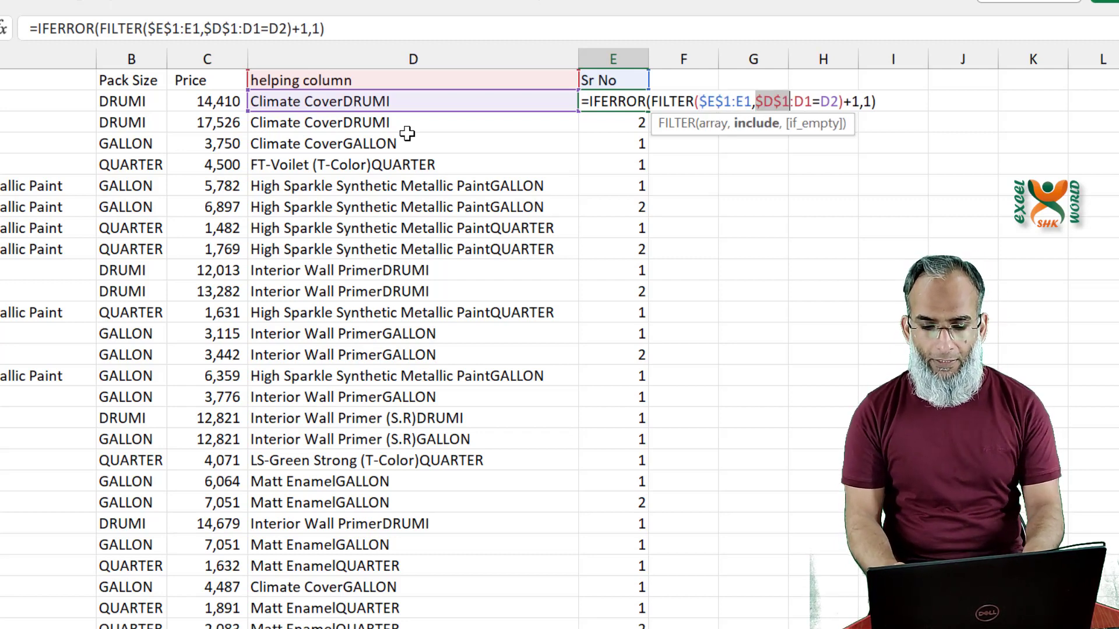
{"action": "key", "text": "ctrl+Return"}
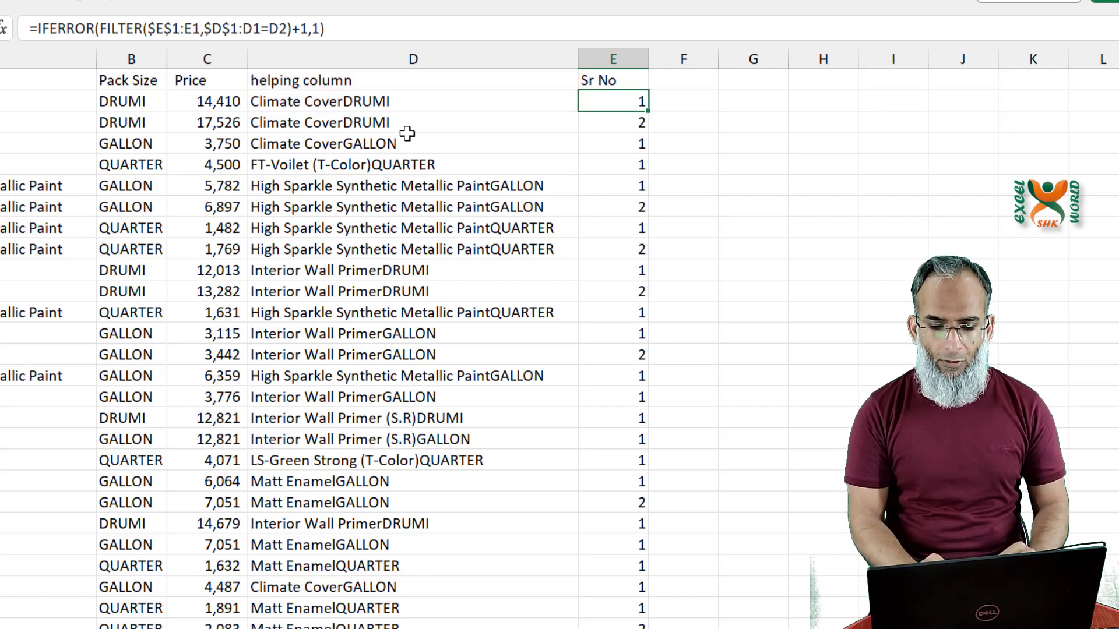
{"action": "left_click_drag", "start_coordinate": [651, 111], "coordinate": [664, 603]}
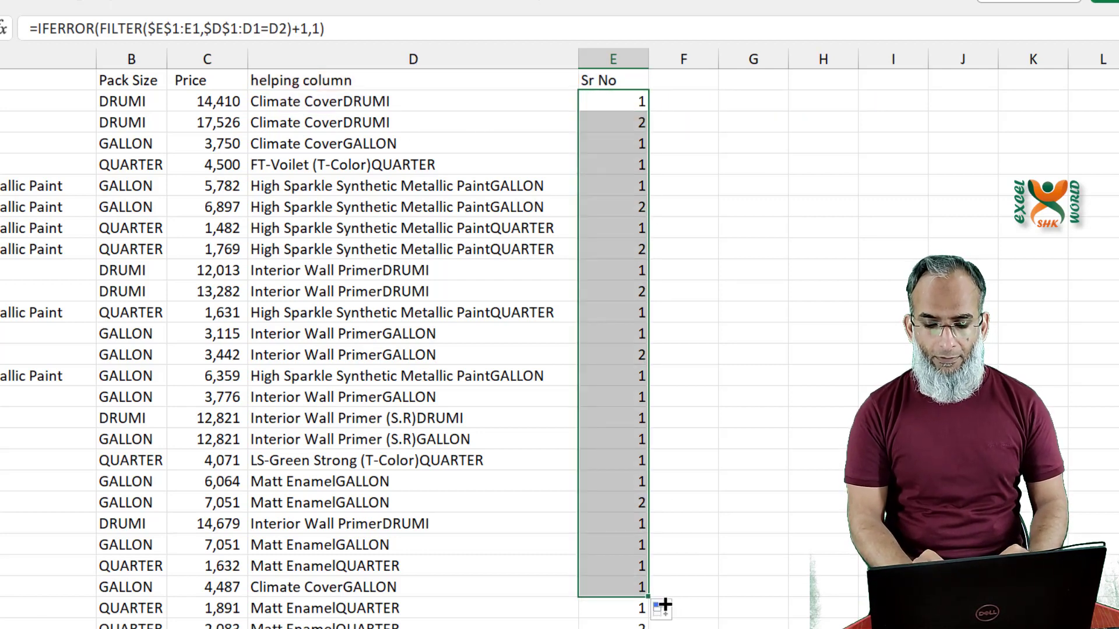
- Clear the Sr No formulas from E13 down to the last filled row
{"action": "left_click", "coordinate": [613, 313]}
{"action": "key", "text": "Down"}
{"action": "key", "text": "ctrl+shift+Down"}
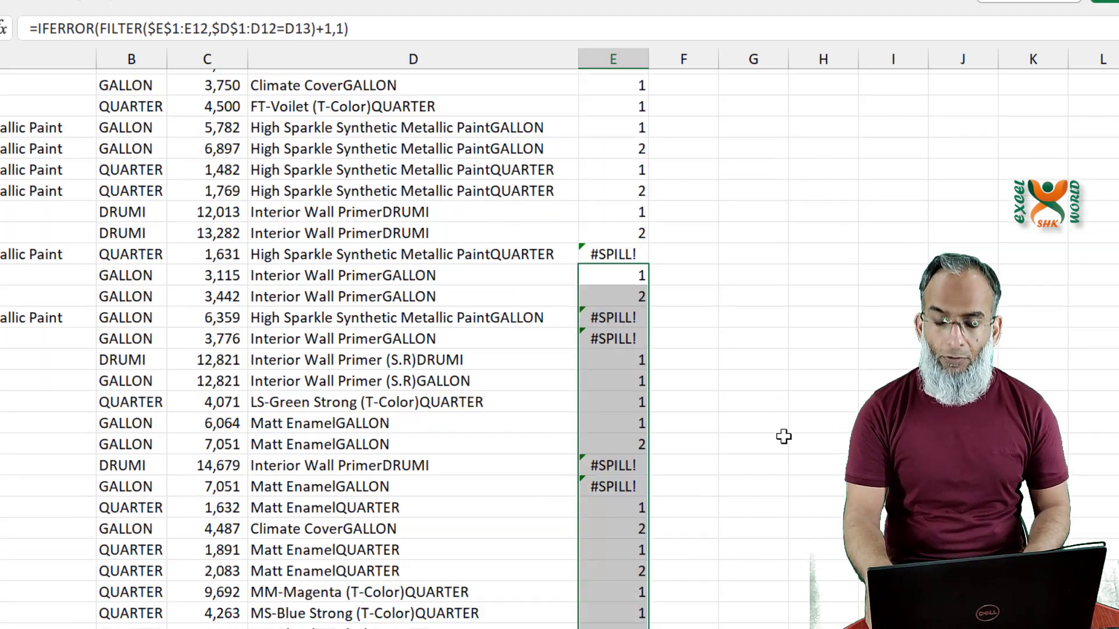
{"action": "key", "text": "Delete"}
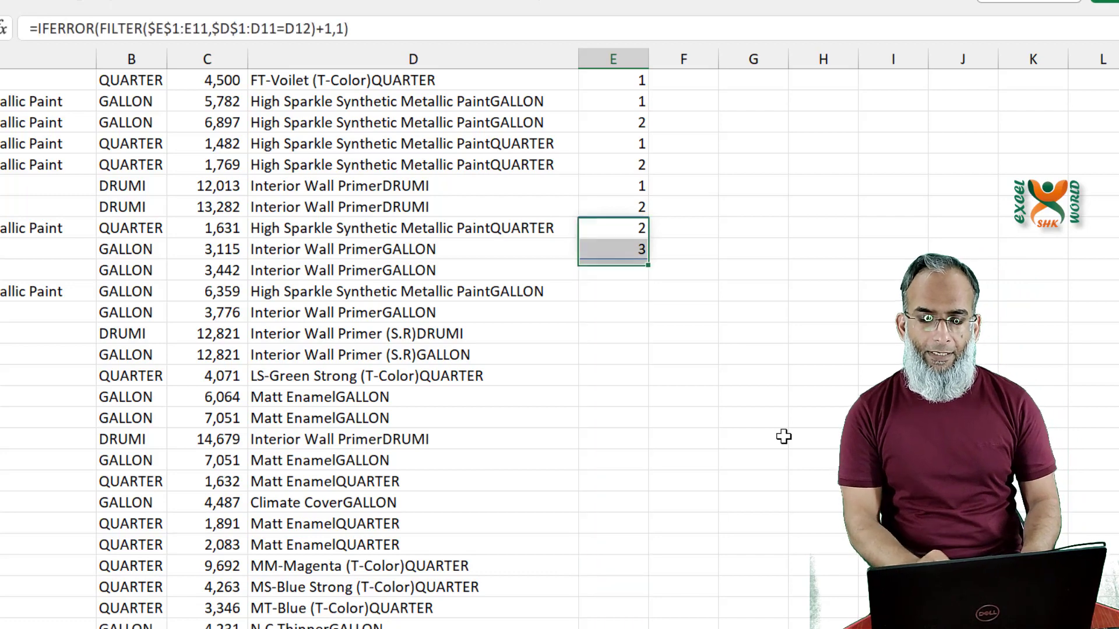
- Examine the spilling FILTER formula in E12 and compare its ranges with the formula in E2
{"action": "scroll", "coordinate": [783, 436], "scroll_direction": "up", "scroll_amount": 2}
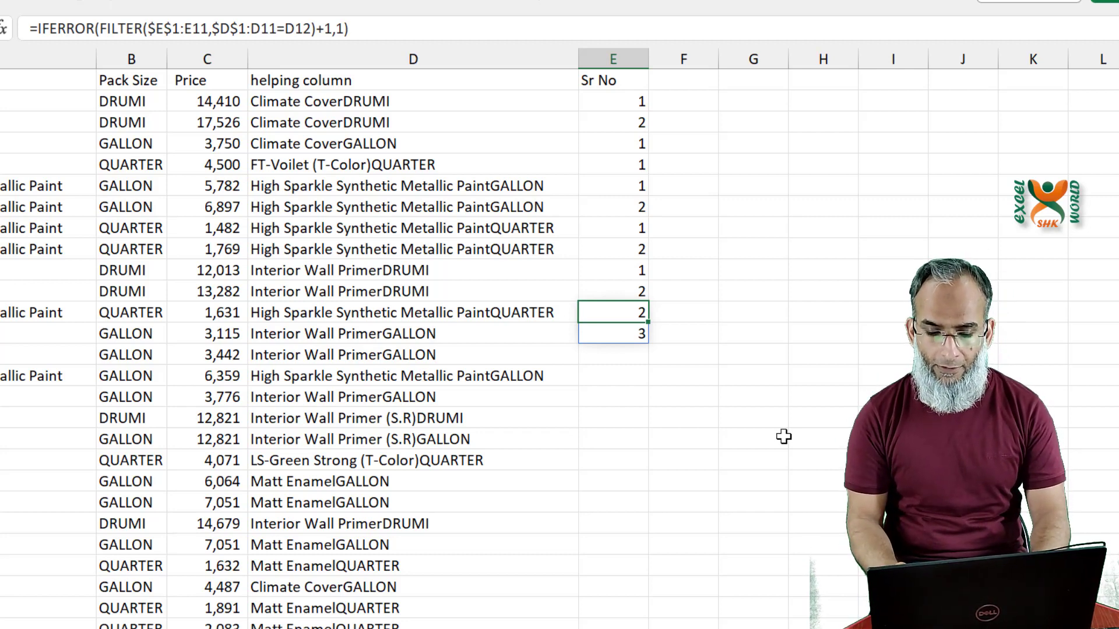
{"action": "key", "text": "F2"}
{"action": "key", "text": "Escape"}
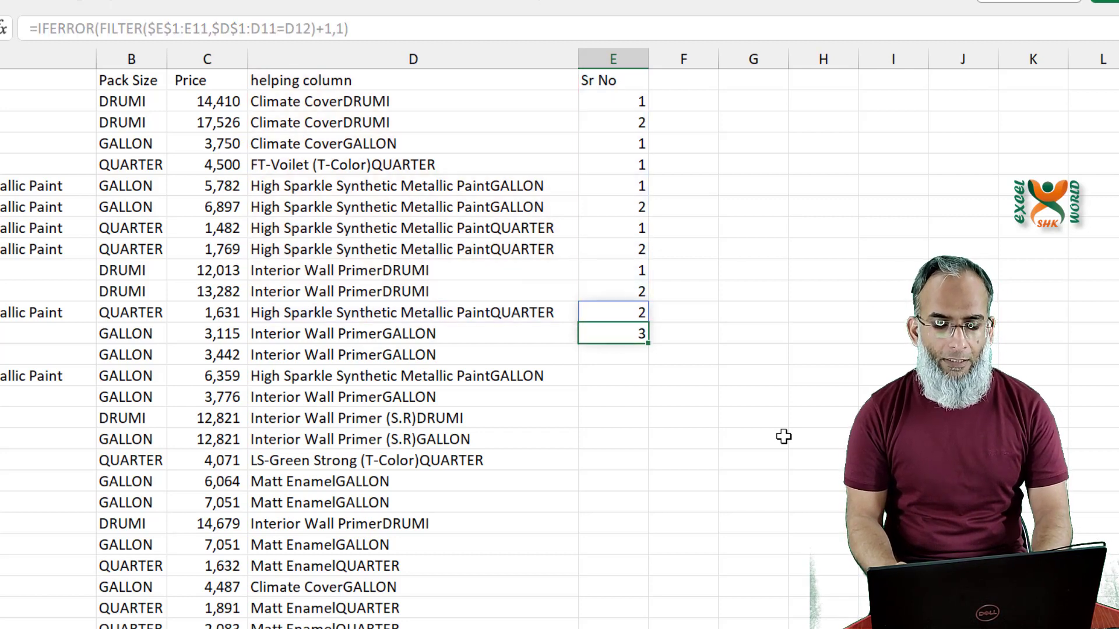
{"action": "key", "text": "F2"}
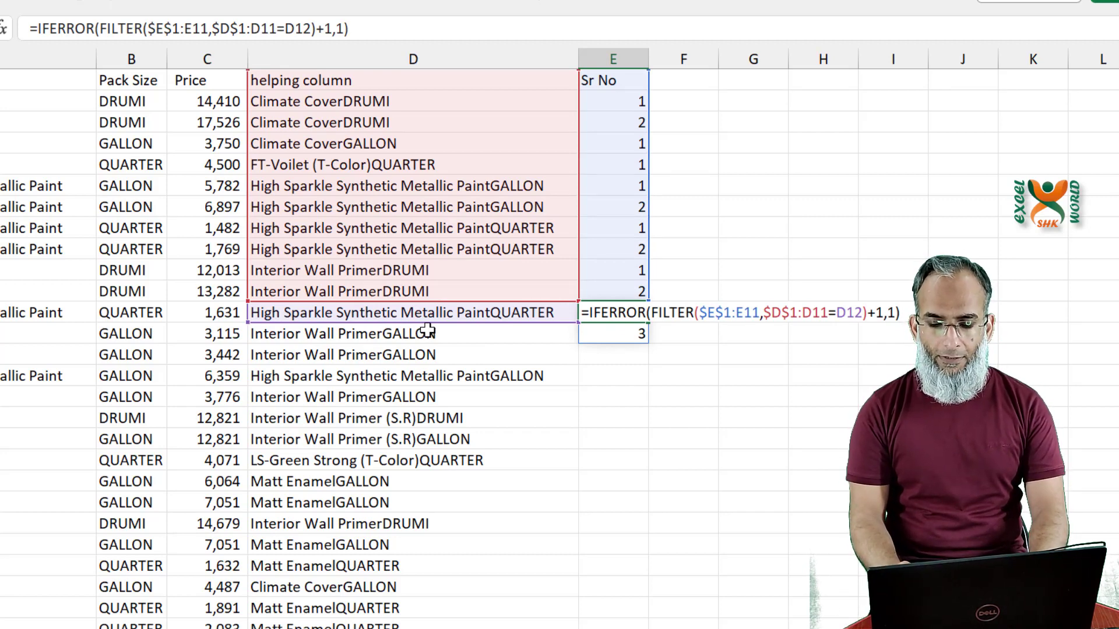
{"action": "key", "text": "Escape"}
{"action": "key", "text": "Up"}
{"action": "key", "text": "Up"}
{"action": "key", "text": "Up"}
{"action": "key", "text": "Up"}
{"action": "key", "text": "Up"}
{"action": "key", "text": "Up"}
{"action": "key", "text": "Up"}
{"action": "key", "text": "Up"}
{"action": "key", "text": "Up"}
{"action": "key", "text": "Up"}
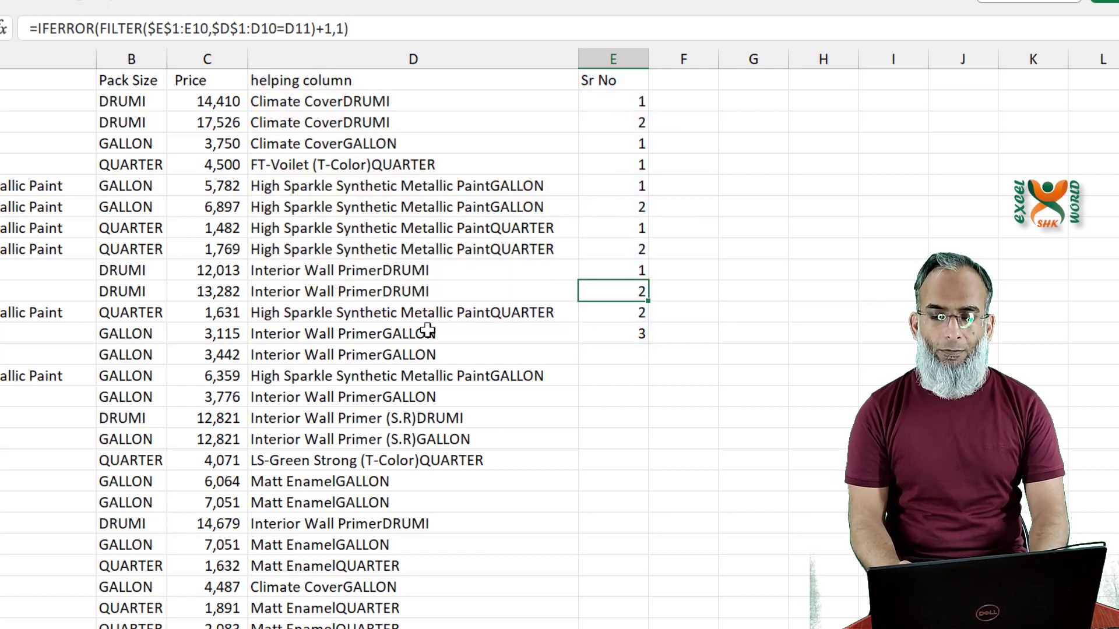
{"action": "key", "text": "F2"}
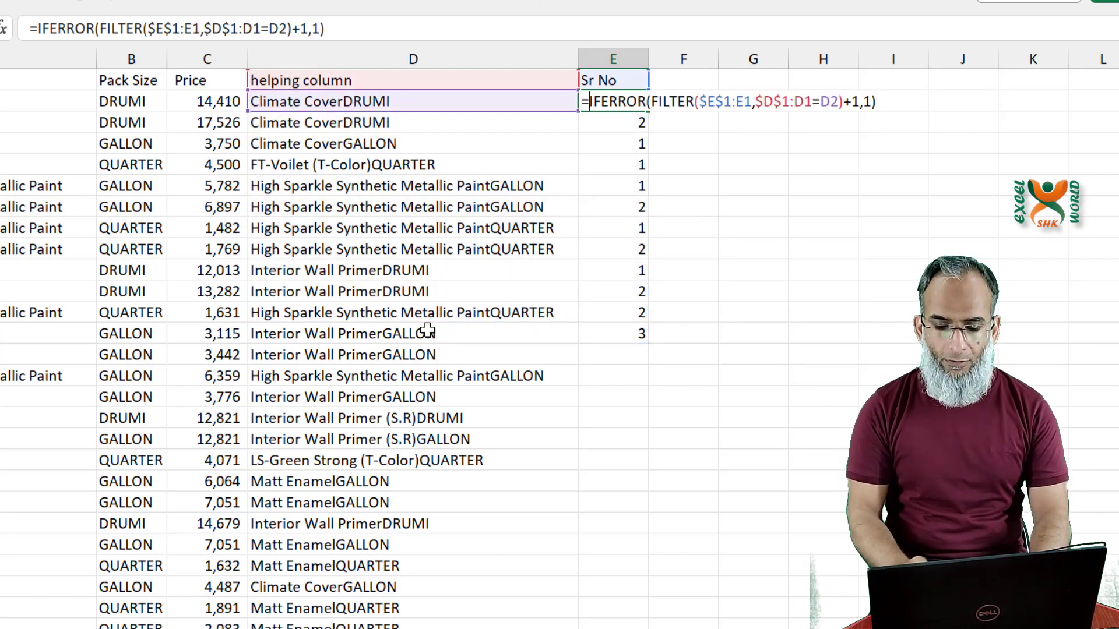
{"action": "key", "text": "Escape"}
{"action": "left_click", "coordinate": [609, 313]}
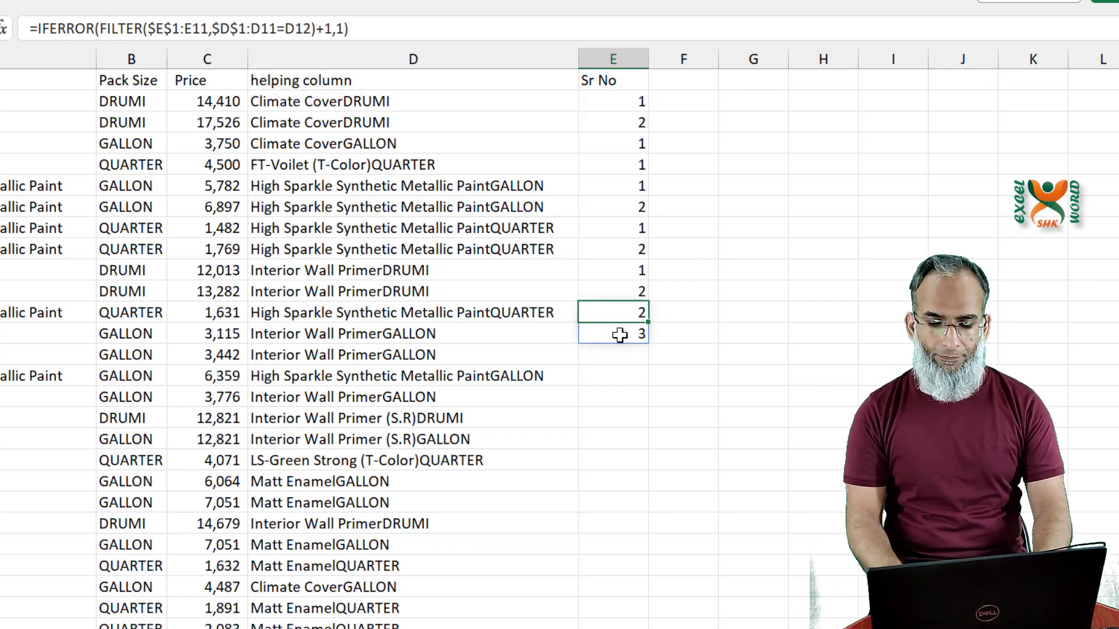
- Wrap the E2 formula in MAX, giving =MAX(IFERROR(FILTER($E$1:E1,$D$1:D1=D2)+1,1))
{"action": "key", "text": "Up"}
{"action": "key", "text": "Up"}
{"action": "key", "text": "Up"}
{"action": "key", "text": "Up"}
{"action": "key", "text": "Up"}
{"action": "key", "text": "Up"}
{"action": "key", "text": "Up"}
{"action": "key", "text": "Up"}
{"action": "key", "text": "Up"}
{"action": "key", "text": "Up"}
{"action": "key", "text": "Up"}
{"action": "key", "text": "Down"}
{"action": "key", "text": "F2"}
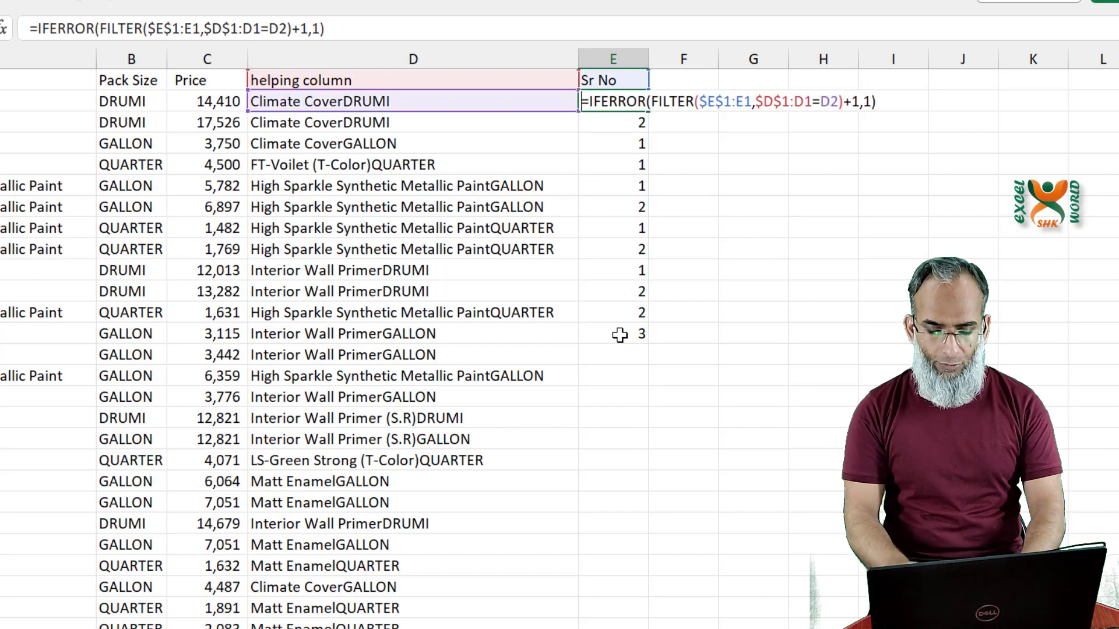
{"action": "type", "text": "ma"}
{"action": "key", "text": "Tab"}
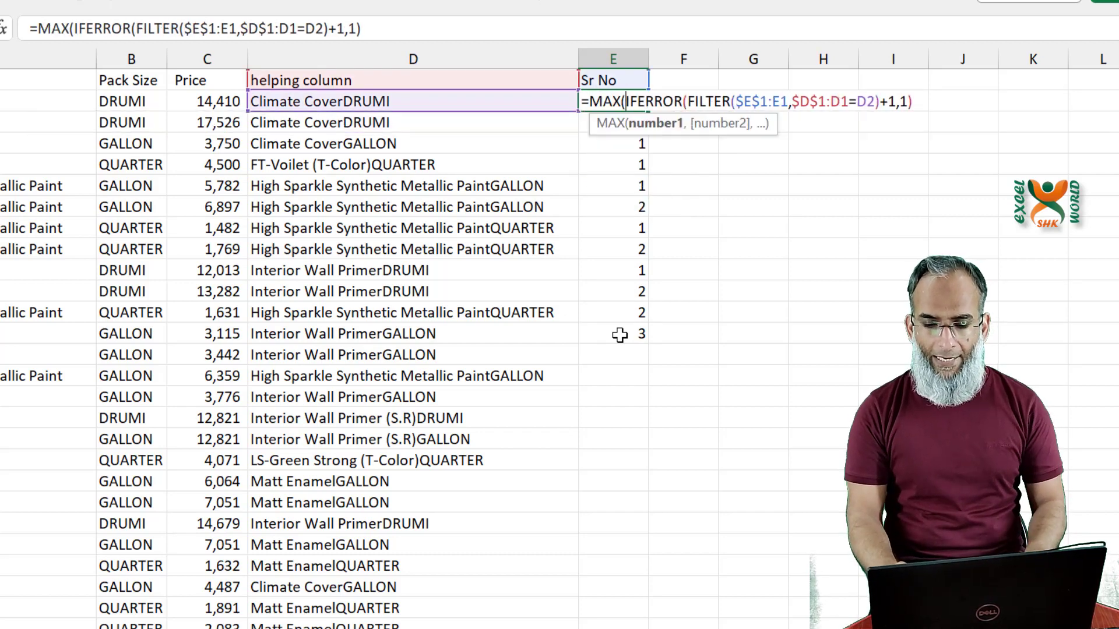
{"action": "key", "text": "End"}
{"action": "type", "text": ")"}
{"action": "key", "text": "Return"}
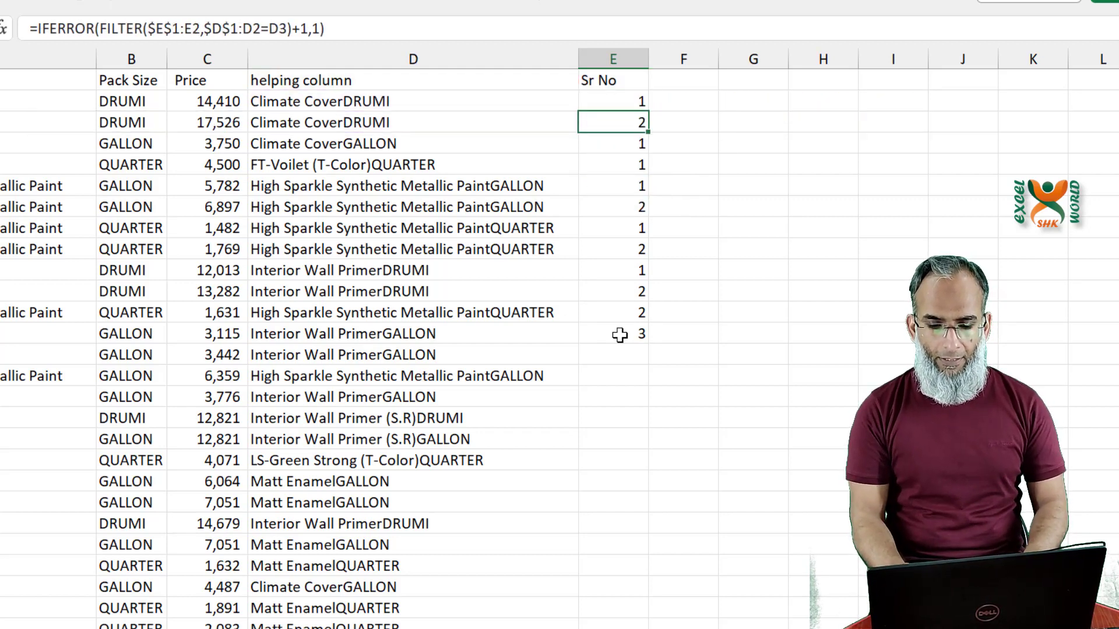
- Copy the MAX formula from E2 into the Sr No cells down through E27
{"action": "key", "text": "Up"}
{"action": "key", "text": "ctrl+c"}
{"action": "key", "text": "shift+Down"}
{"action": "key", "text": "shift+Down"}
{"action": "key", "text": "shift+Down"}
{"action": "key", "text": "shift+Down"}
{"action": "key", "text": "shift+Down"}
{"action": "key", "text": "shift+Down"}
{"action": "key", "text": "shift+Down"}
{"action": "key", "text": "shift+Down"}
{"action": "key", "text": "shift+Down"}
{"action": "key", "text": "shift+Down"}
{"action": "key", "text": "shift+Down"}
{"action": "key", "text": "shift+Down"}
{"action": "key", "text": "shift+Down"}
{"action": "key", "text": "shift+Down"}
{"action": "key", "text": "shift+Down"}
{"action": "key", "text": "shift+Down"}
{"action": "key", "text": "shift+Down"}
{"action": "key", "text": "shift+Down"}
{"action": "key", "text": "shift+Down"}
{"action": "key", "text": "shift+Down"}
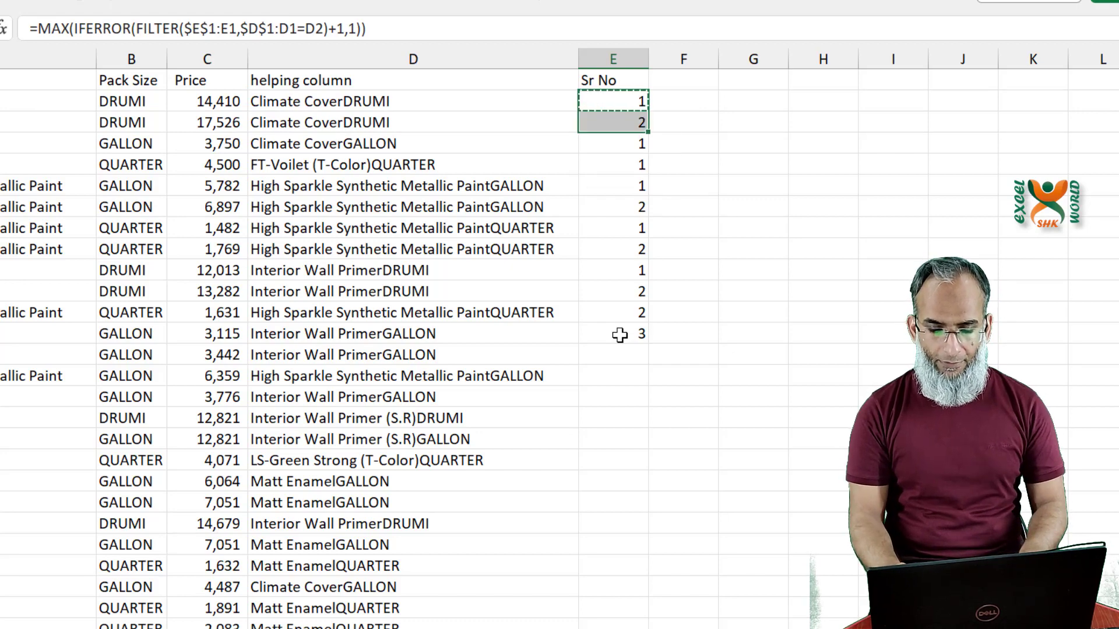
{"action": "key", "text": "shift+Down"}
{"action": "key", "text": "shift+Down"}
{"action": "key", "text": "shift+Down"}
{"action": "key", "text": "shift+Down"}
{"action": "key", "text": "Return"}
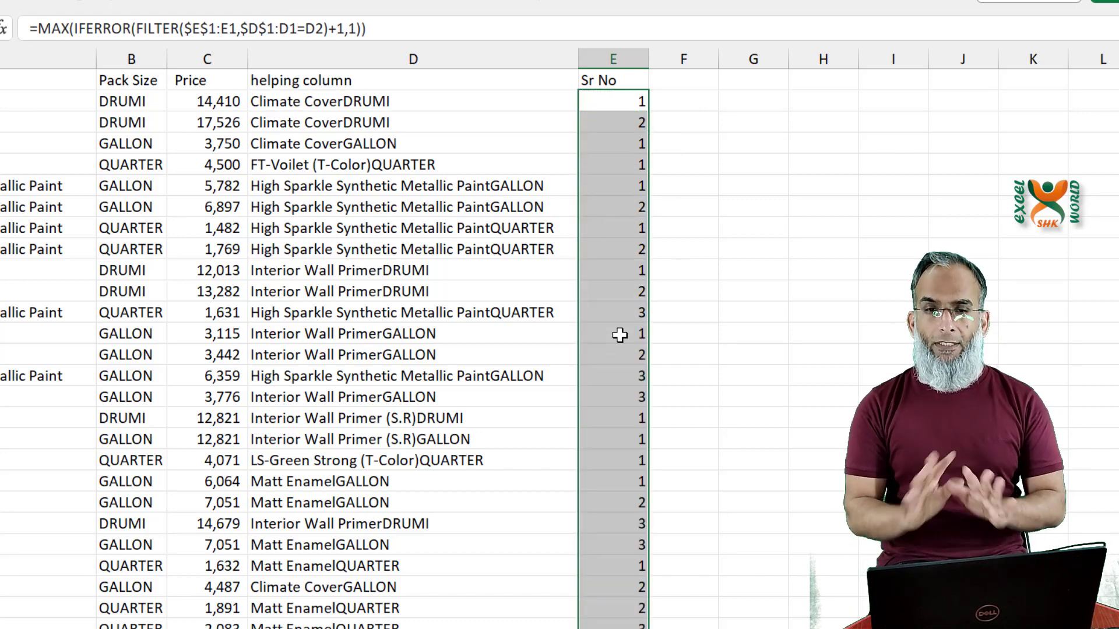
- Fill the MAX formula from E27 down through the remaining data rows of the Sr No column
{"action": "scroll", "coordinate": [620, 335], "scroll_direction": "down", "scroll_amount": 3}
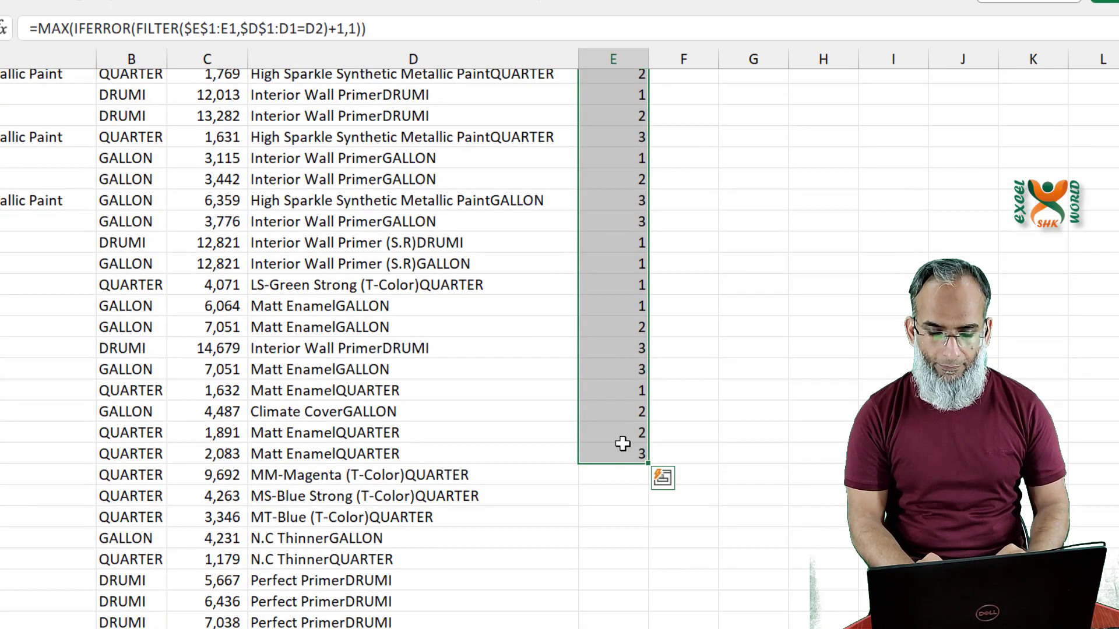
{"action": "left_click", "coordinate": [620, 454]}
{"action": "double_click", "coordinate": [647, 463]}
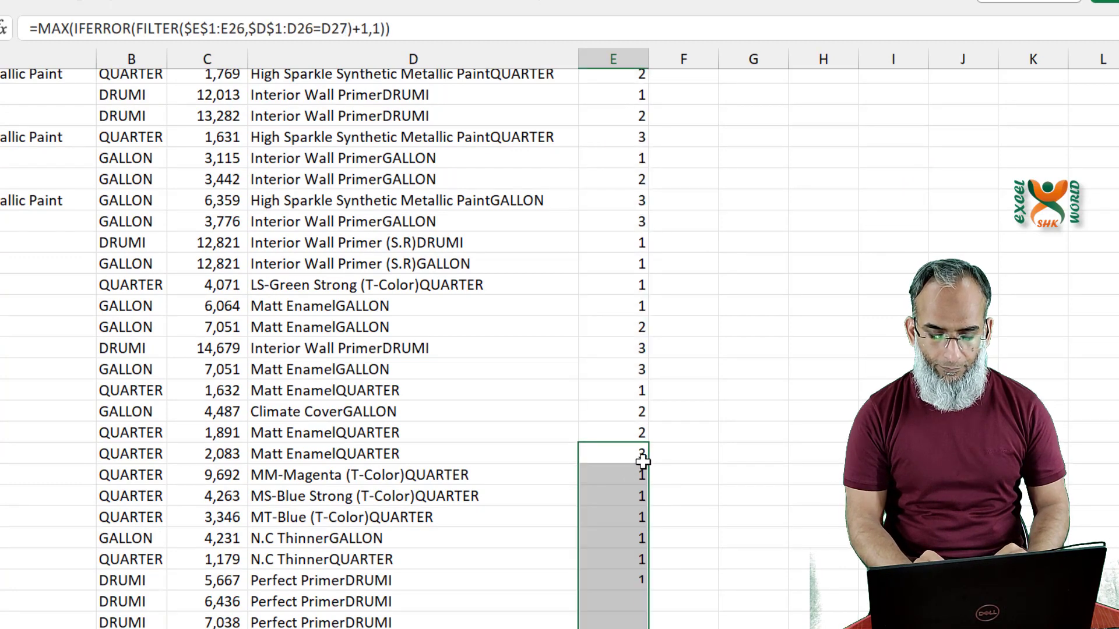
{"action": "left_click", "coordinate": [621, 481]}
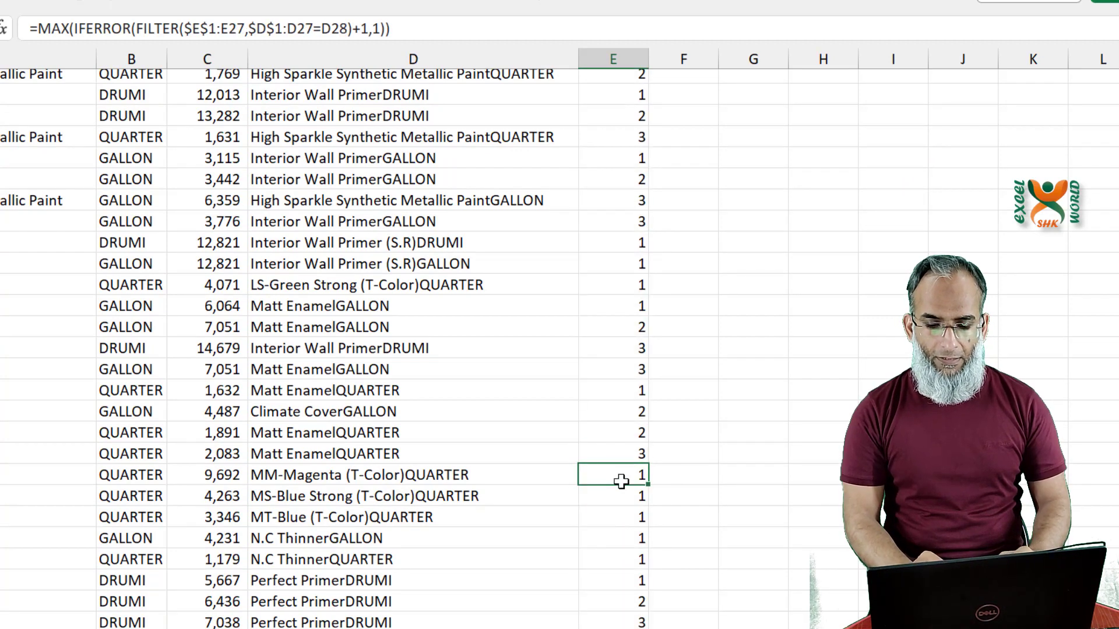
{"action": "scroll", "coordinate": [621, 481], "scroll_direction": "up", "scroll_amount": 3}
{"action": "left_click", "coordinate": [622, 246]}
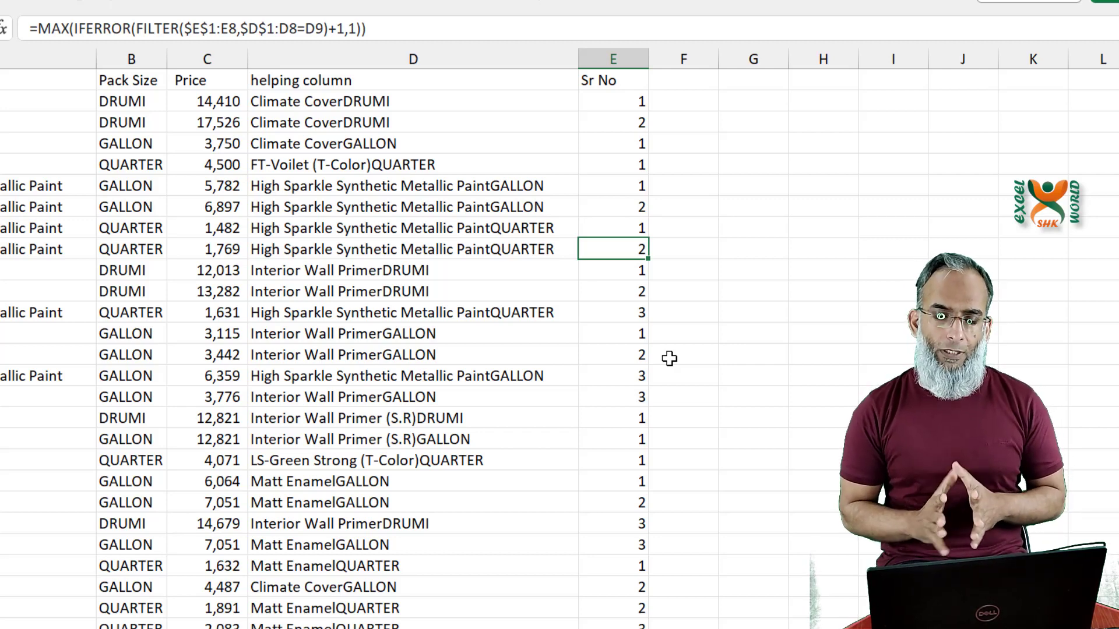
{"action": "key", "text": "Up"}
{"action": "key", "text": "Up"}
{"action": "key", "text": "Up"}
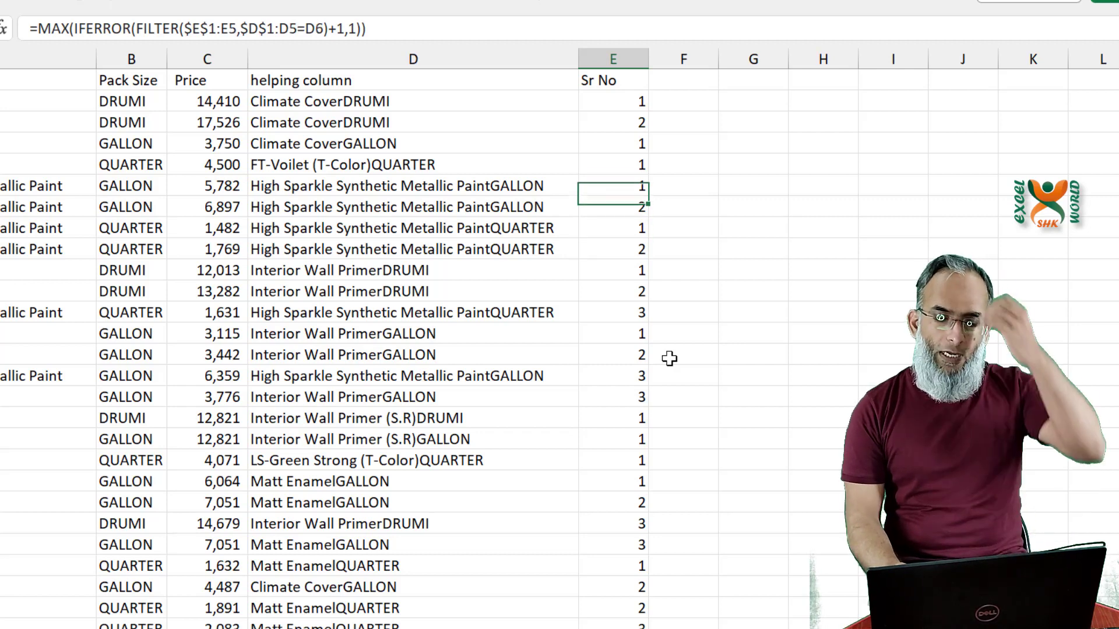